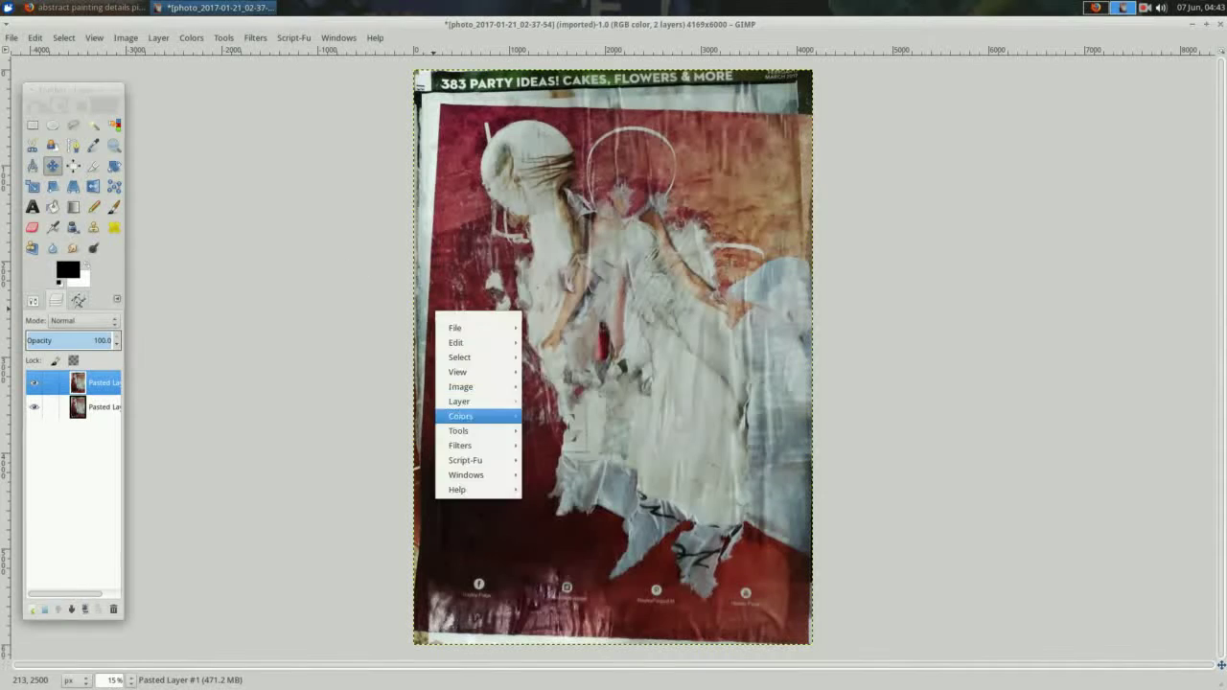
Apply a Gaussian blur to the top photo layer.
left_click(729, 451)
type("166.0")
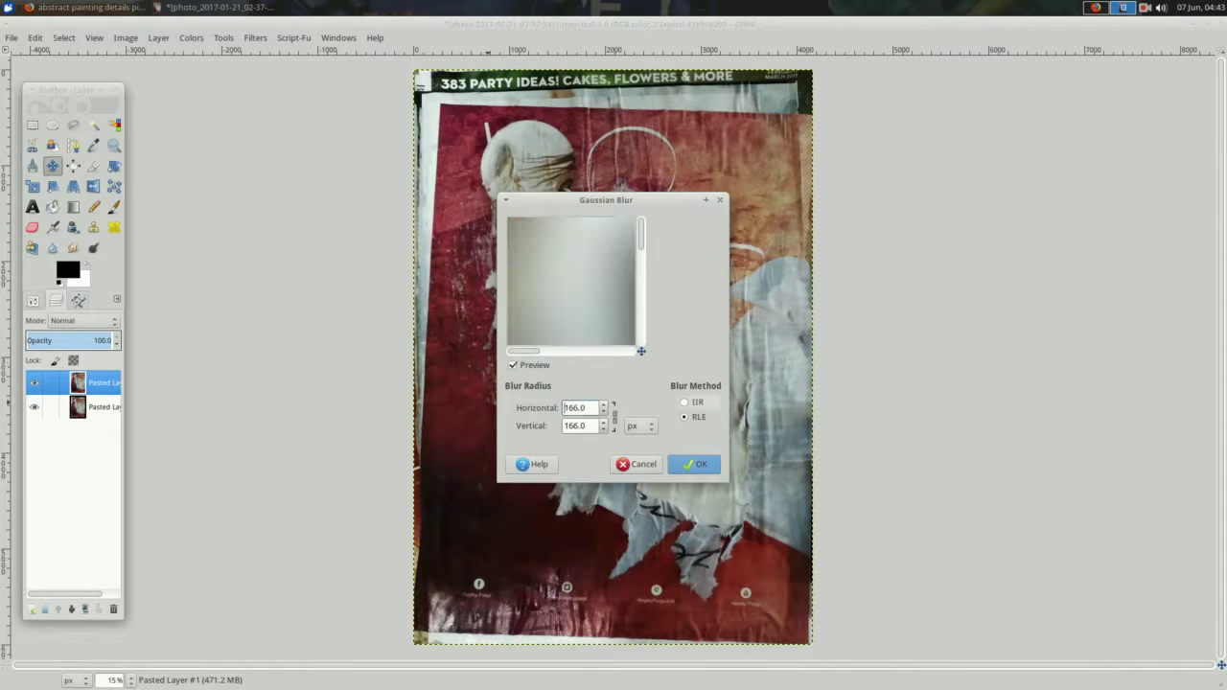
left_click(695, 464)
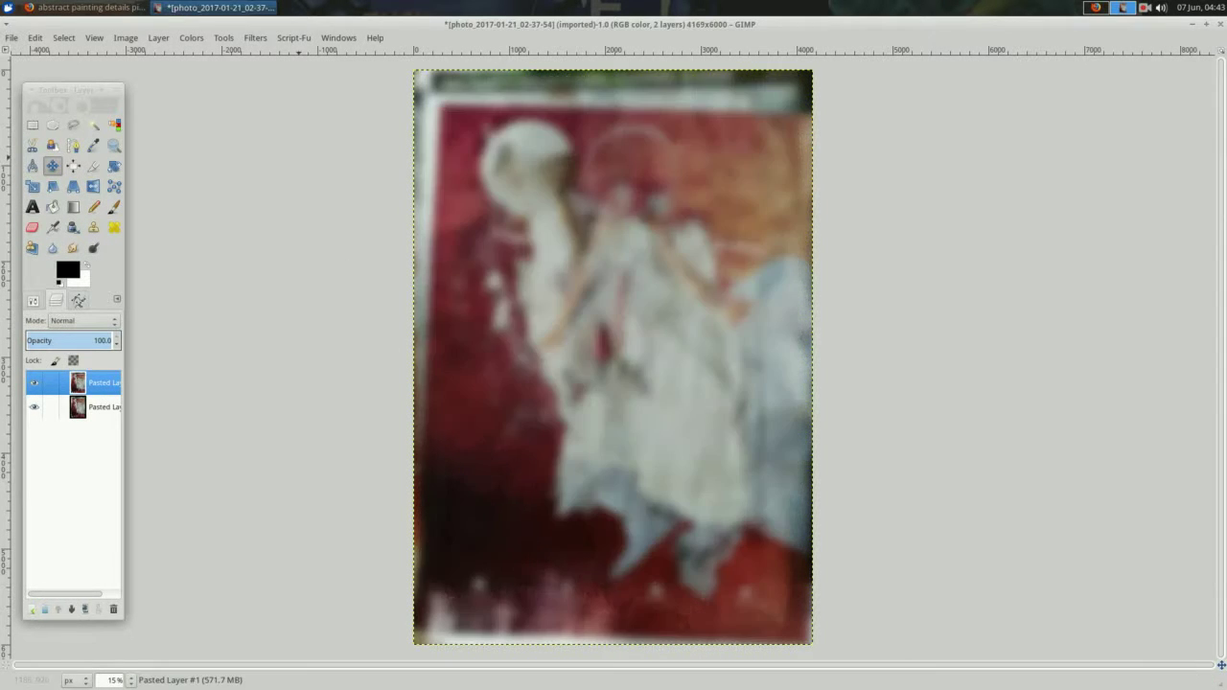
Darken the photo with a lowered Curves adjustment.
right_click(303, 161)
left_click(411, 375)
mouse_move(167, 220)
left_mouse_down()
mouse_move(168, 260)
mouse_move(224, 172)
left_mouse_up()
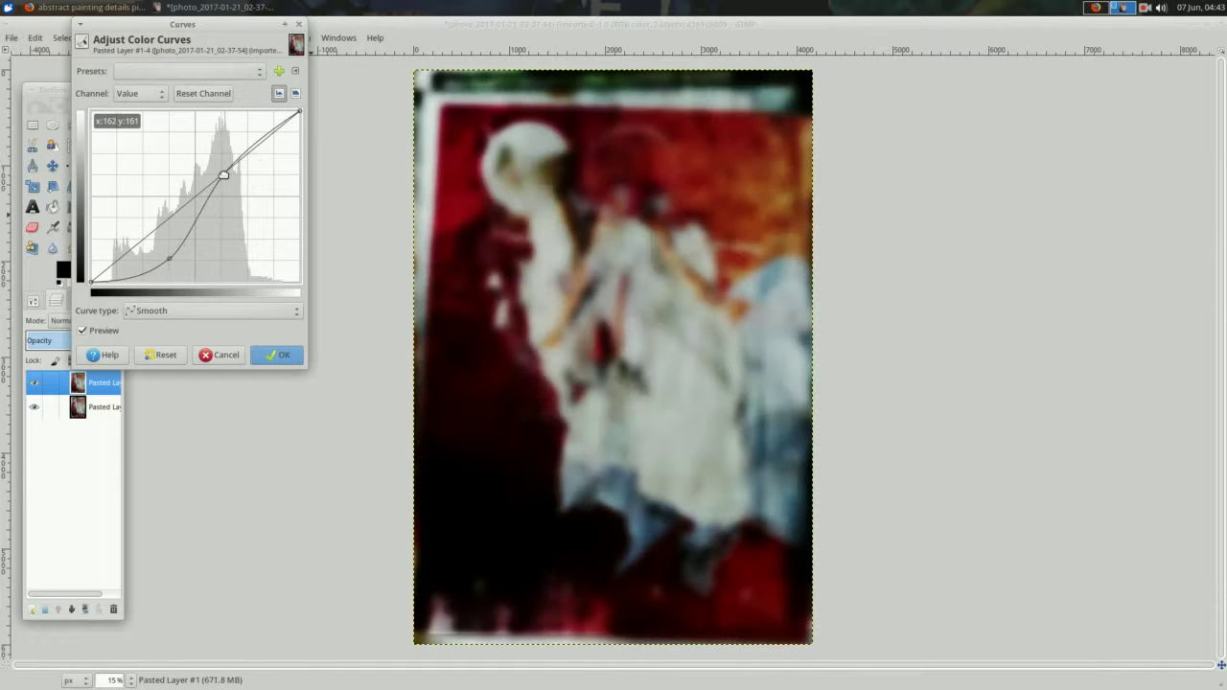
left_click(277, 355)
Duplicate the adjusted photo layer and merge the copy back down.
left_click(84, 609)
left_click(80, 343)
right_click(80, 383)
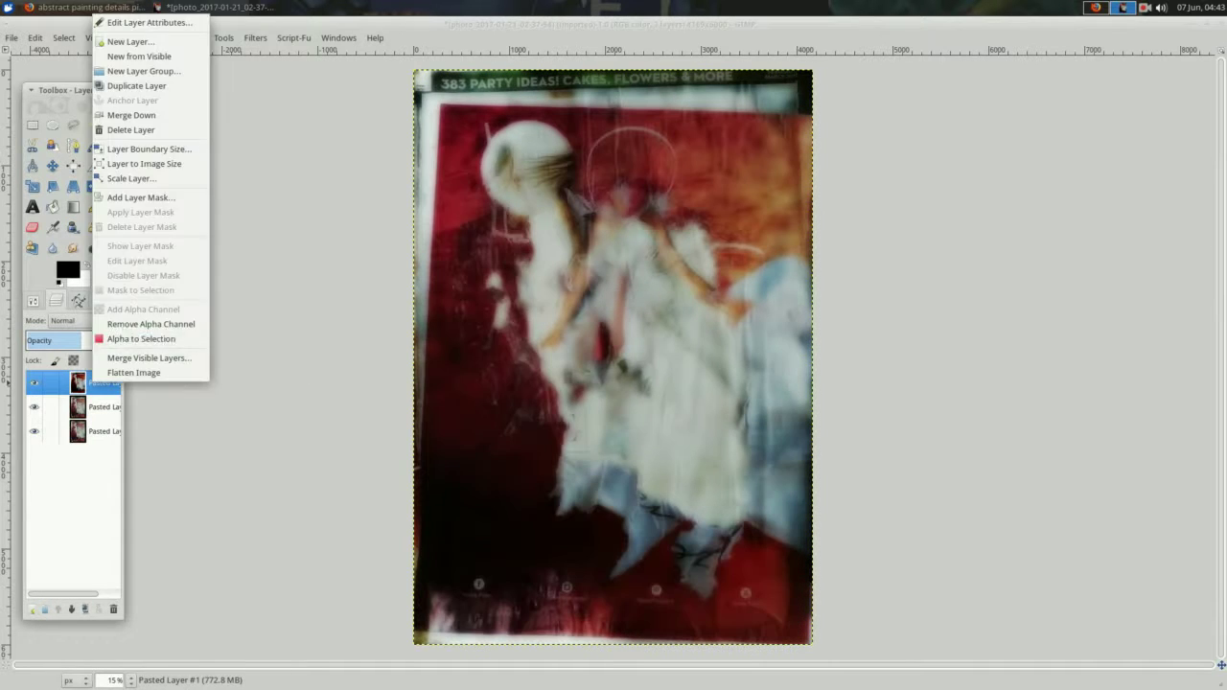
left_click(123, 112)
Posterize the photo layer to 4 colour levels.
right_click(213, 136)
left_click(240, 223)
left_click(336, 316)
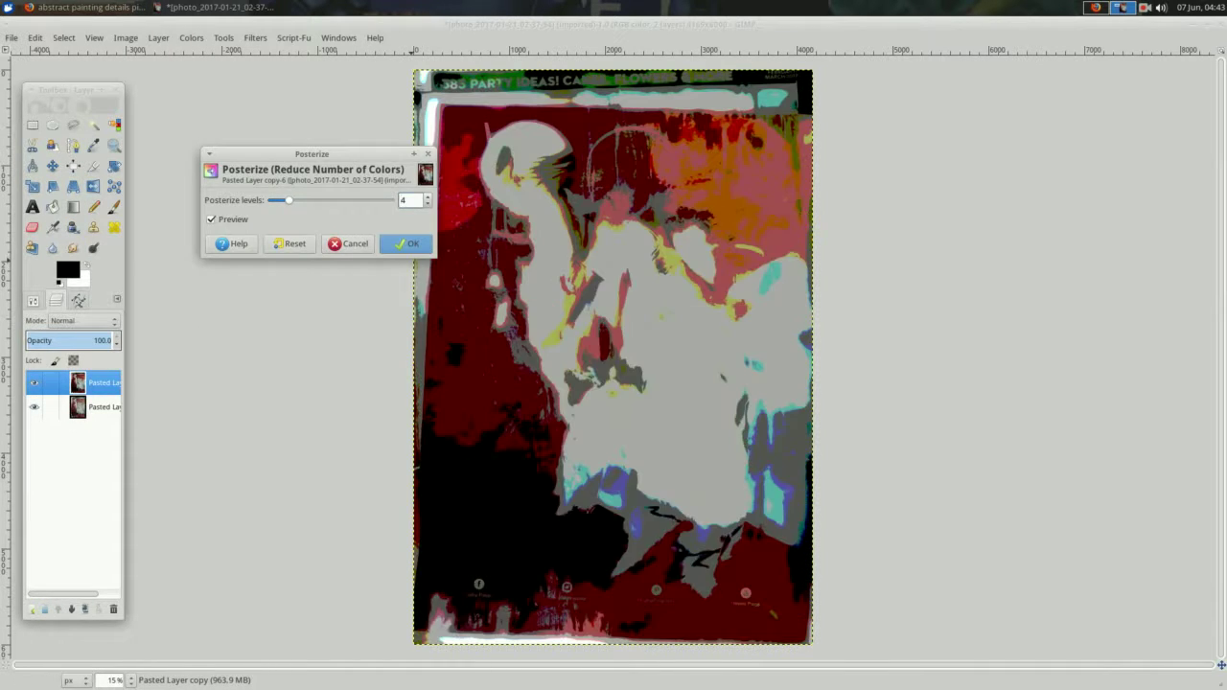
left_click(406, 243)
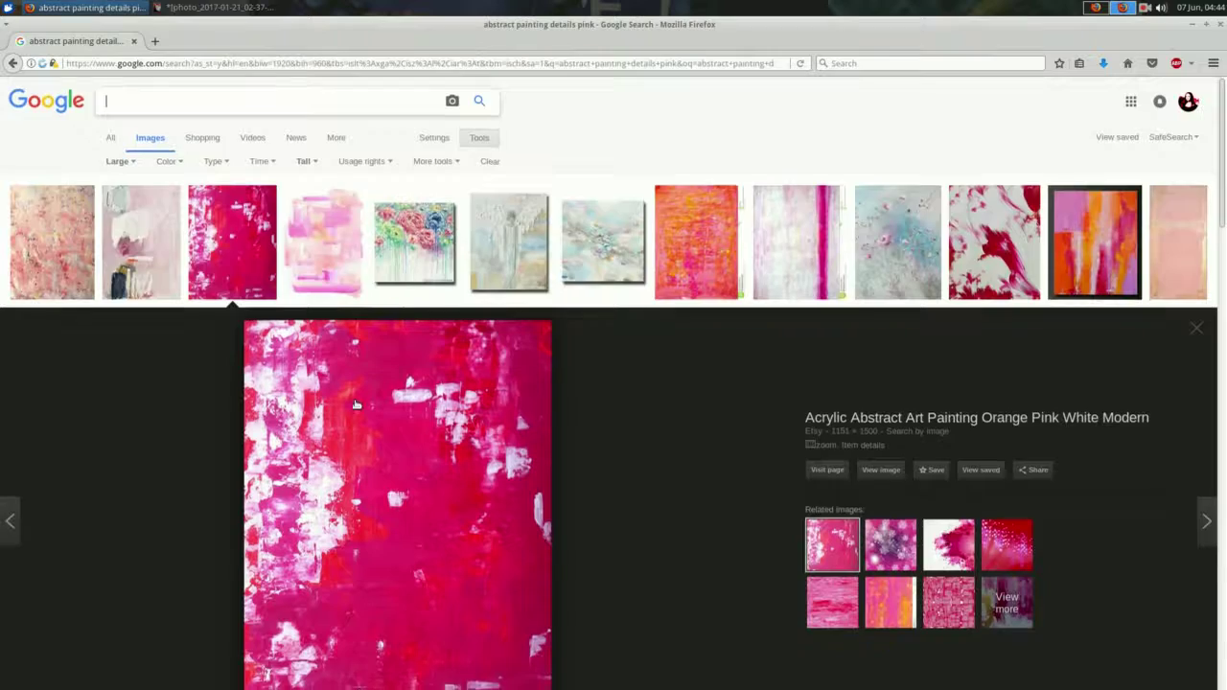
Save the pink abstract painting image from the browser to disk.
scroll(355, 405, "down", 3)
right_click(380, 301)
left_click(450, 469)
Finish saving the pink painting and open it in GIMP.
left_click(210, 7)
right_click(285, 185)
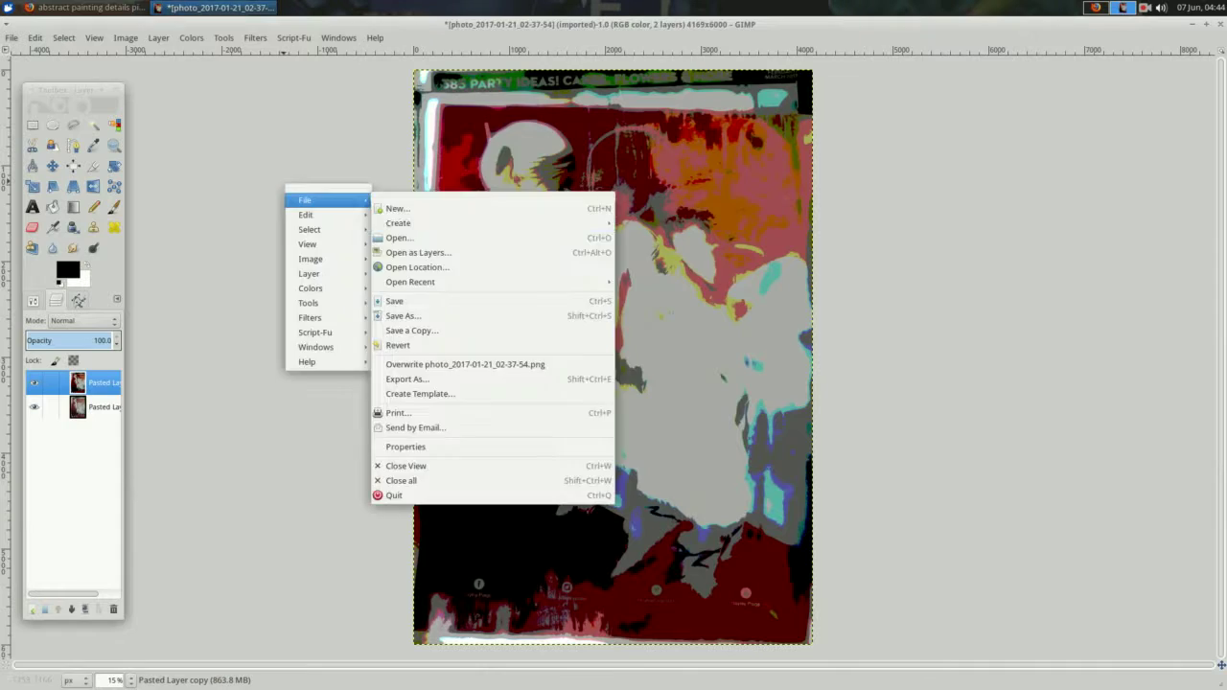
left_click(399, 237)
left_click(654, 493)
Scale the pink painting to 4604×6000 and cut its contents to the clipboard.
right_click(799, 173)
left_click(931, 277)
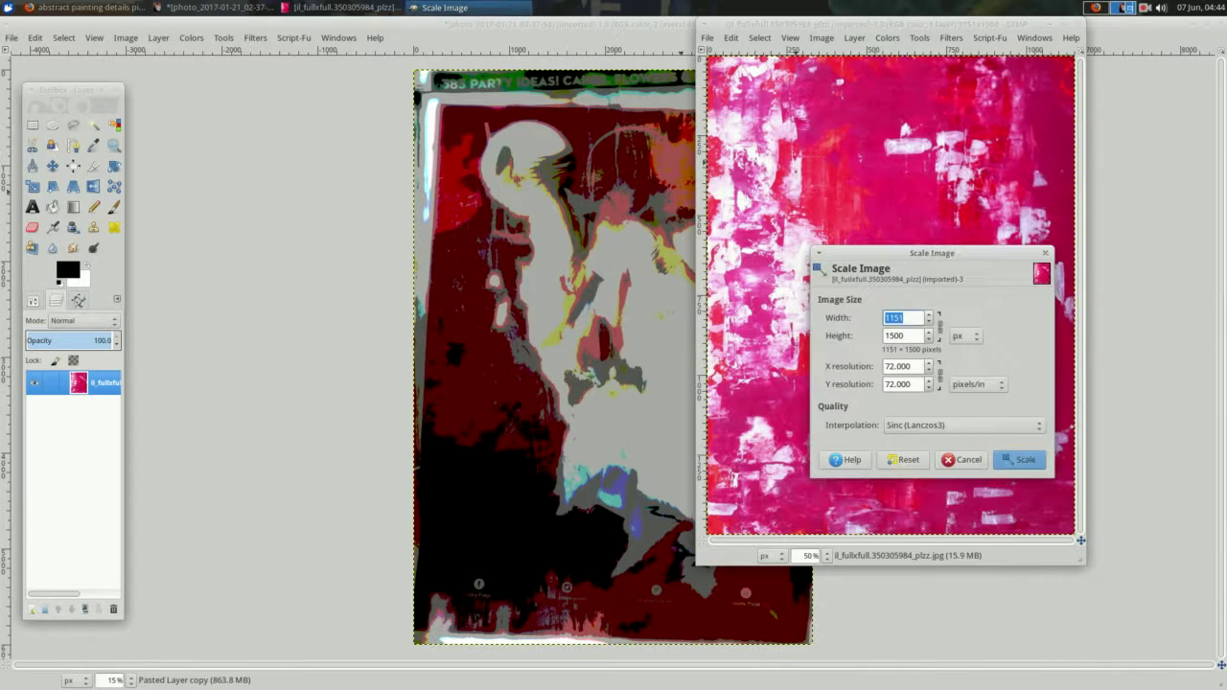
left_click(1019, 460)
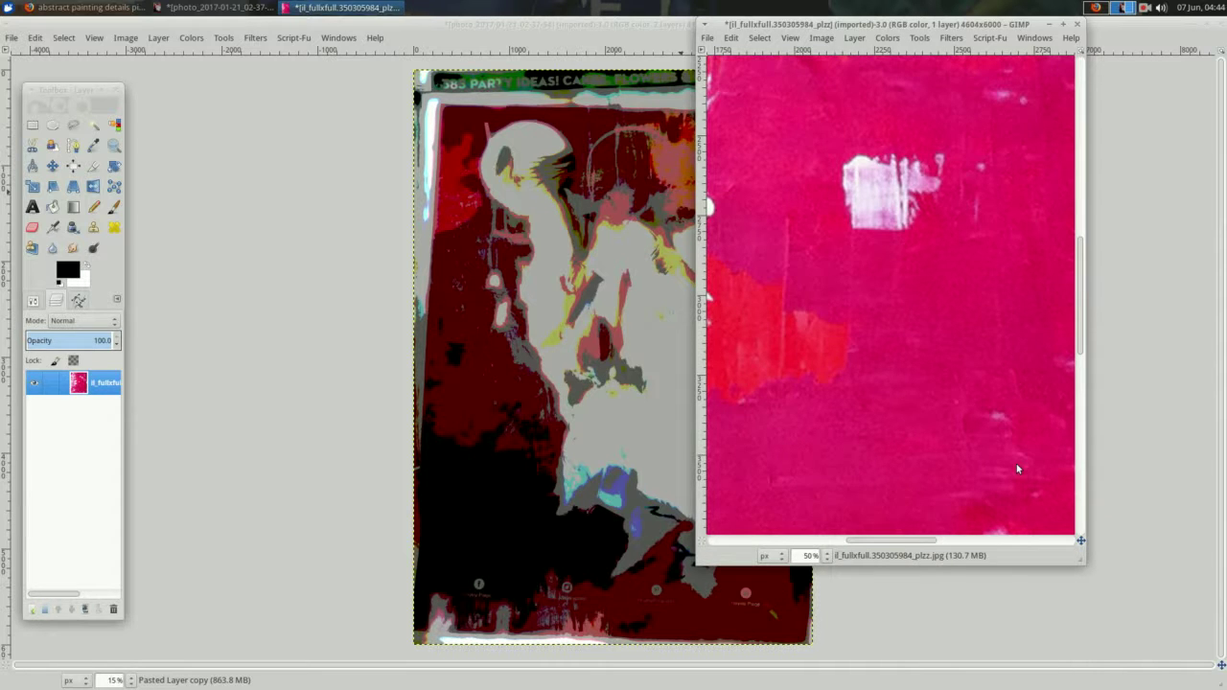
key("ctrl+w")
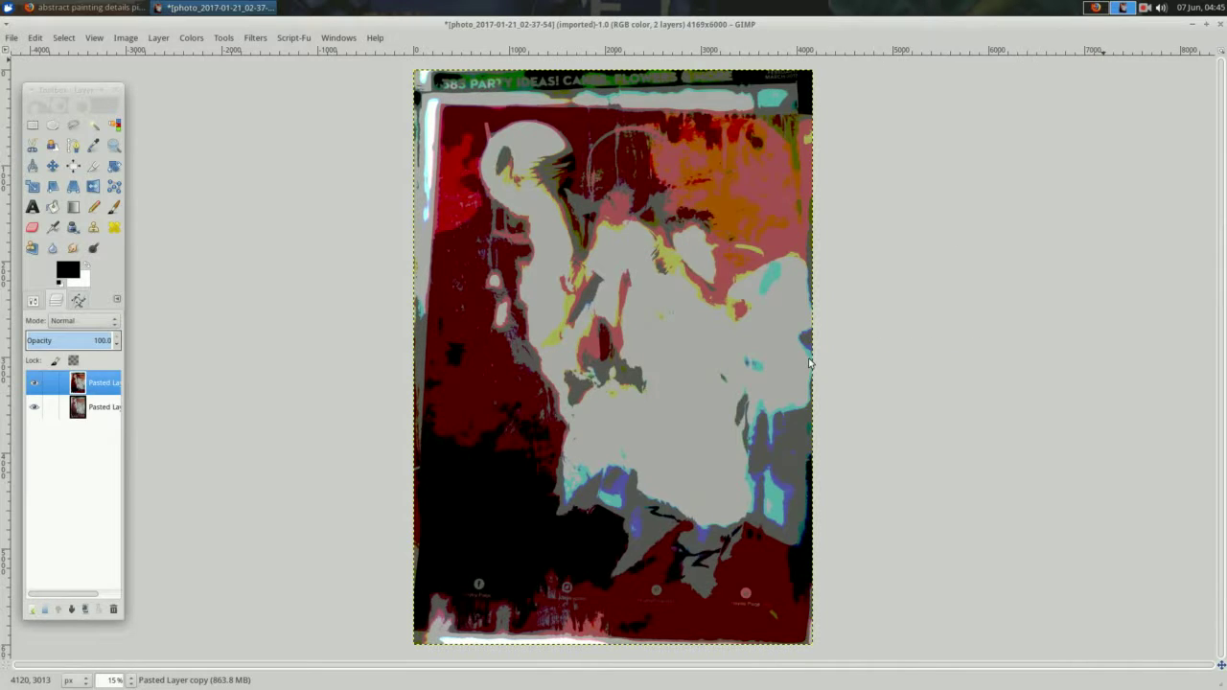
Paste the pink painting into the collage as a new, hidden layer.
key("ctrl+v")
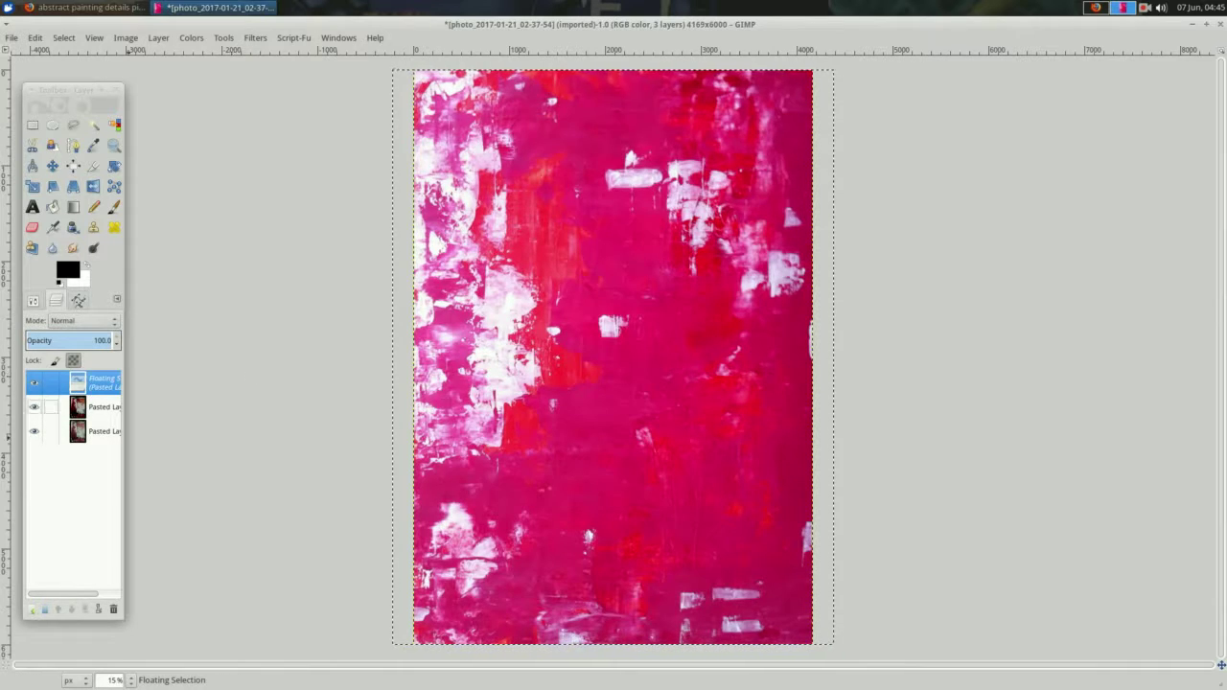
key("shift+ctrl+n")
left_click(34, 383)
Copy the posterized layer's selected colour areas onto a new layer.
left_click(104, 407)
key("ctrl+c")
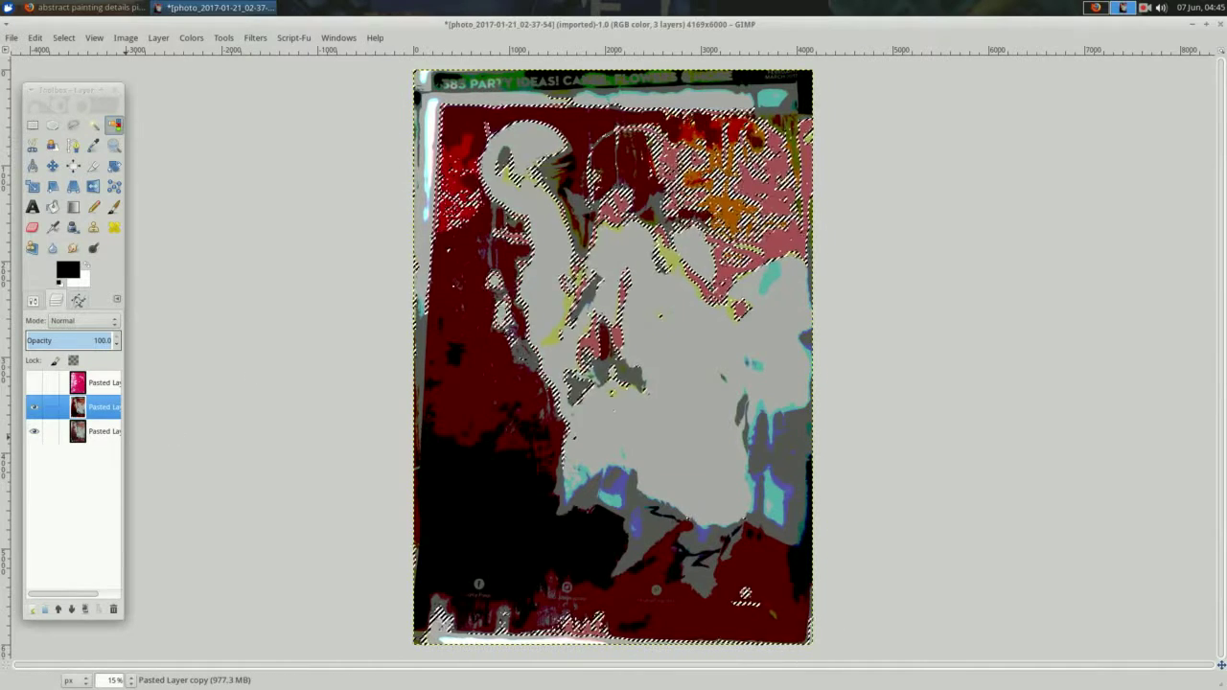
key("ctrl+v")
key("shift+ctrl+n")
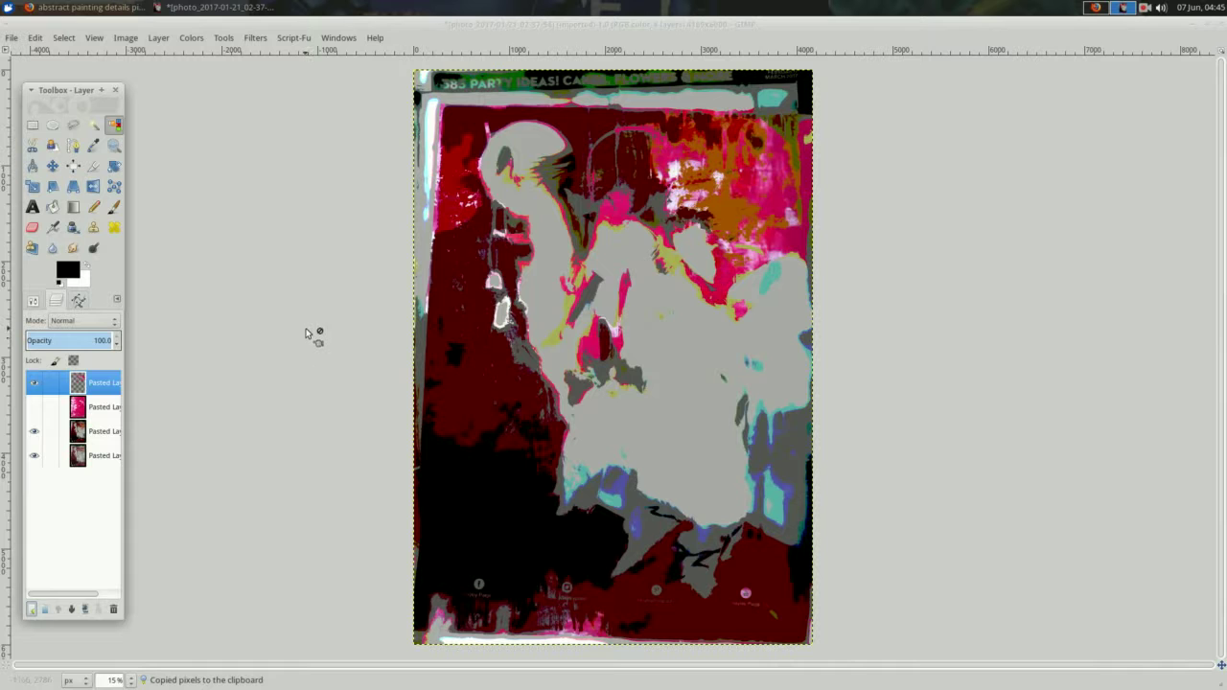
Copy a colour region of the third layer onto another new layer.
left_click(33, 432)
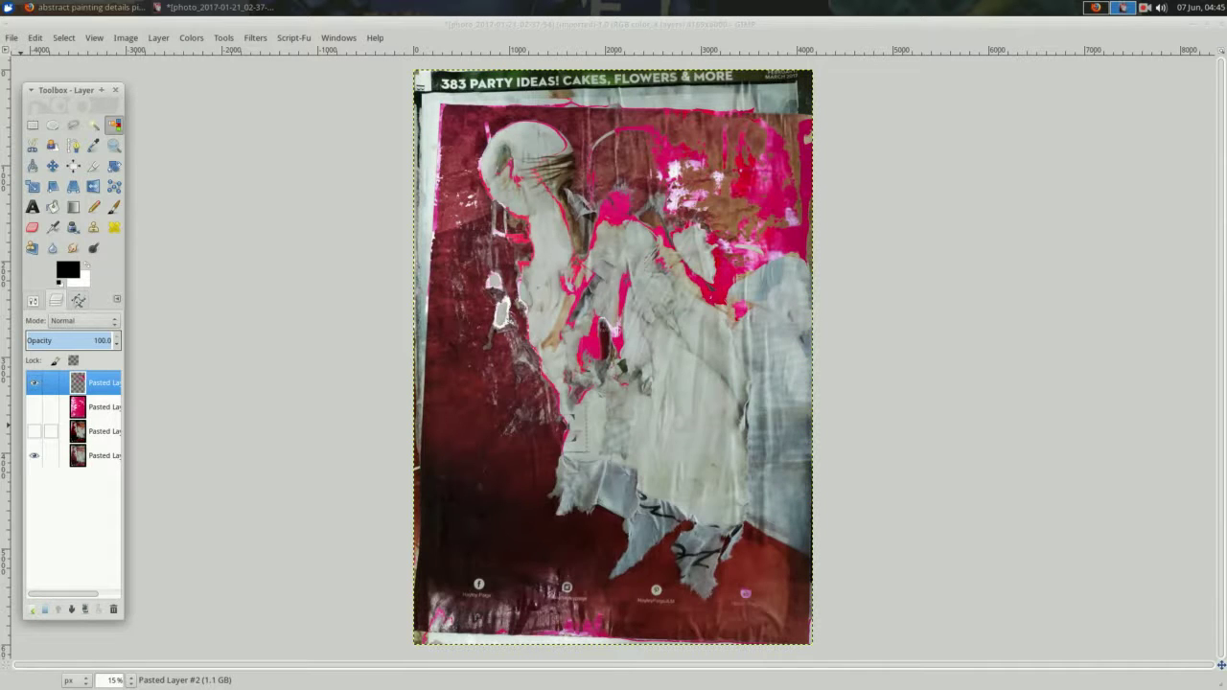
left_click(33, 431)
left_click(34, 431)
left_click(103, 431)
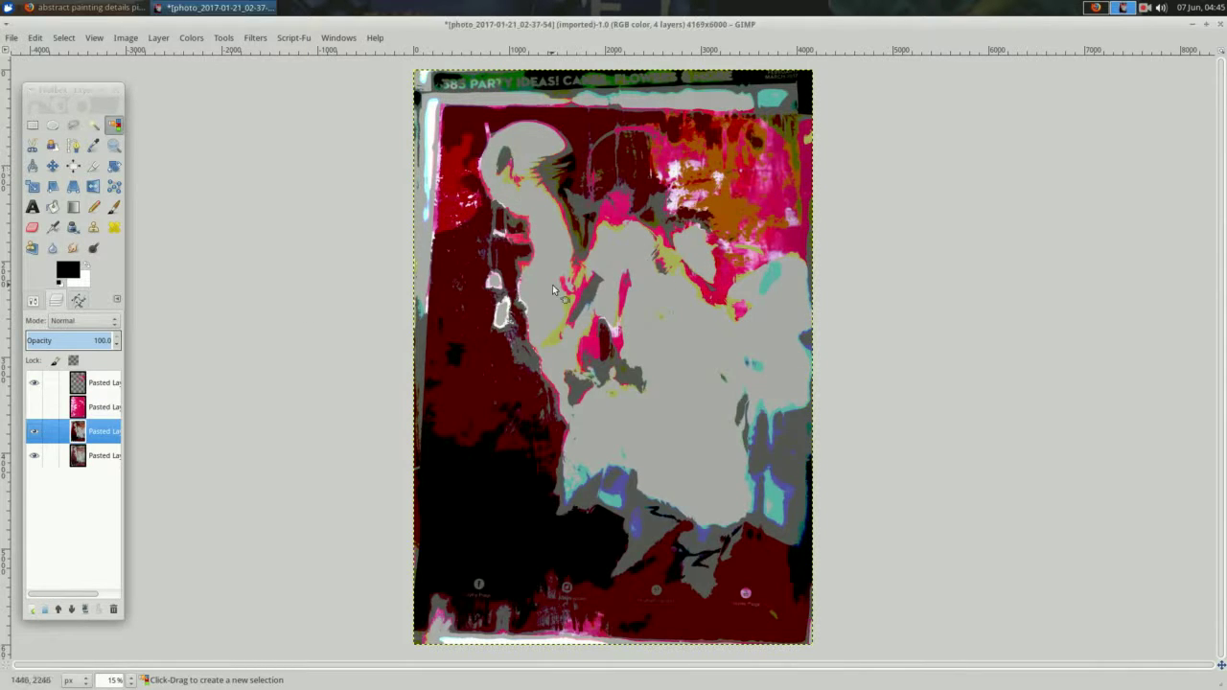
key("ctrl+c")
key("ctrl+v")
key("shift+ctrl+n")
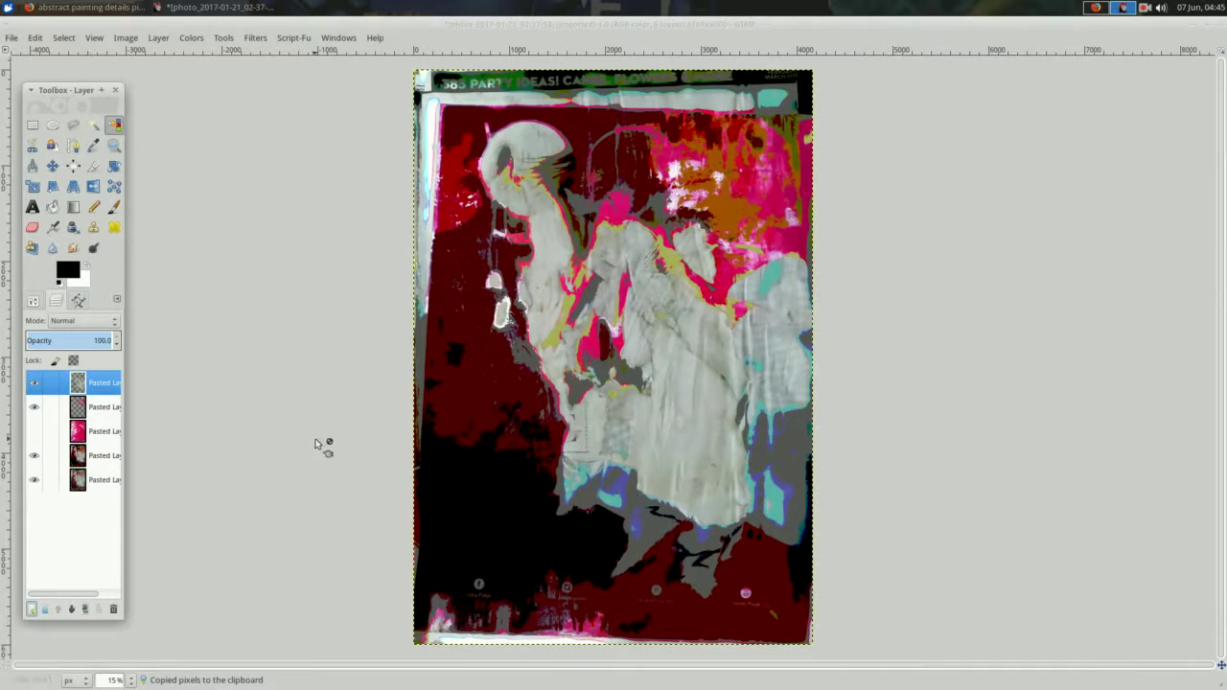
key("alt+Tab")
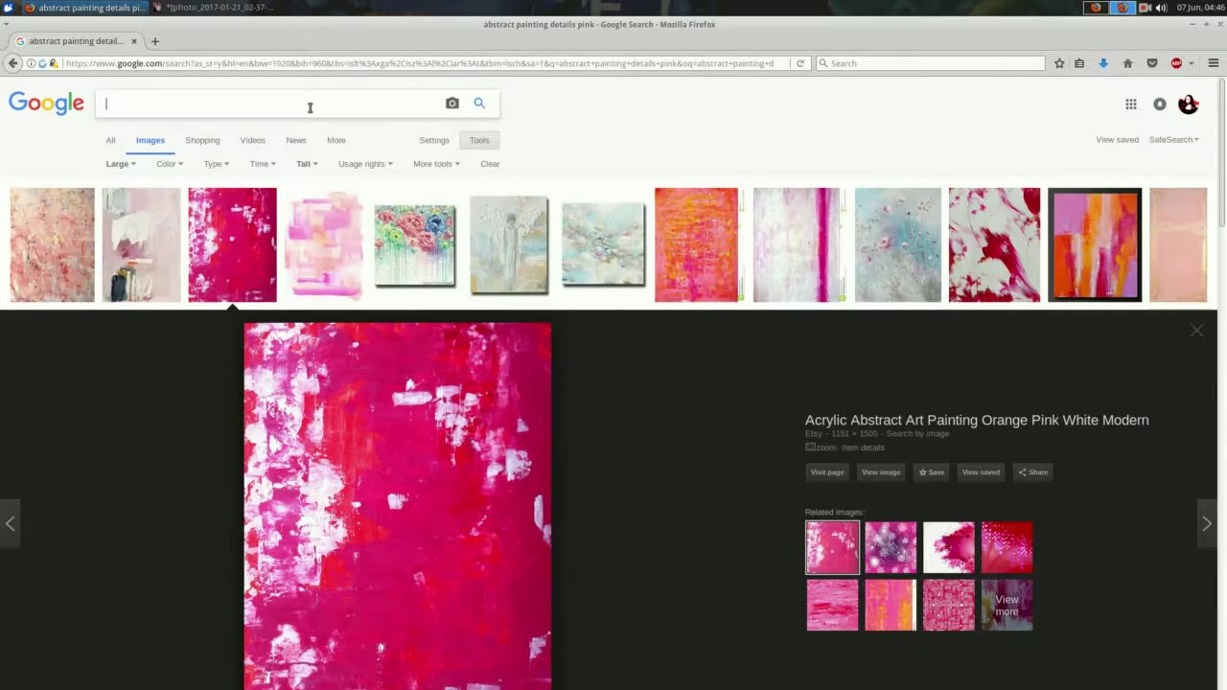
Search Google Images for 'asemic red' and browse the results.
type("asemic red")
key("Return")
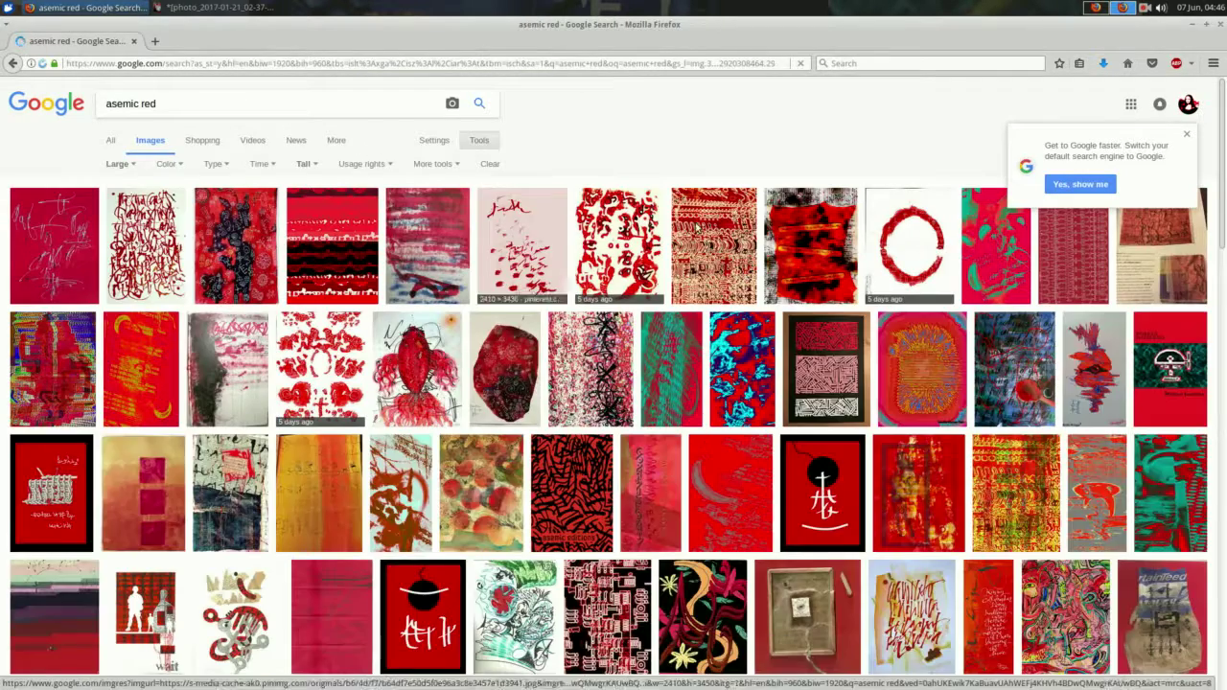
scroll(1084, 211, "down", 5)
scroll(1035, 226, "down", 5)
scroll(988, 240, "down", 5)
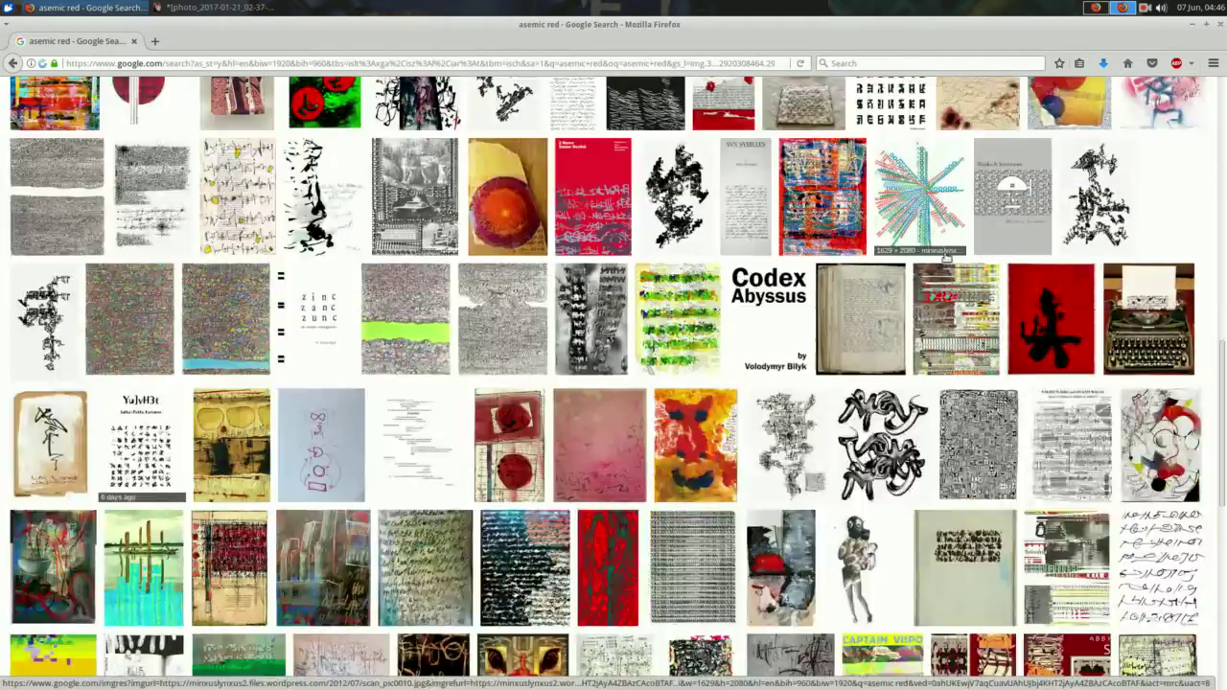
scroll(944, 257, "down", 5)
Save an asemic writing page image to the Downloads folder.
left_click(434, 326)
right_click(383, 368)
key("v")
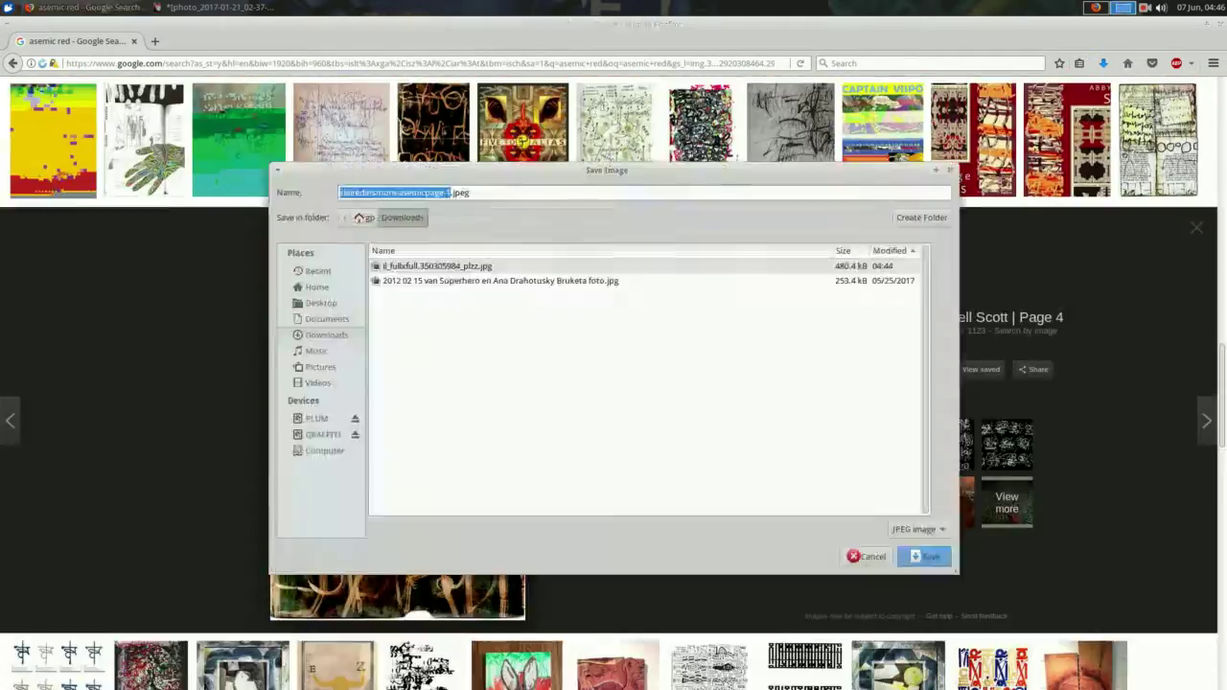
Open the downloaded asemic page in GIMP.
right_click(240, 286)
left_click(357, 340)
left_click(411, 221)
Scale the asemic page to 4000 px wide.
left_click(654, 493)
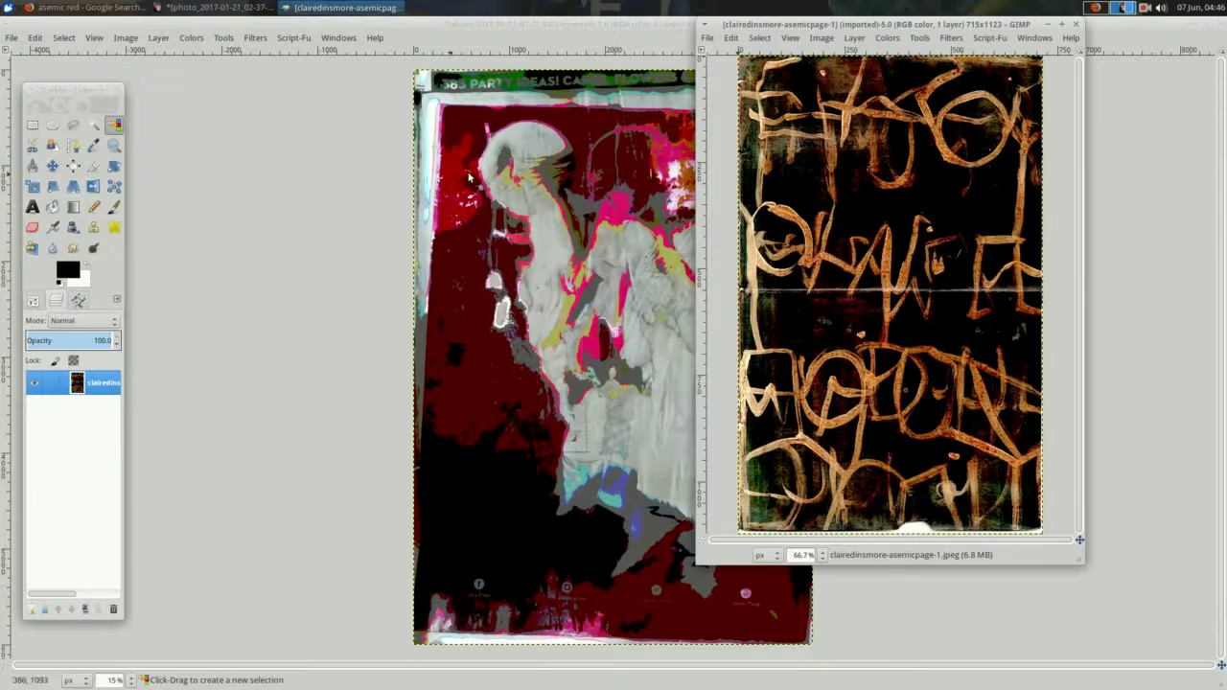
right_click(800, 185)
left_click(923, 374)
type("4000")
left_click(1014, 482)
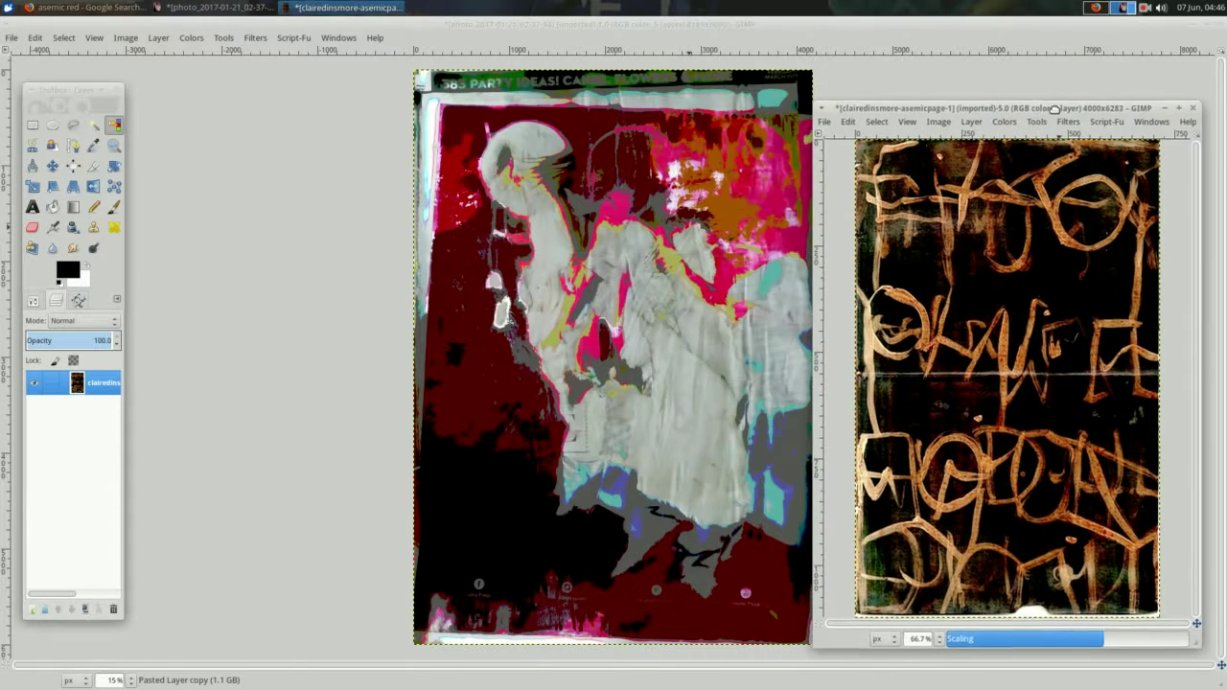
Cut the asemic page, close its window, and paste it into the collage as a new layer.
key("ctrl+x")
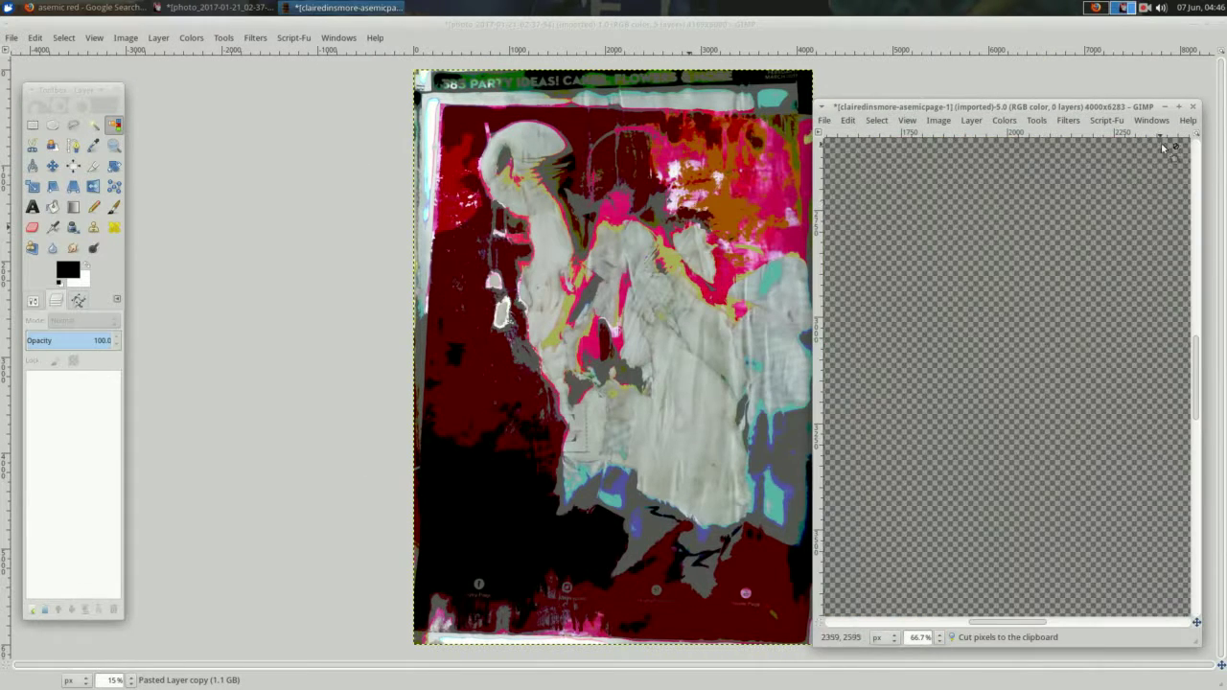
key("ctrl+w")
key("ctrl+d")
key("ctrl+v")
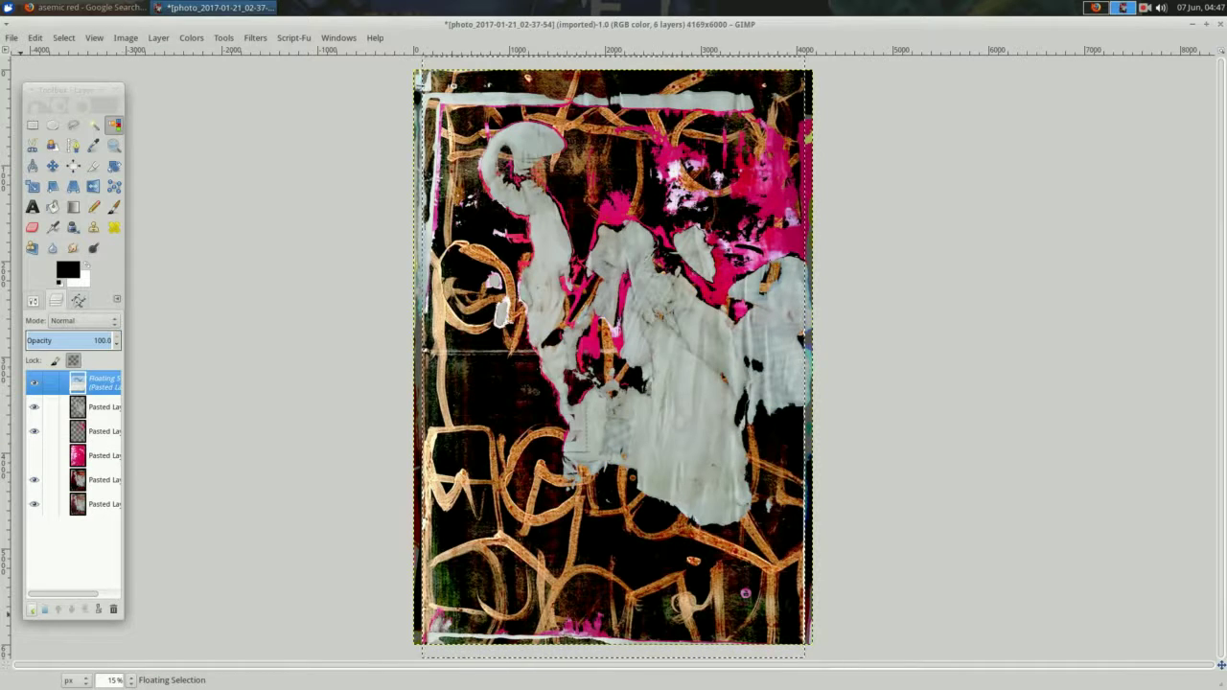
right_click(252, 342)
left_click(261, 269)
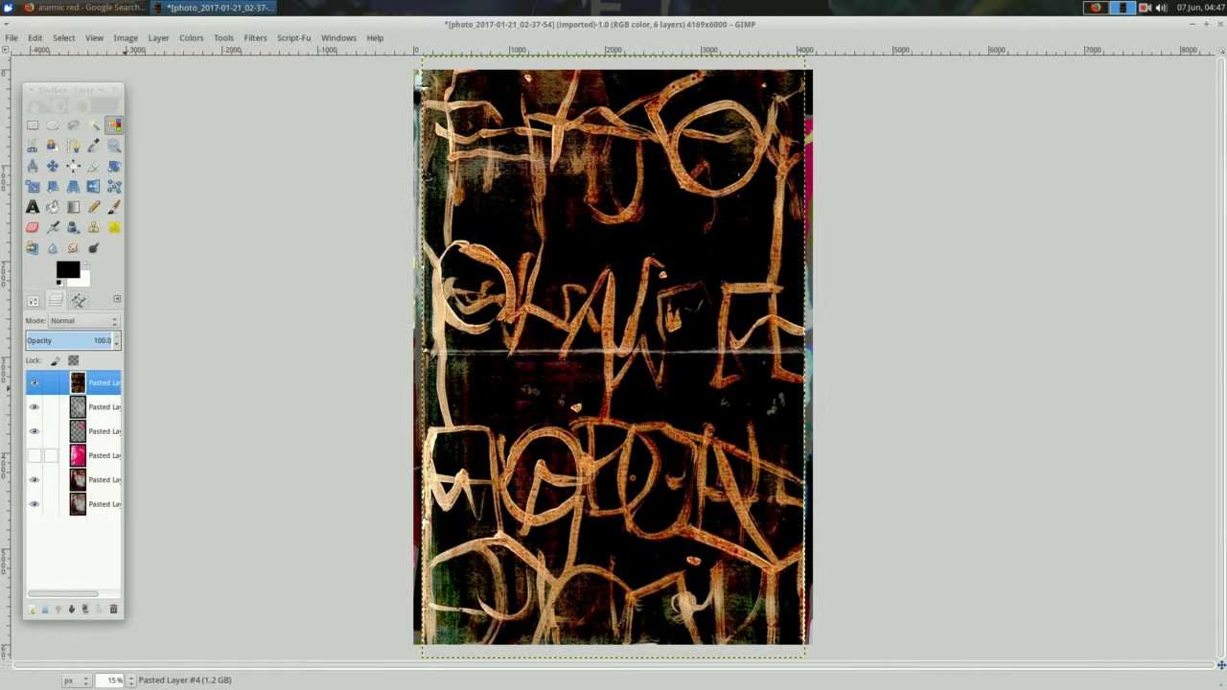
Set the collage canvas size to 4000×6000.
right_click(261, 268)
left_click(383, 397)
left_click(452, 372)
left_click(466, 583)
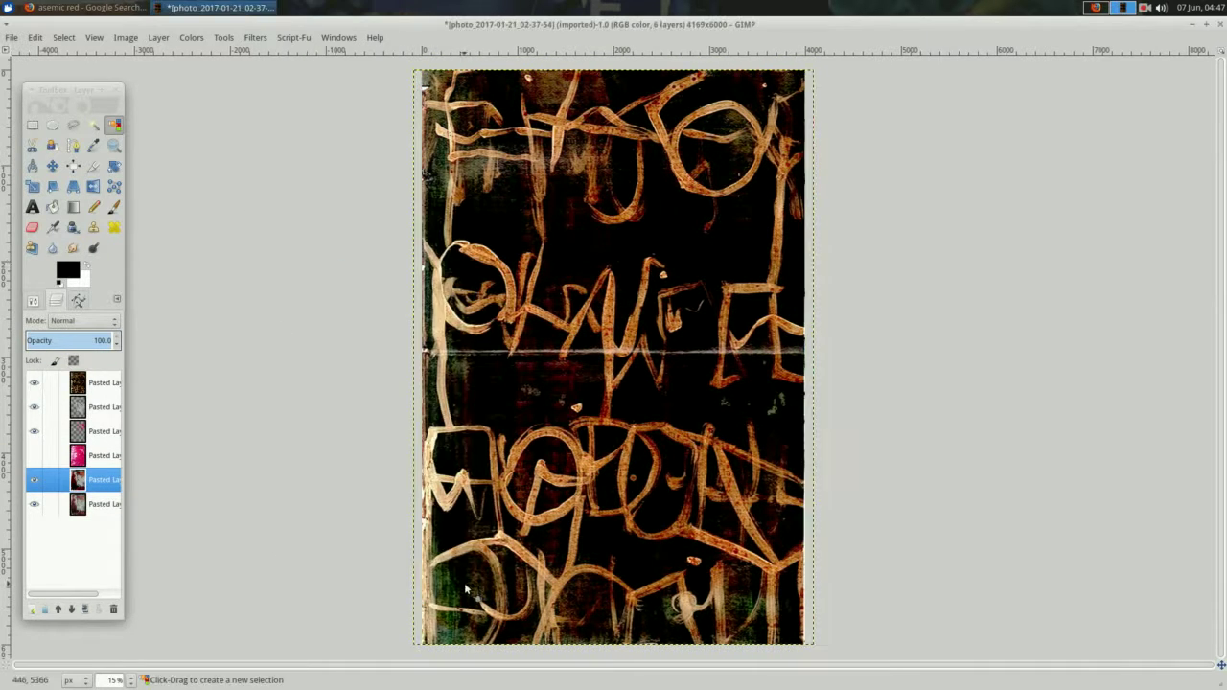
Rotate the asemic layer 90 degrees clockwise.
right_click(247, 297)
left_click(537, 619)
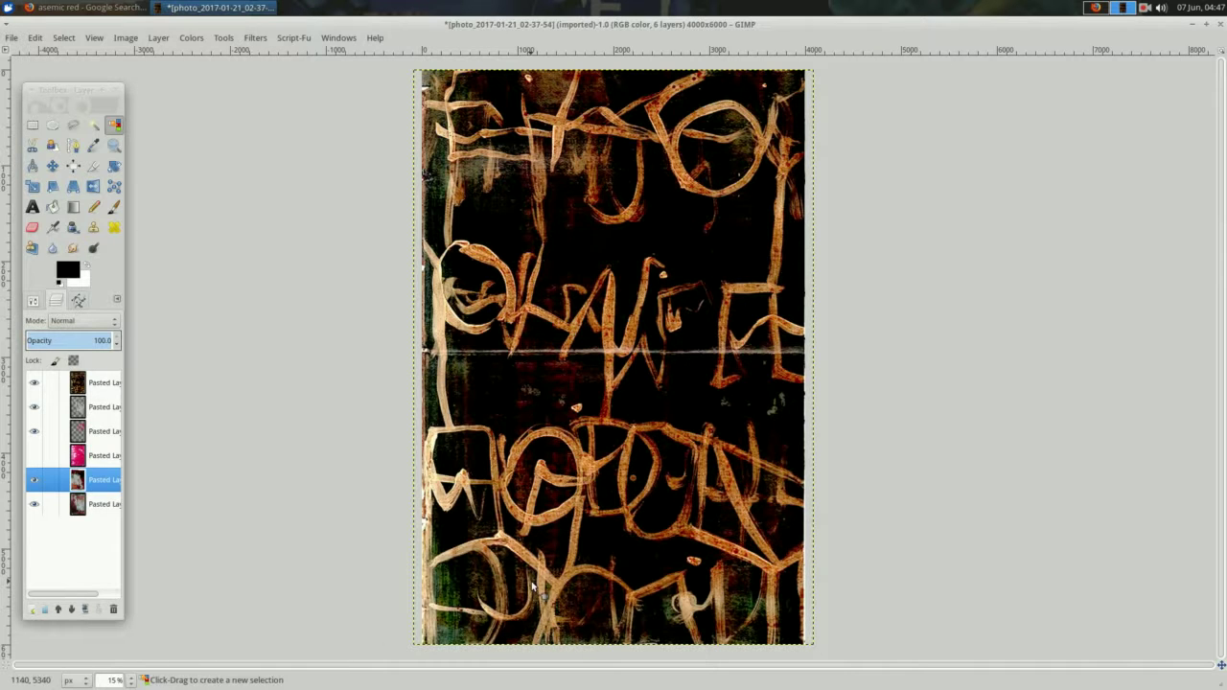
left_click(100, 383)
right_click(203, 347)
Paste a copy of the current layer on top and save as photo_2017-01-21_02-37-54.xcf.
left_click(547, 619)
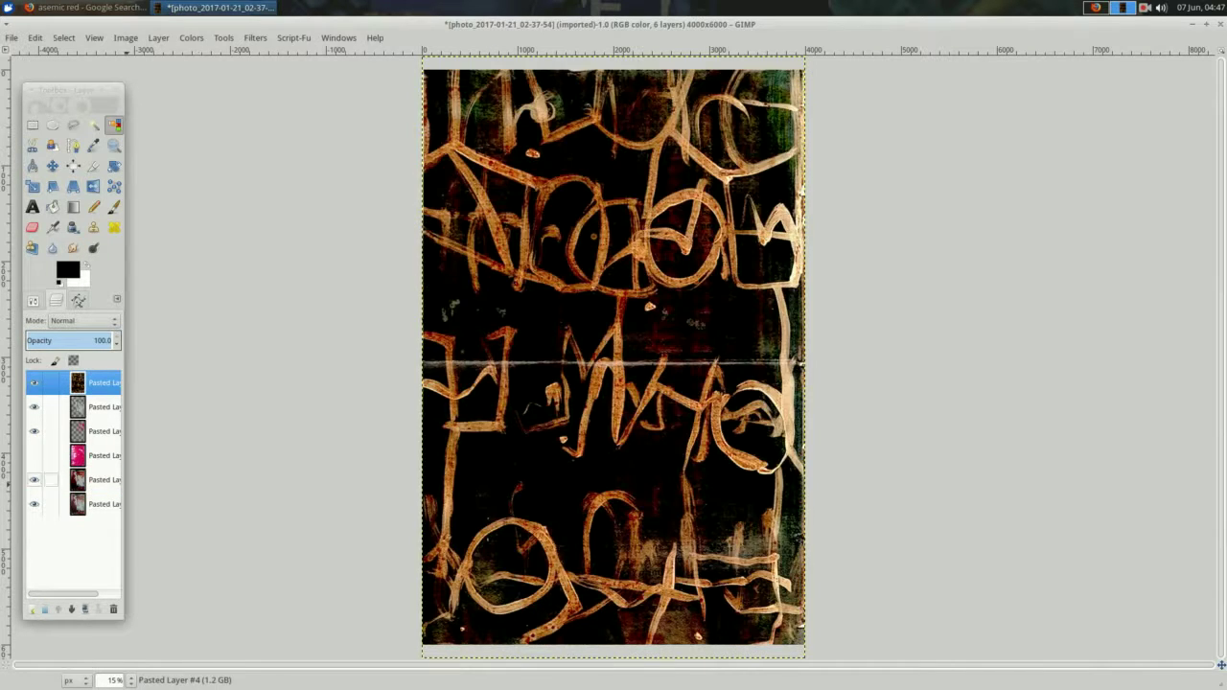
key("ctrl+c")
key("ctrl+v")
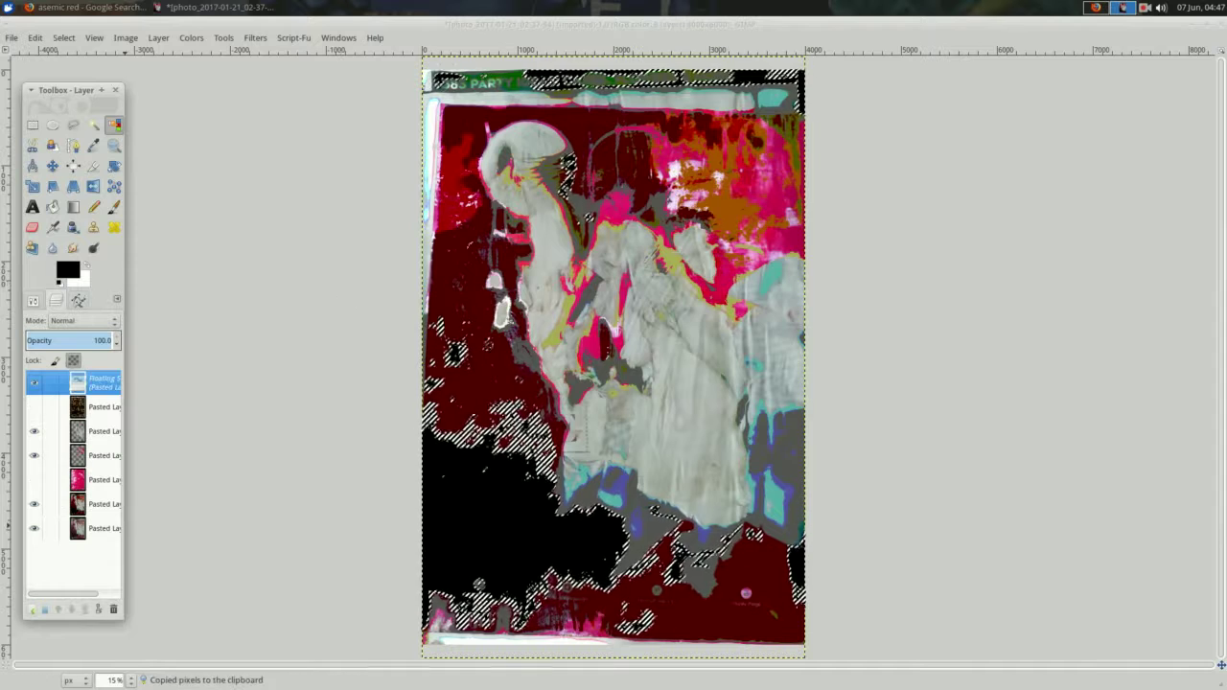
key("ctrl+shift+n")
key("ctrl+s")
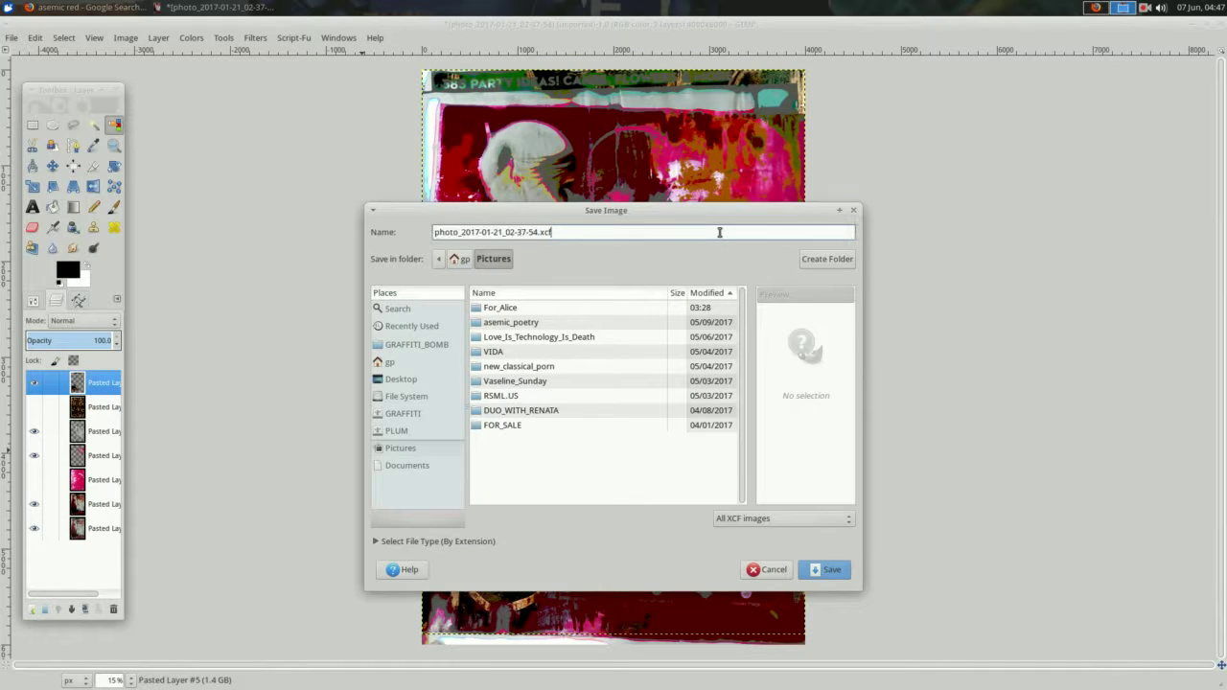
key("Return")
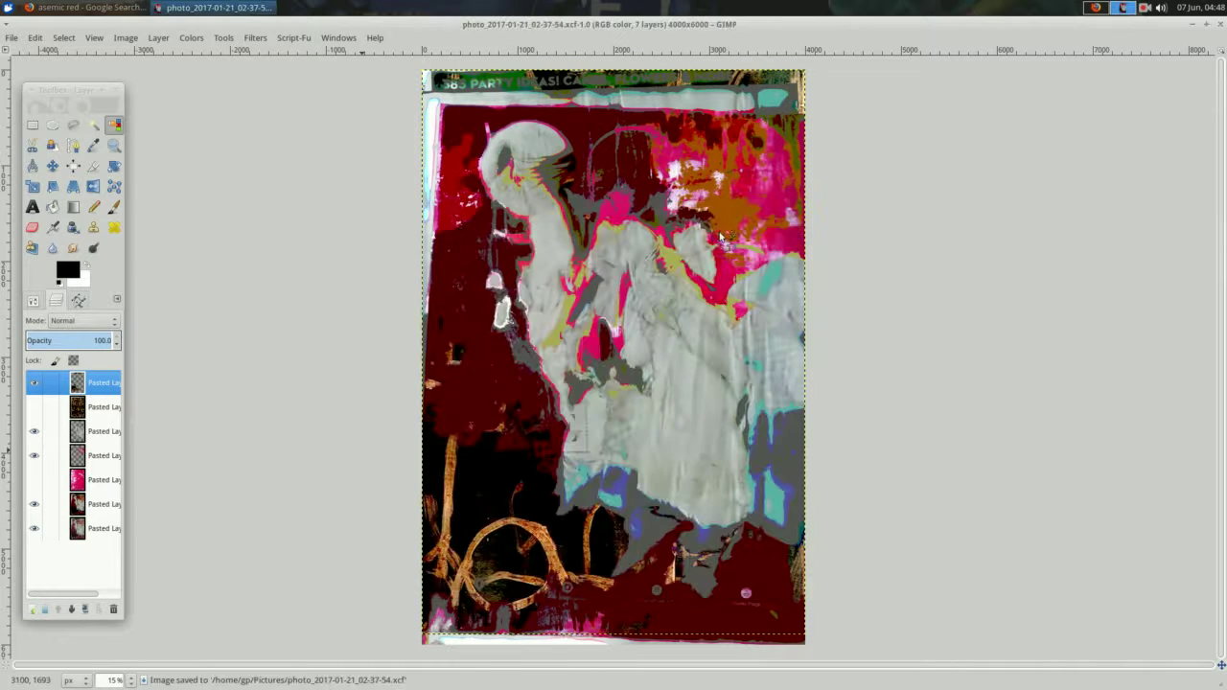
Copy the sixth layer's texture pixels onto a new top layer.
left_click(101, 503)
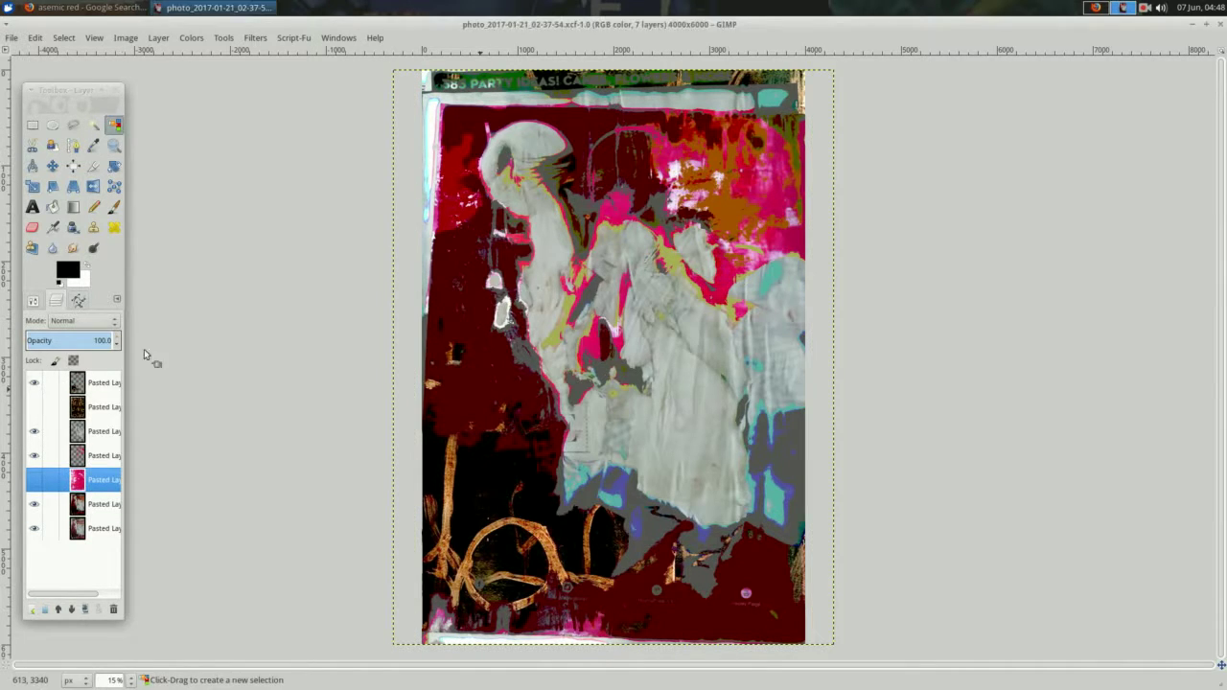
left_click(77, 406, "alt")
key("ctrl+c")
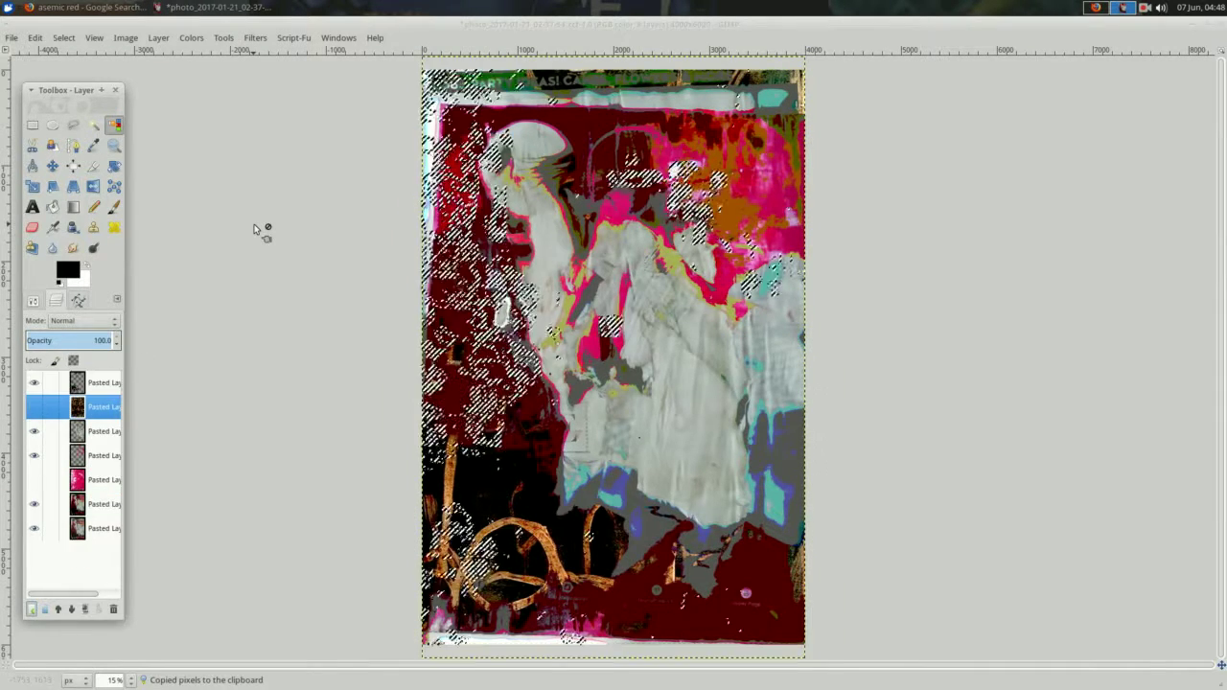
key("ctrl+v")
key("ctrl+shift+n")
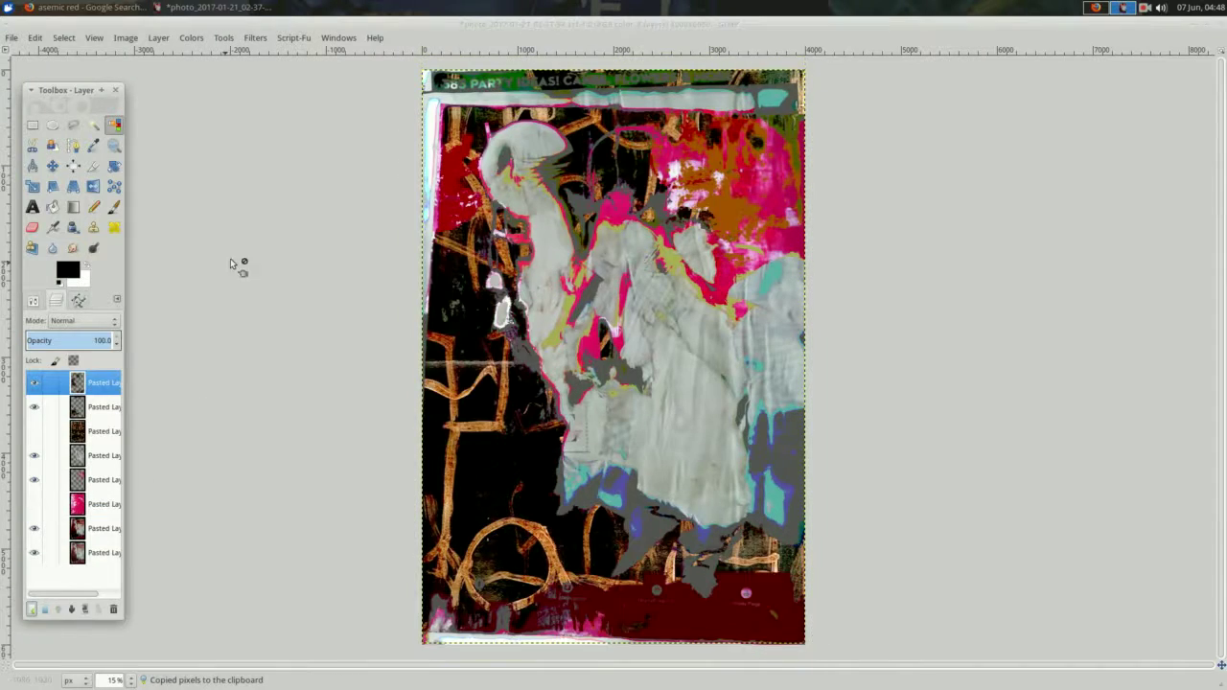
Invert the colours of the pasted texture layer.
right_click(230, 262)
left_click(355, 502)
right_click(238, 187)
key("Escape")
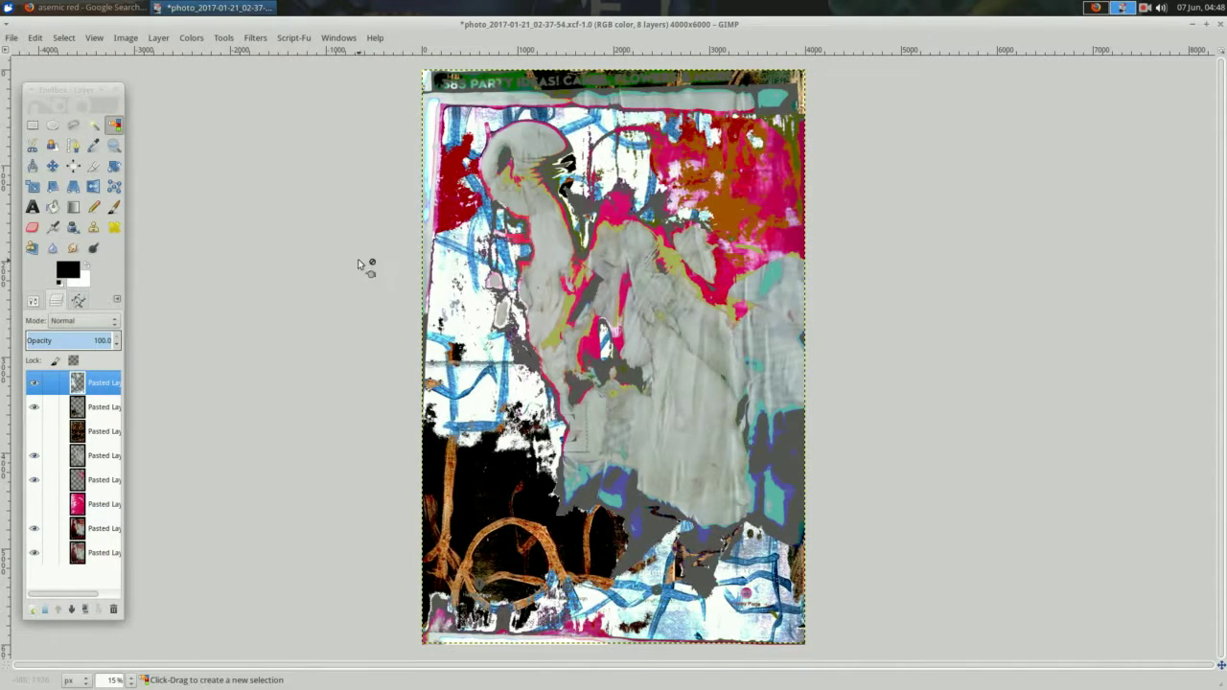
right_click(240, 224)
Lower the Blue and Value curves to turn the texture layer dark red.
left_click(359, 425)
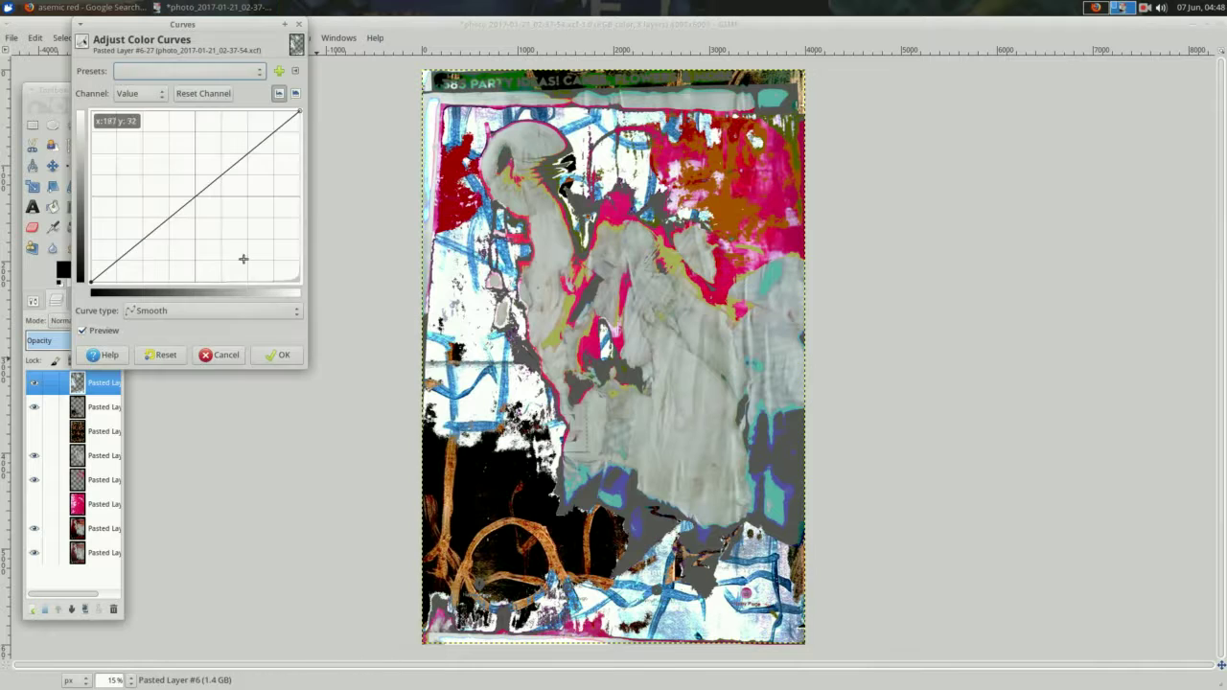
left_click_drag(241, 260, 234, 235)
left_click(202, 93)
left_click(139, 93)
left_click(139, 135)
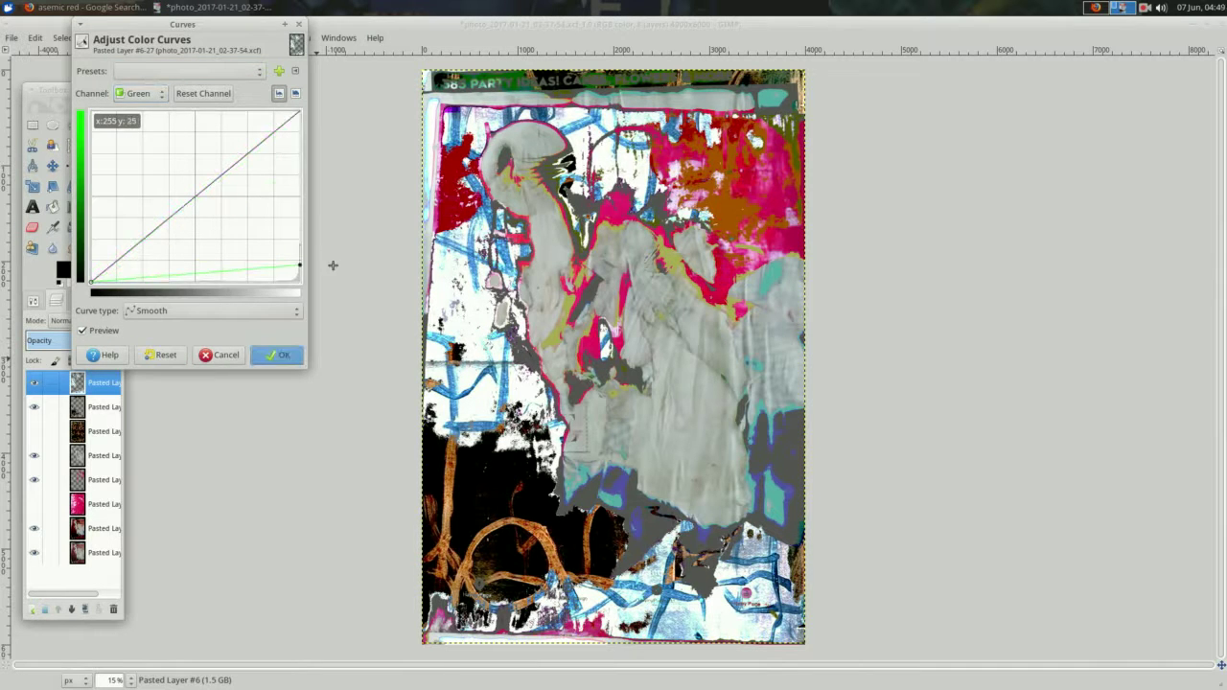
left_click(139, 93)
left_click_drag(300, 113, 360, 261)
left_click(139, 93)
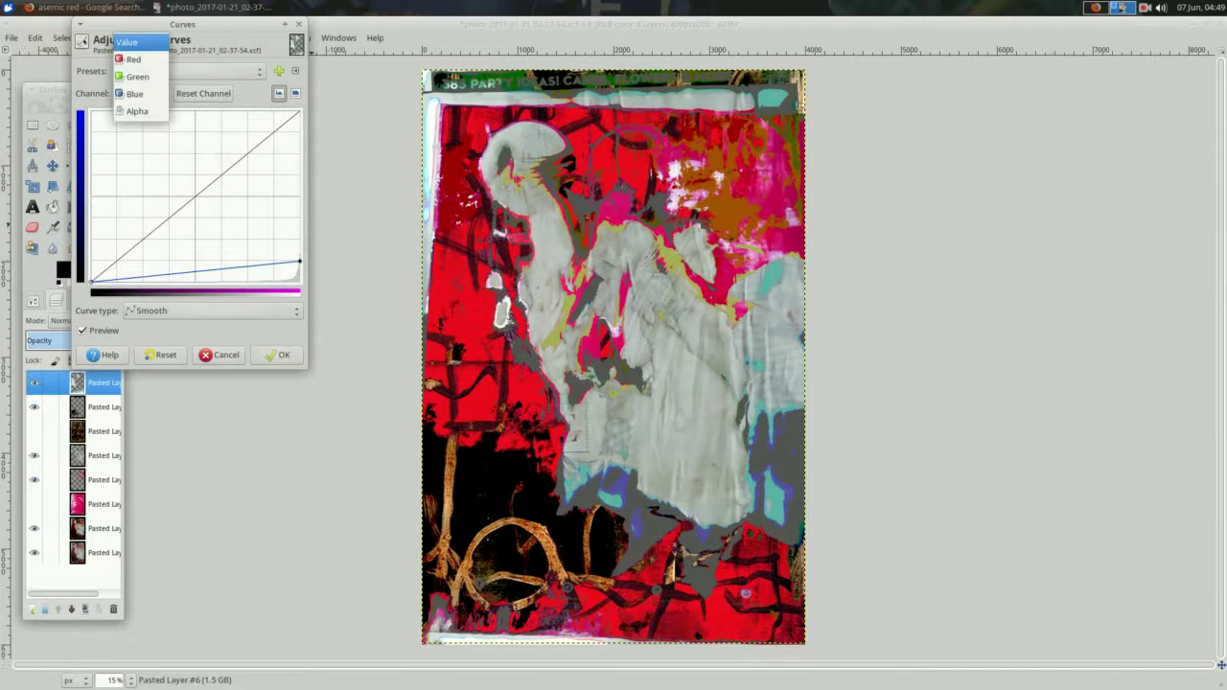
left_click(134, 42)
left_click_drag(300, 113, 331, 213)
Apply the curve, then paste a copy of the seventh layer as a new top layer.
key("Return")
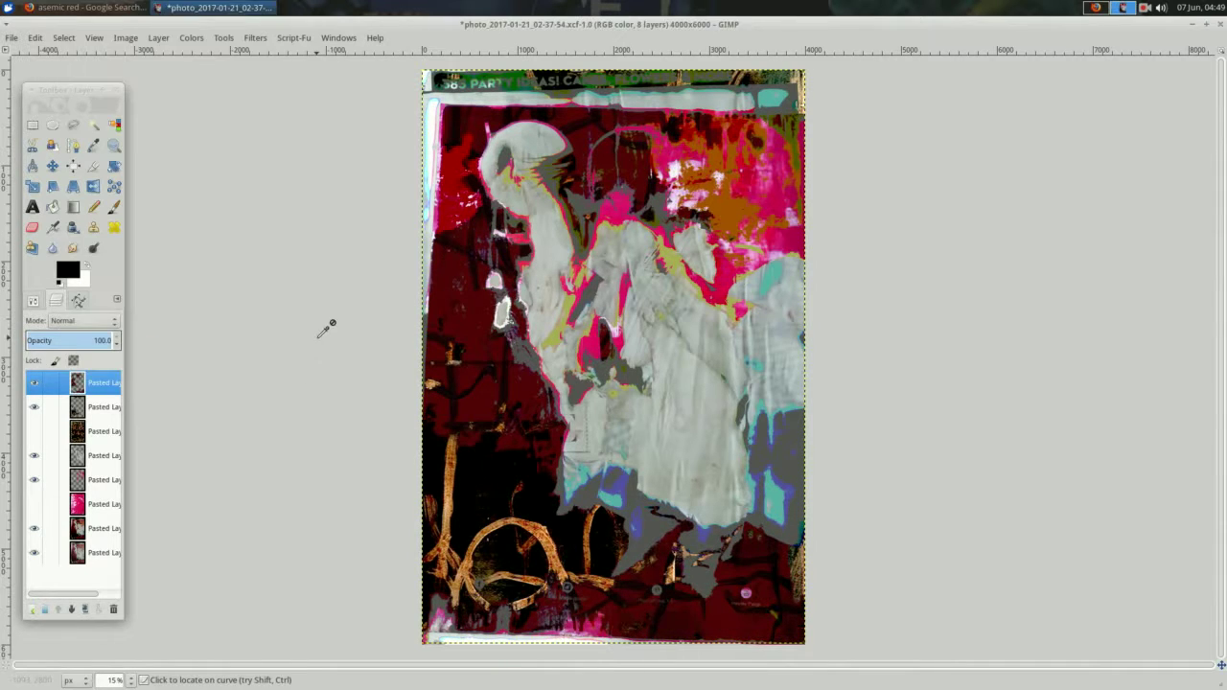
left_click(101, 528)
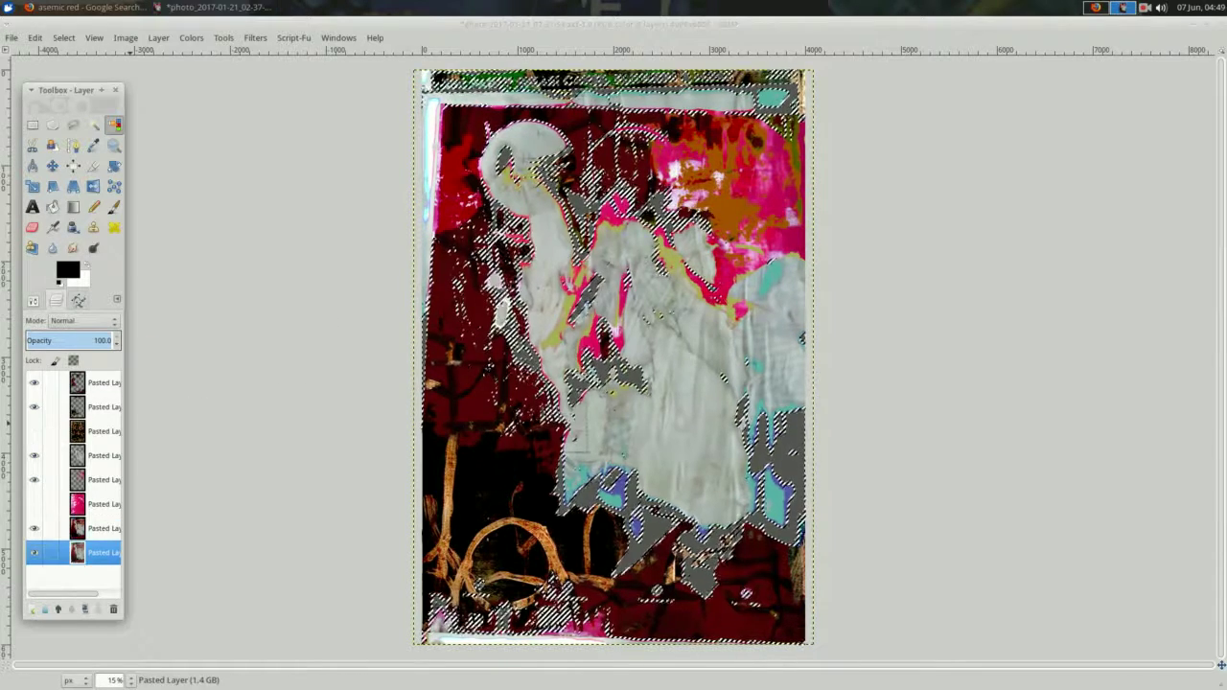
key("ctrl+c")
key("ctrl+v")
key("ctrl+shift+n")
left_click(33, 552)
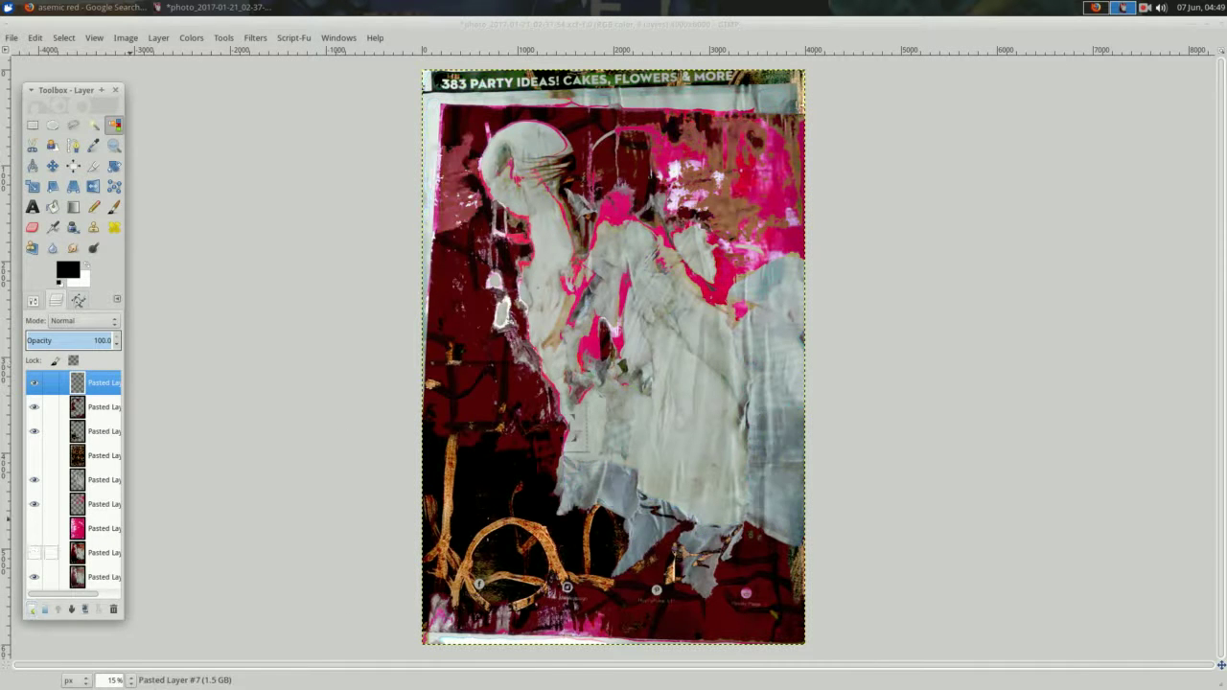
left_click(34, 552)
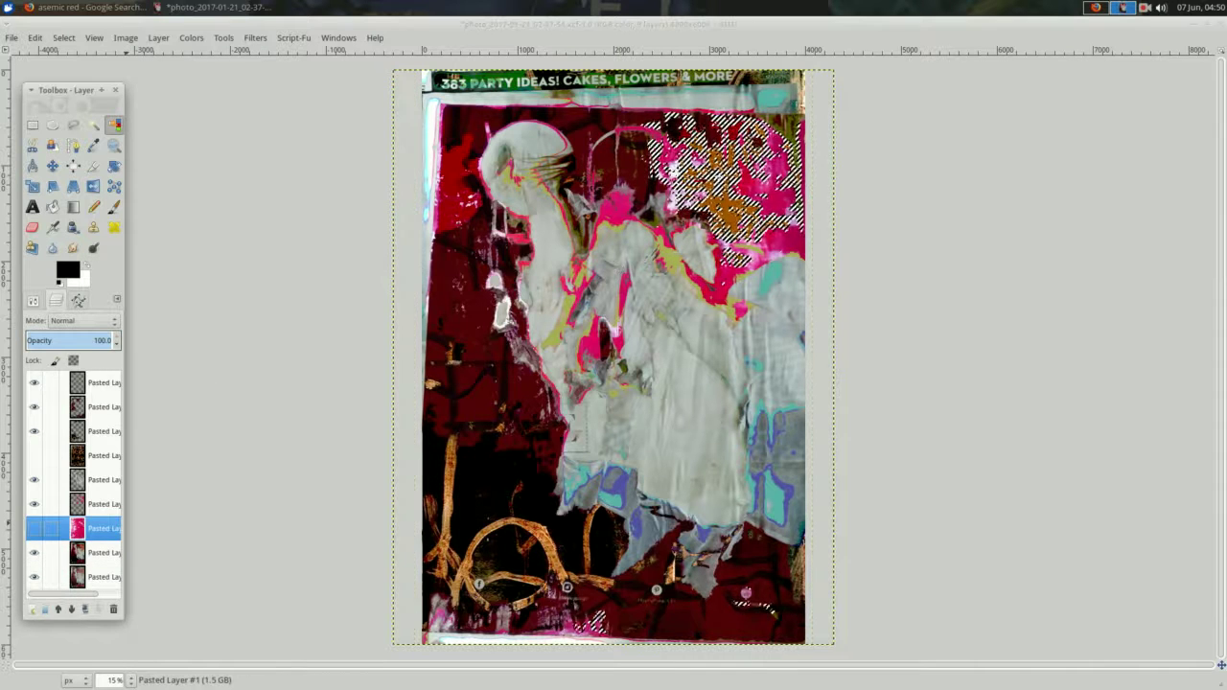
Paste another layer copy and recolour its Green channel with Curves.
key("ctrl+c")
key("ctrl+v")
right_click(338, 178)
left_click(446, 378)
left_click(139, 93)
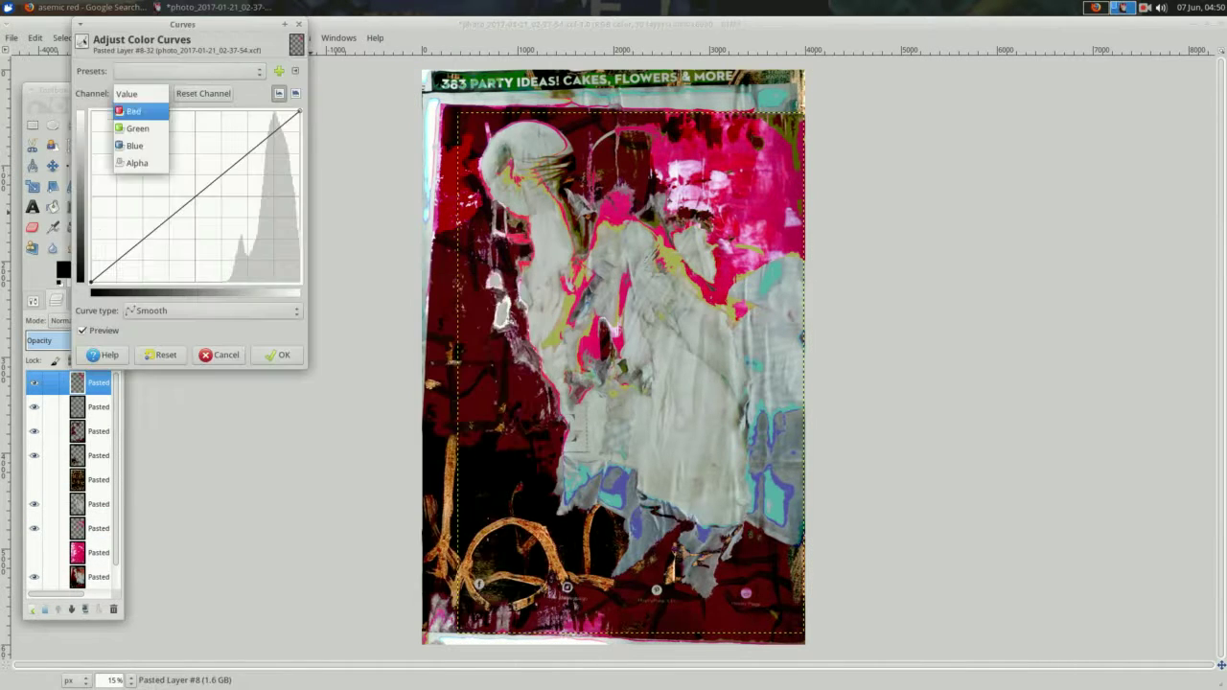
left_click(137, 156)
left_click(139, 93)
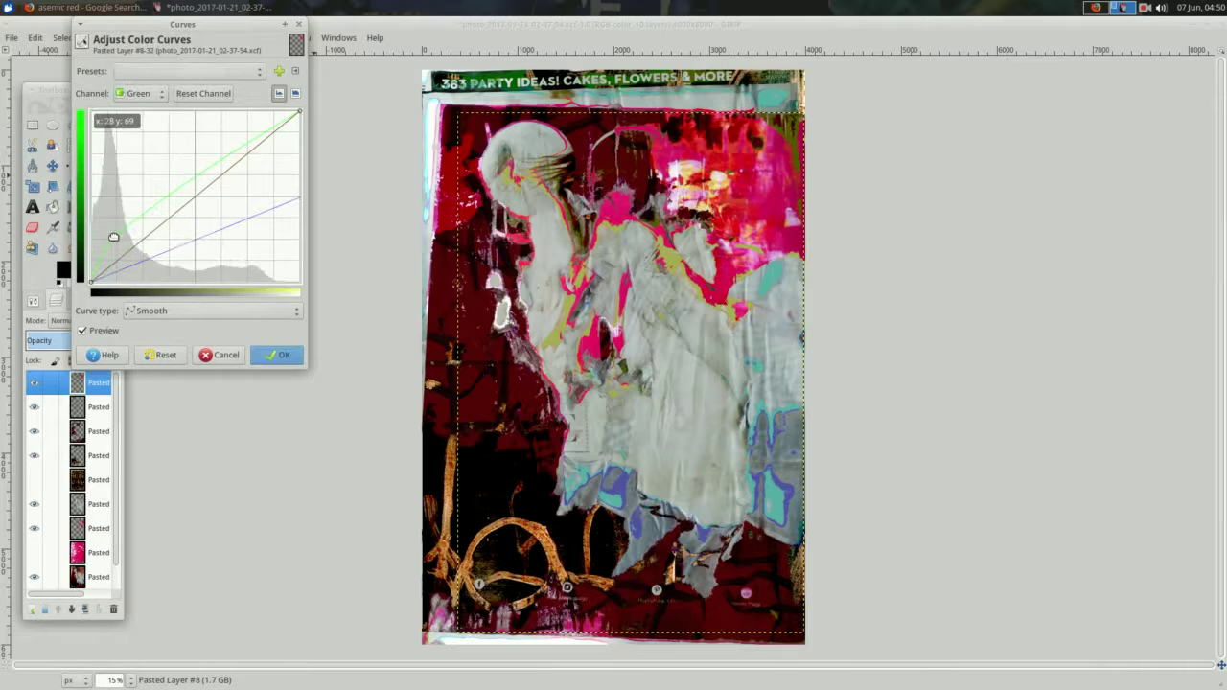
left_click(277, 355)
Copy a lower photo layer onto a new top layer and colour-adjust it.
left_click(96, 553)
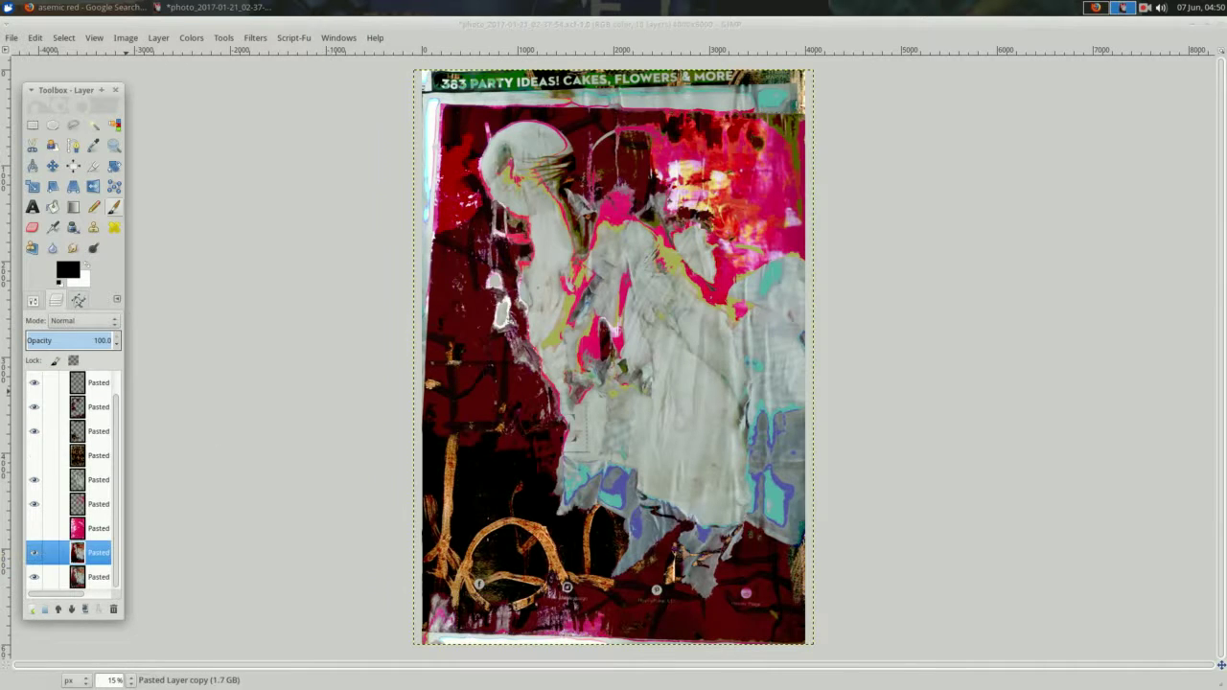
key("ctrl+c")
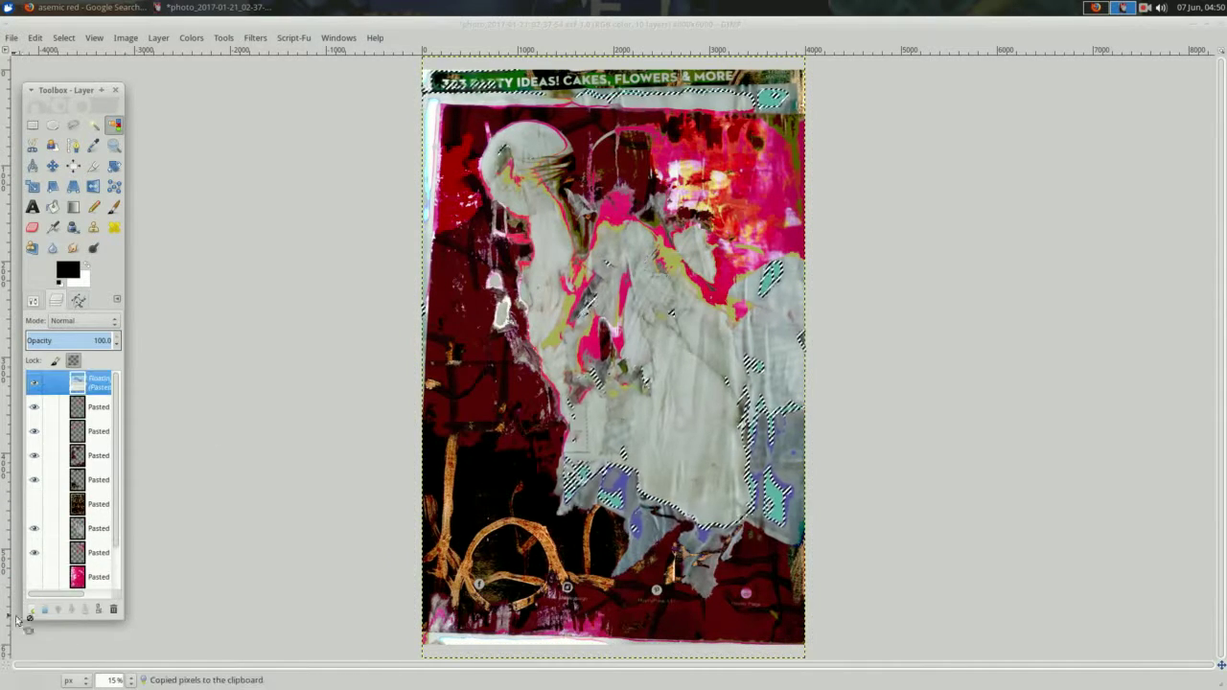
key("ctrl+v")
right_click(275, 261)
left_click(378, 509)
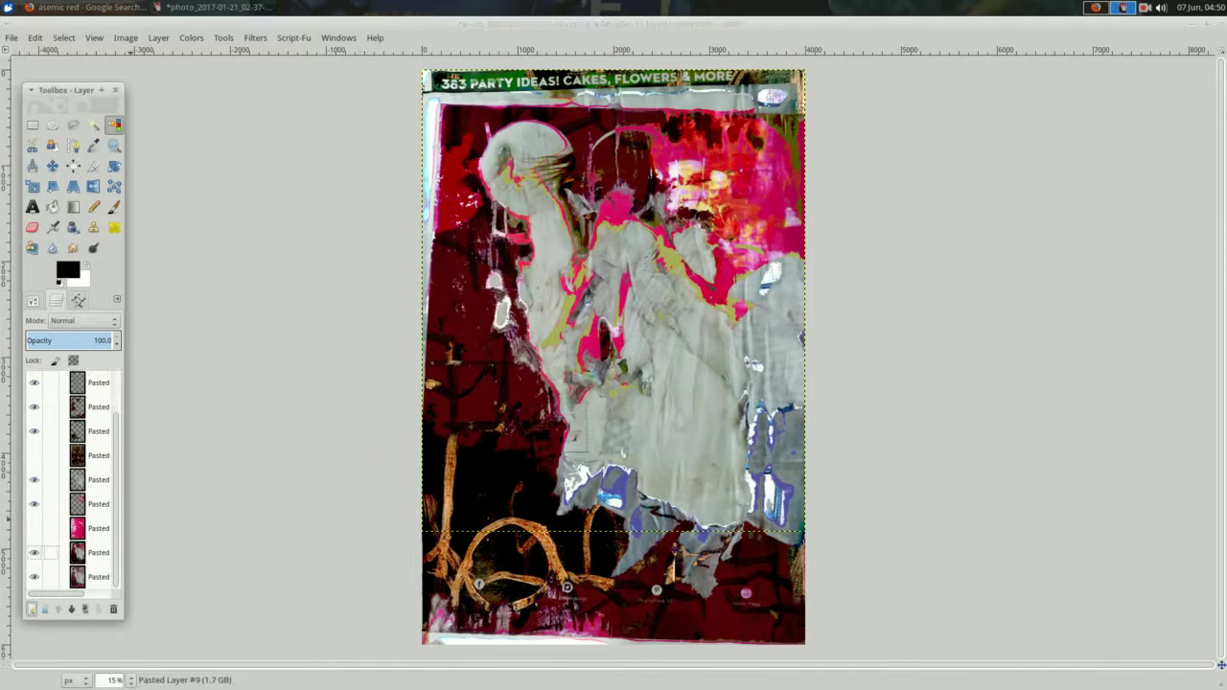
Paste another copy of the layer as a normal layer.
key("ctrl+c")
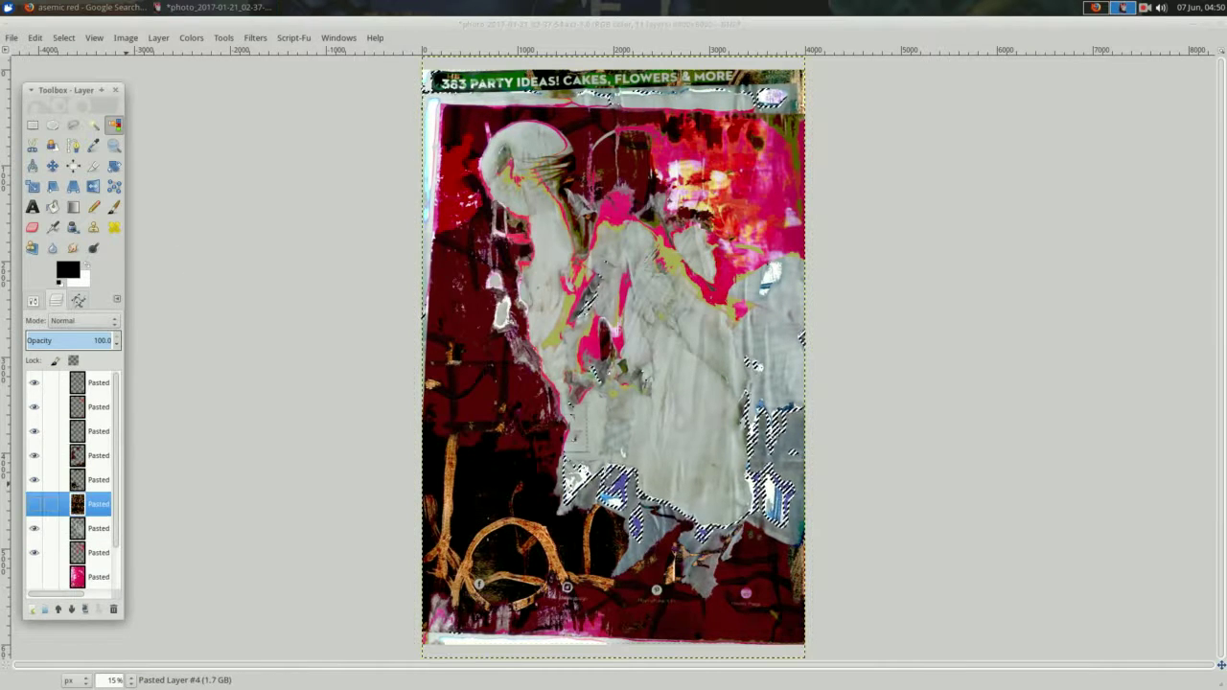
key("ctrl+v")
right_click(374, 273)
left_click(407, 438)
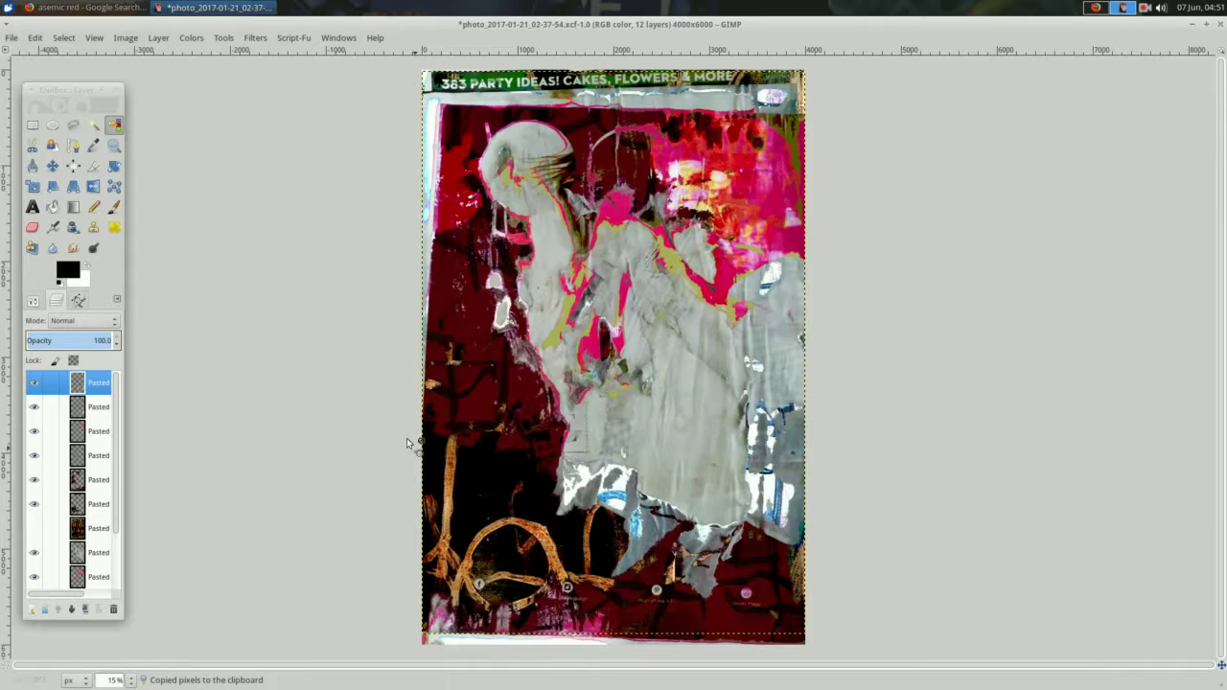
Add the blue drawing as a new layer at 57.4 opacity.
left_click(77, 552, "alt")
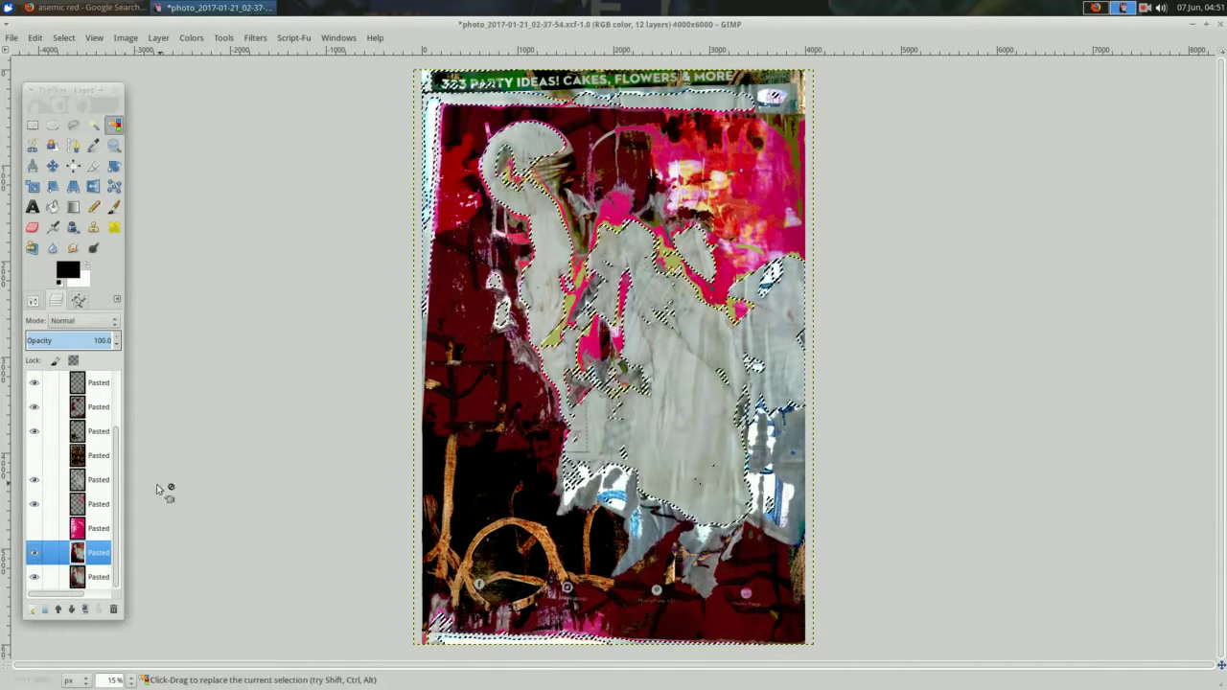
right_click(196, 365)
left_click(334, 512)
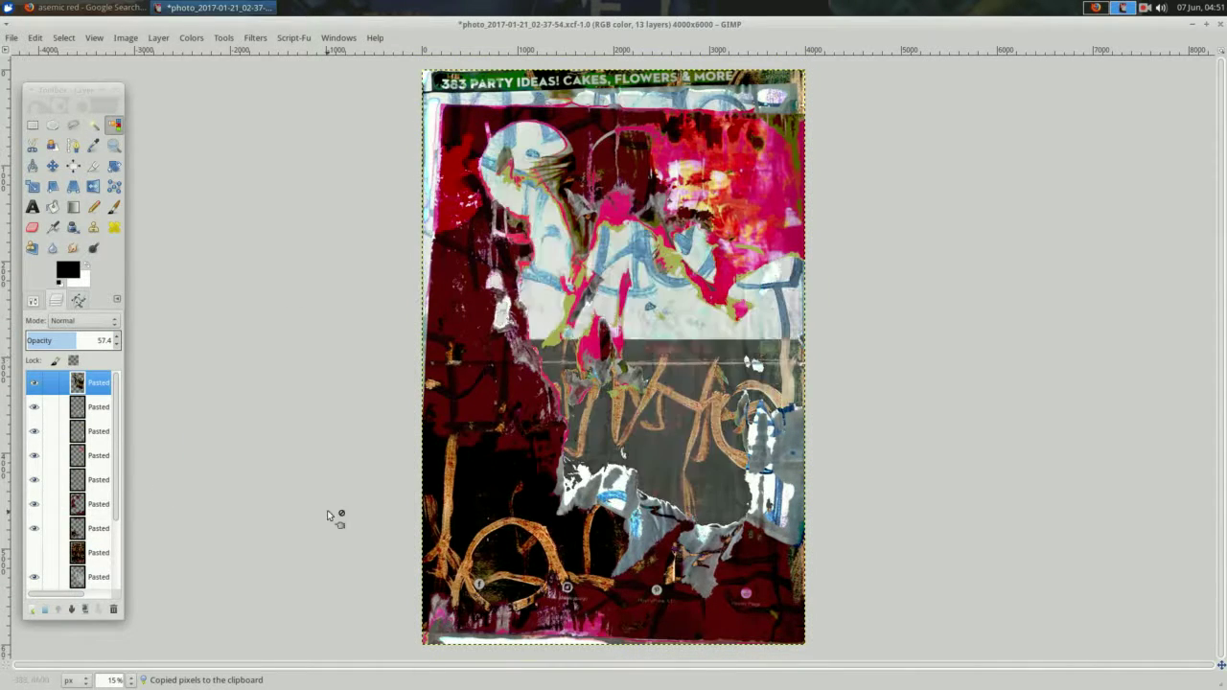
mouse_move(75, 342)
left_mouse_down()
mouse_move(39, 340)
mouse_move(66, 341)
left_mouse_up()
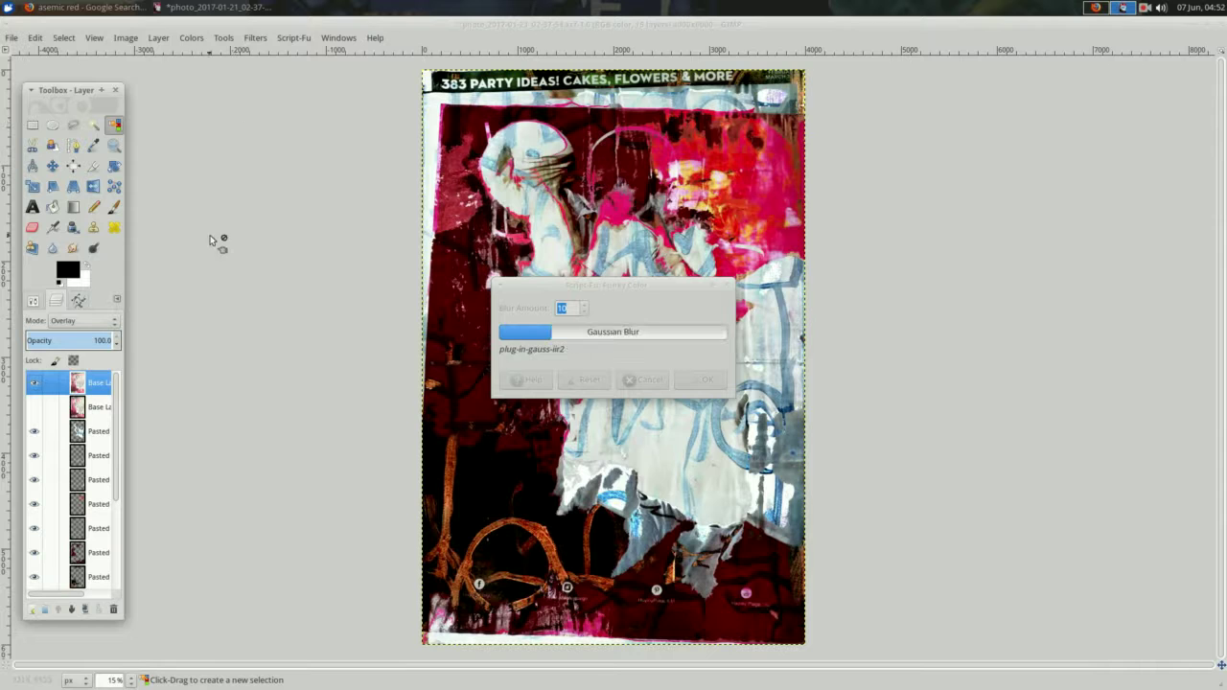
Invert the overlay layer and duplicate it at 30.9 opacity, showing both copies.
right_click(283, 255)
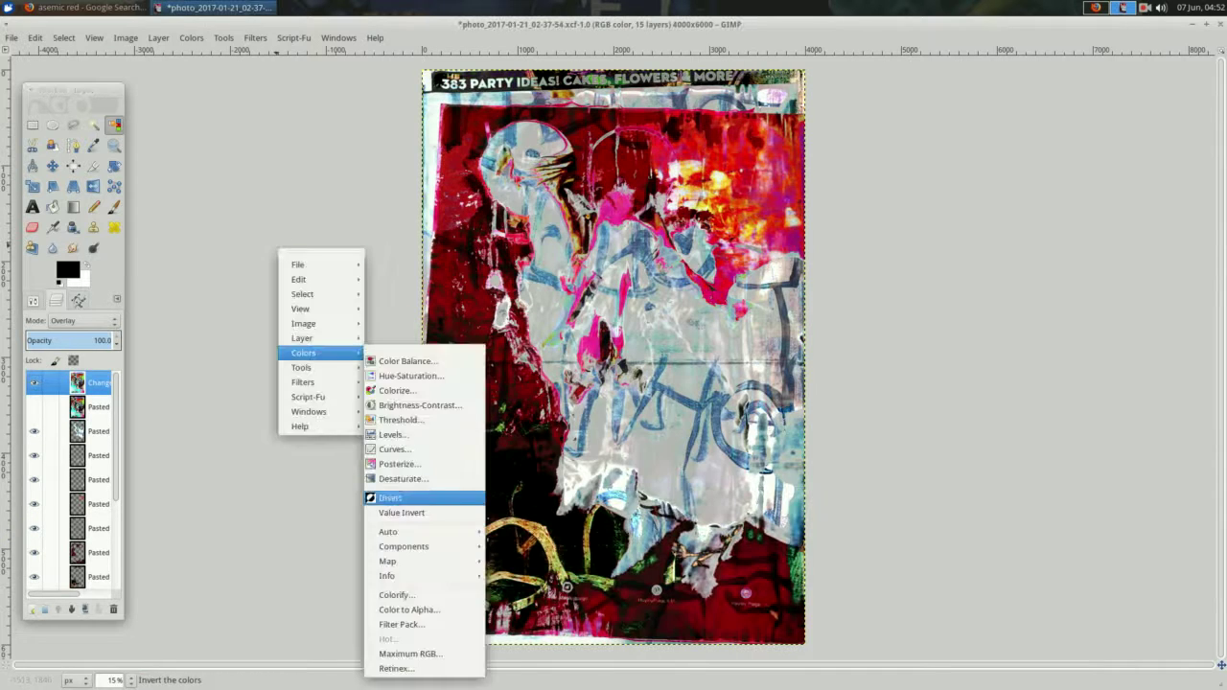
left_click(412, 496)
left_click(85, 609)
left_click(54, 340)
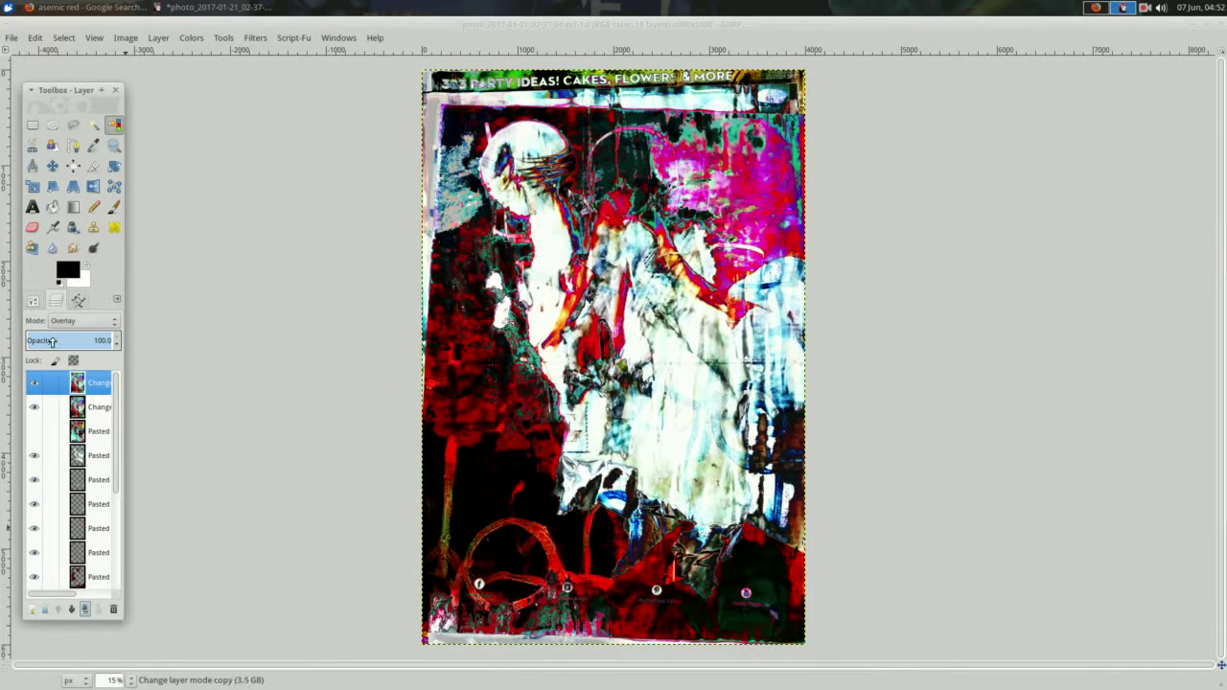
left_click(34, 383)
left_click(34, 407)
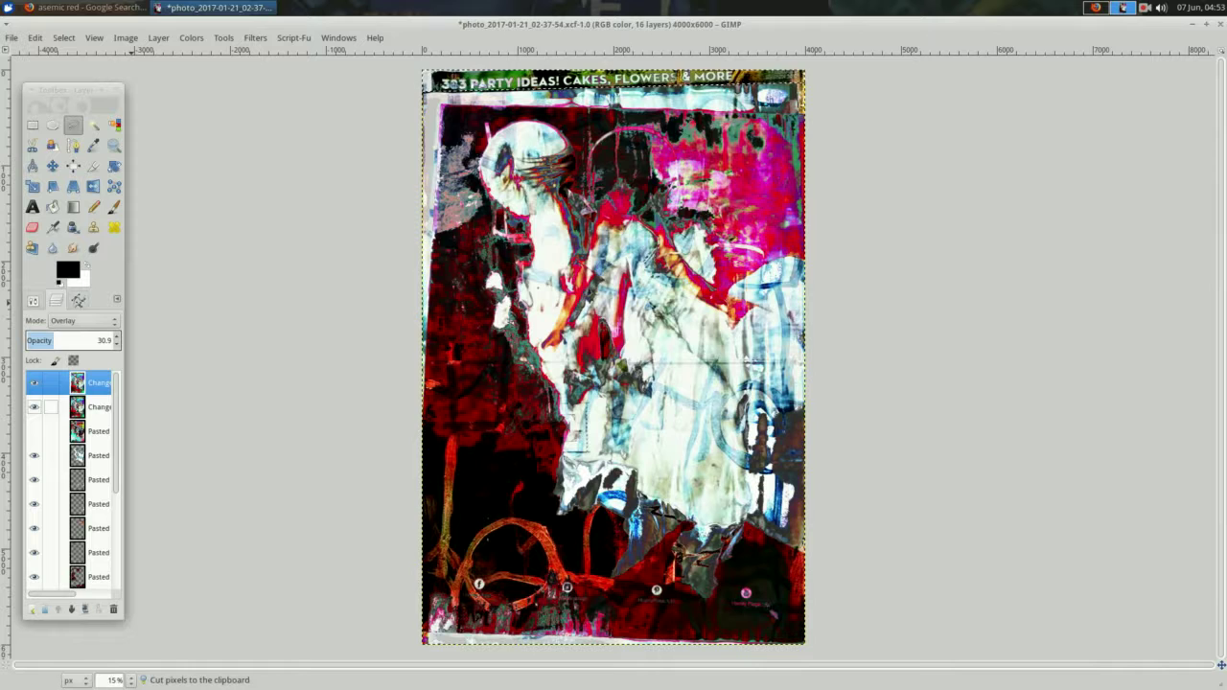
Cut pixels from the fifth texture layer and paste them as a floating layer.
right_click(215, 262)
left_click(96, 480)
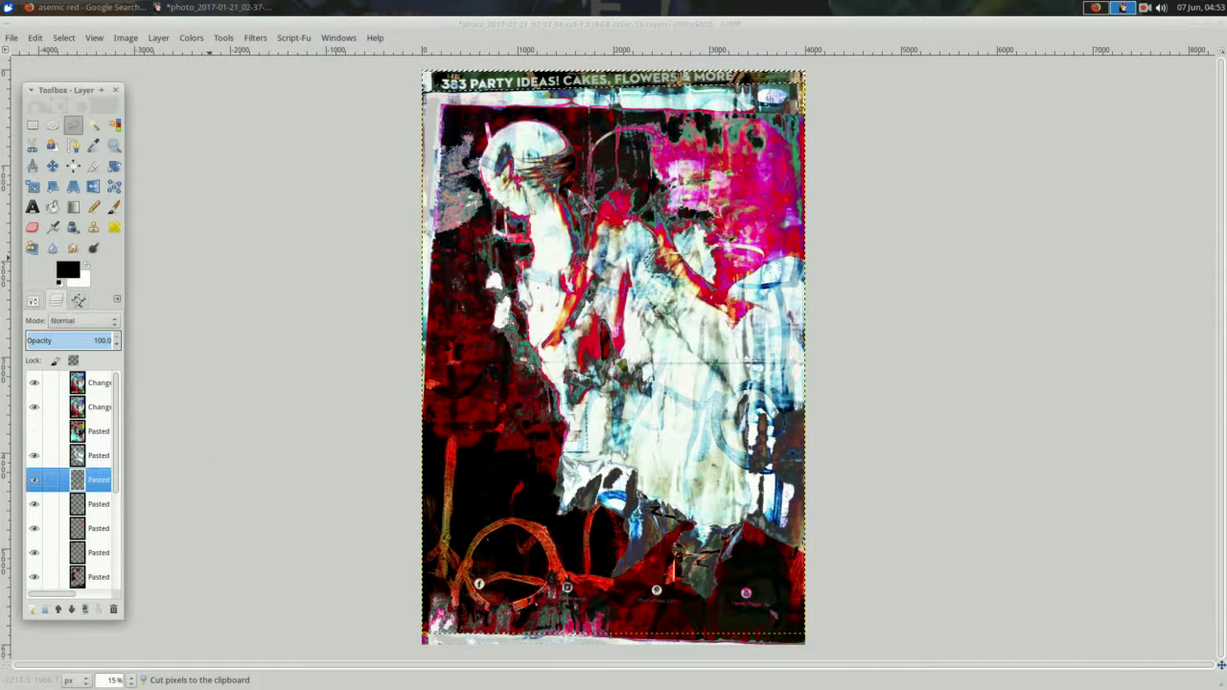
key("ctrl+c")
key("ctrl+v")
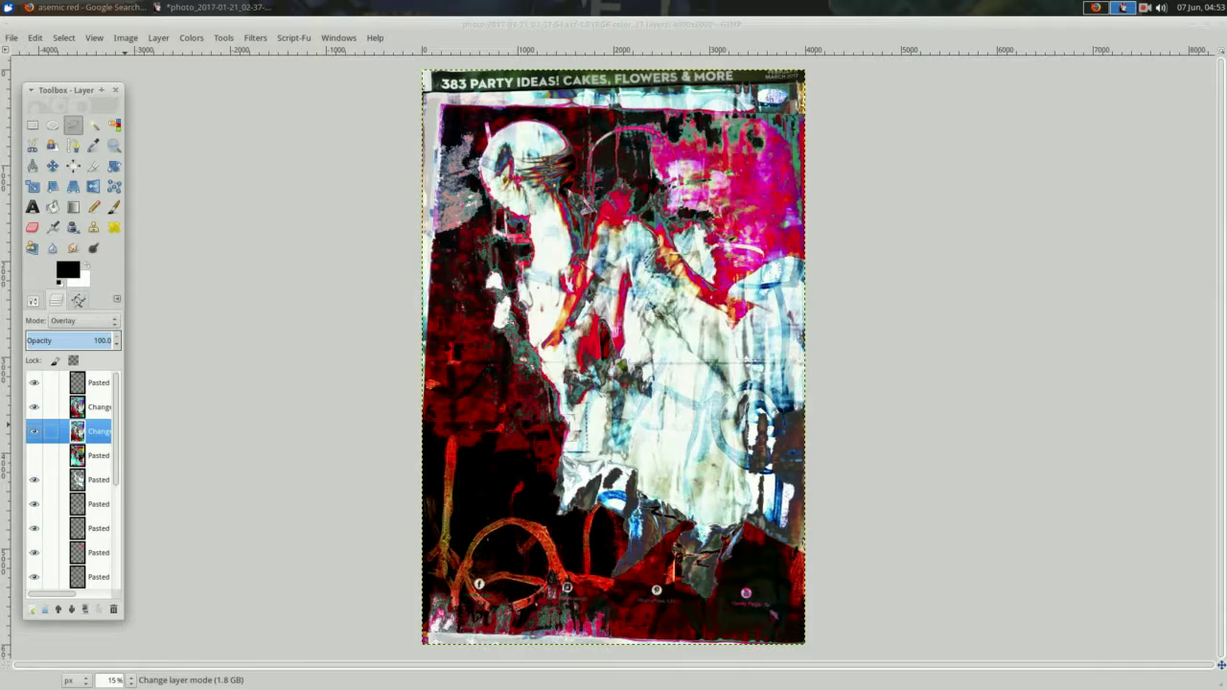
Browse the asemic red image results and preview the red circle painting.
key("alt+Tab")
scroll(391, 163, "up", 5)
scroll(391, 163, "down", 2)
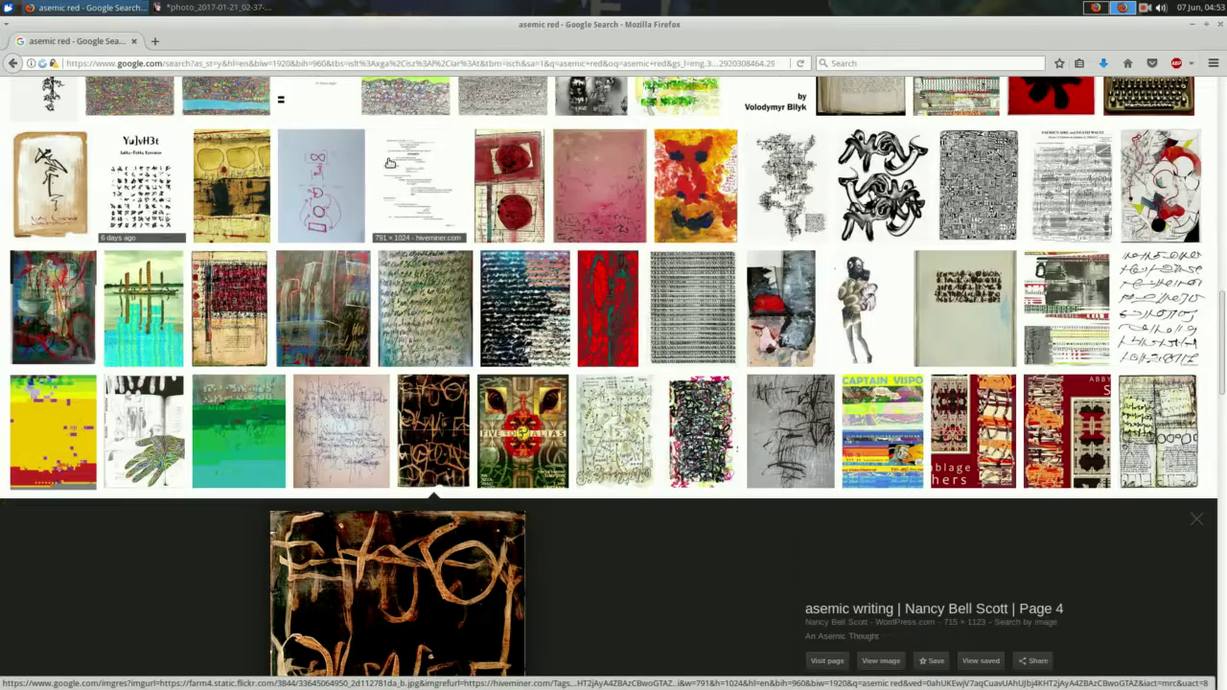
left_click(53, 307)
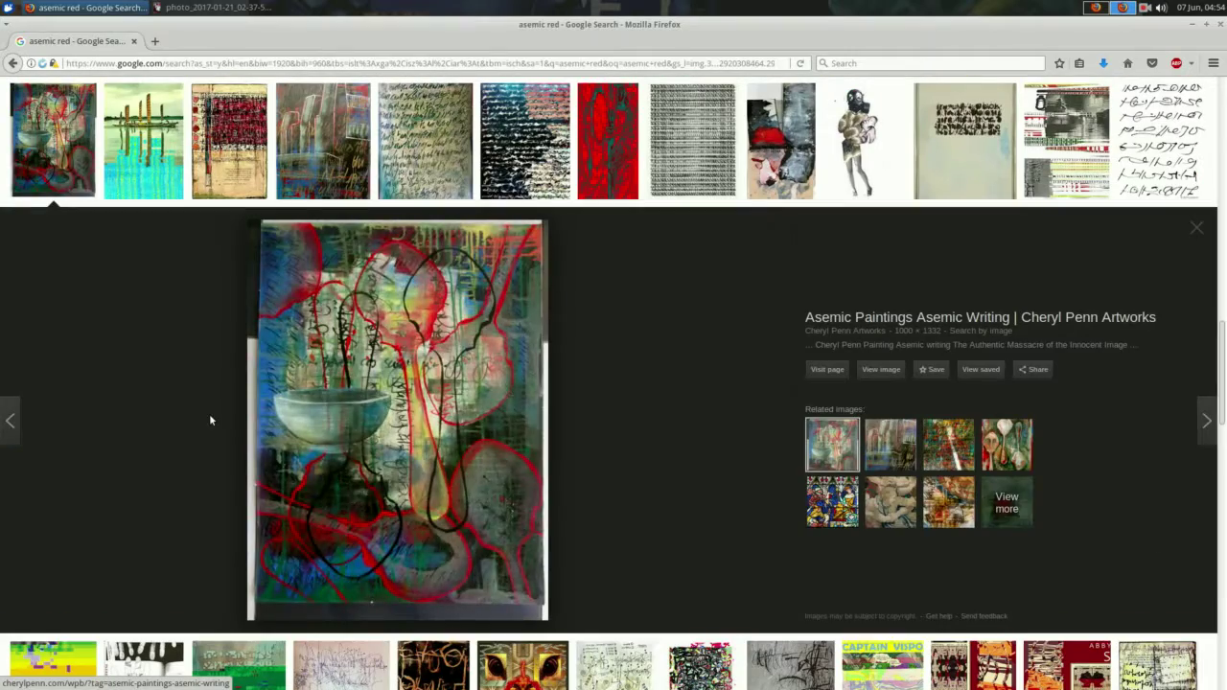
scroll(221, 407, "up", 5)
scroll(221, 408, "up", 3)
scroll(239, 403, "up", 3)
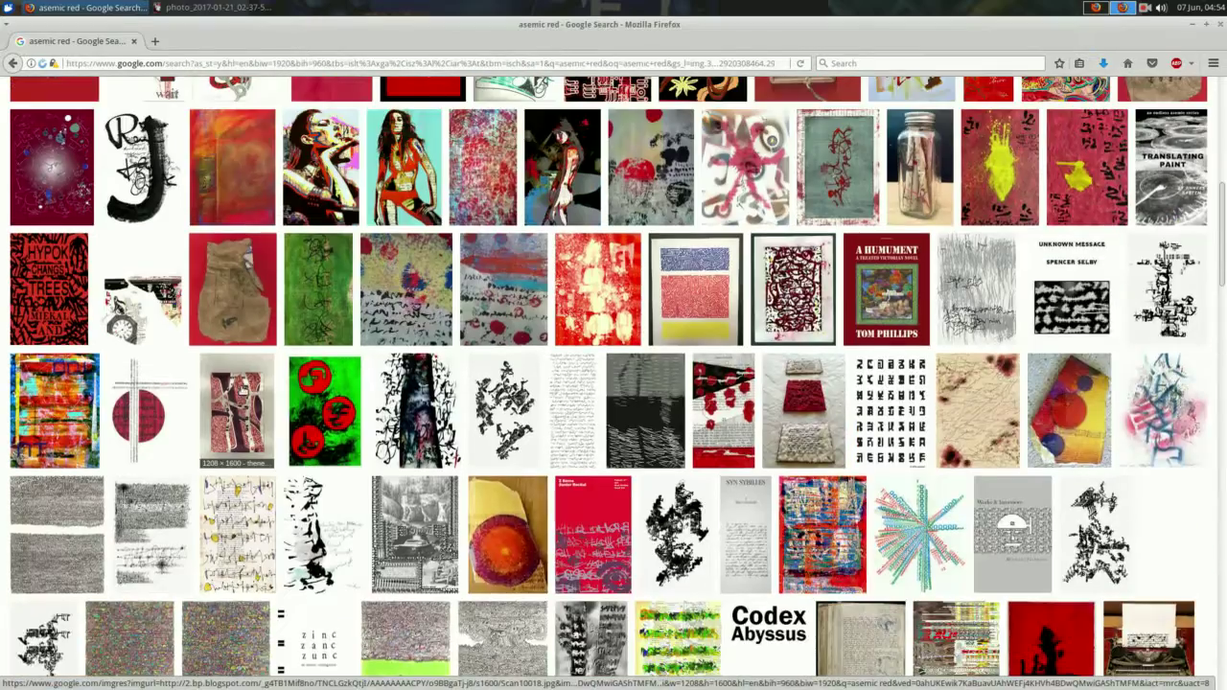
scroll(239, 402, "up", 1)
scroll(240, 402, "up", 5)
scroll(281, 357, "up", 3)
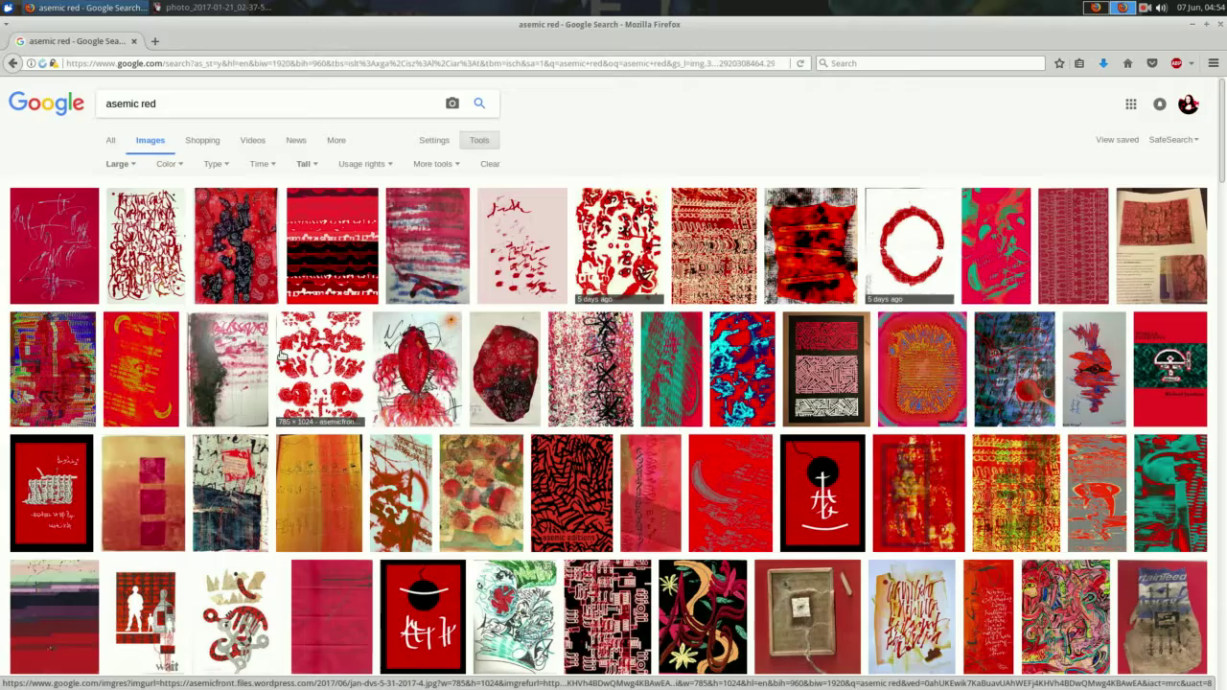
left_click(899, 260)
Save the red circle image to Downloads and open it in GIMP.
right_click(422, 427)
left_click(451, 589)
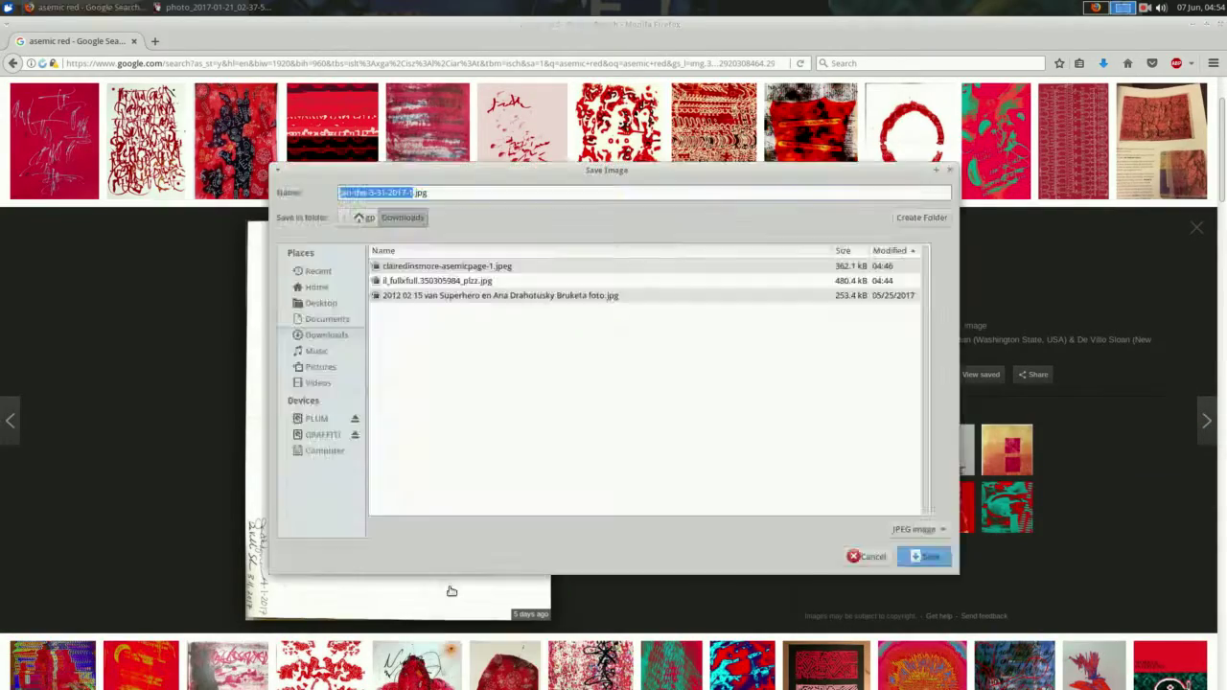
key("Return")
left_click(211, 6)
right_click(283, 177)
left_click(317, 183)
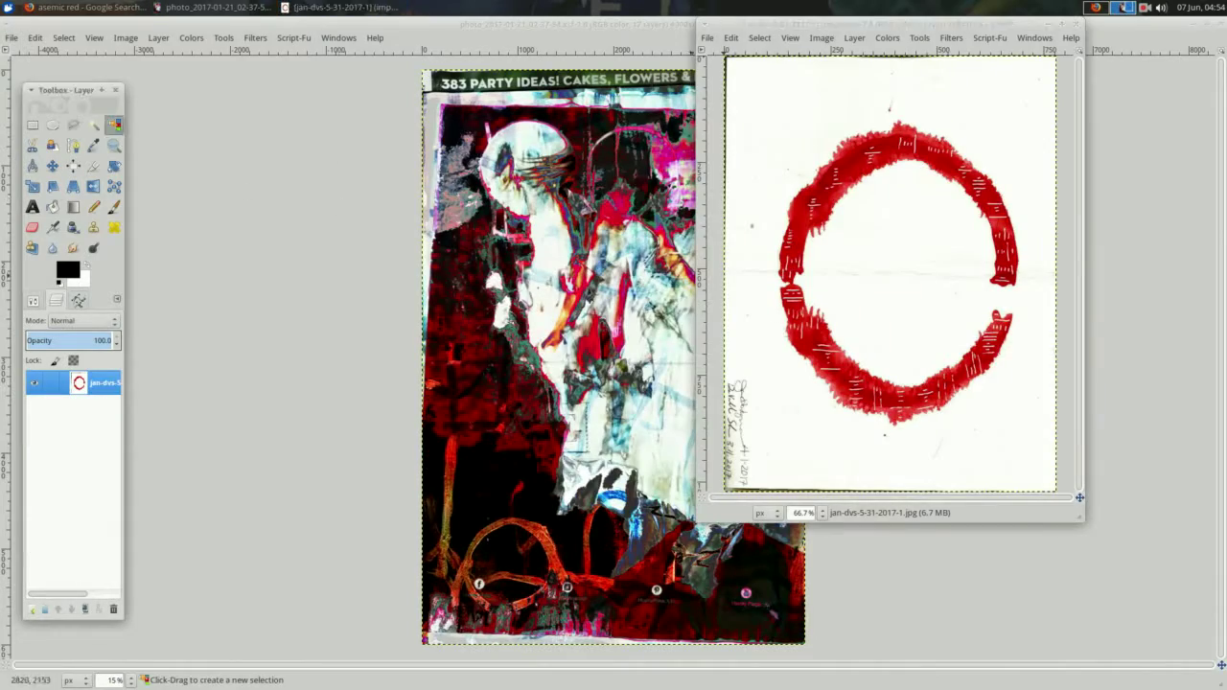
Select the red ring by colour at threshold 50.6, cut it, and close its image.
key("shift+o")
left_click_drag(42, 419, 58, 419)
left_click(997, 230)
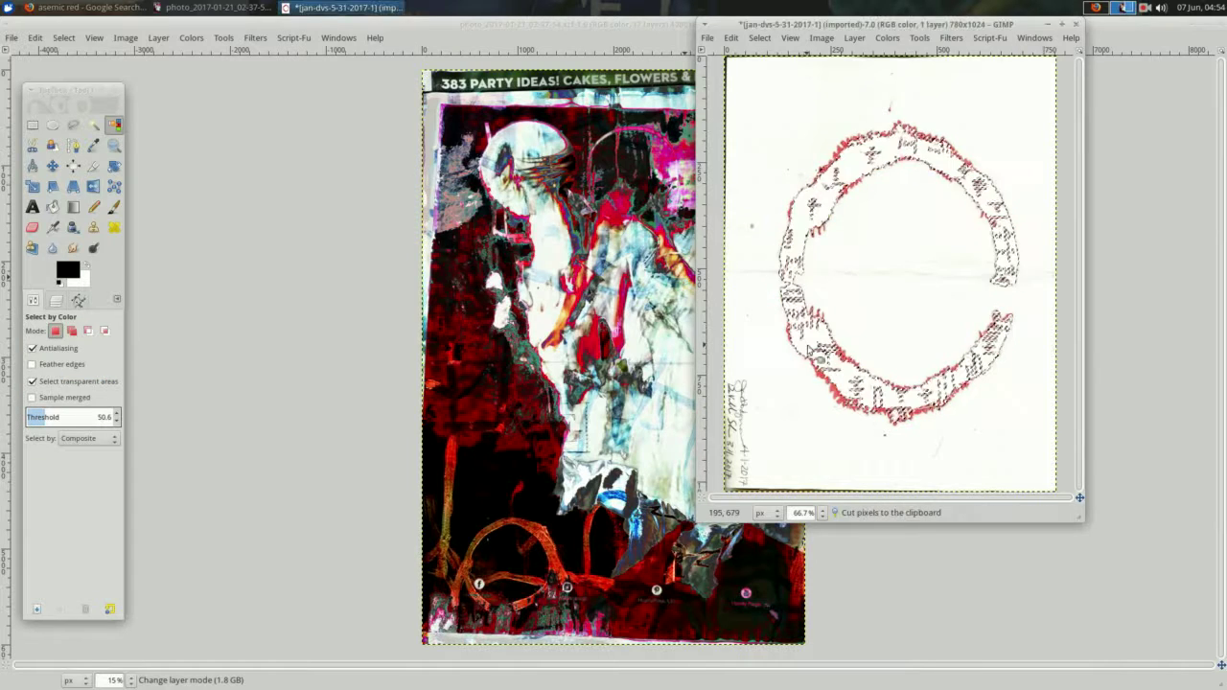
key("ctrl+w")
key("ctrl+d")
Paste the ring into the collage, move it to the lower left, and invert it to cyan.
key("ctrl+l")
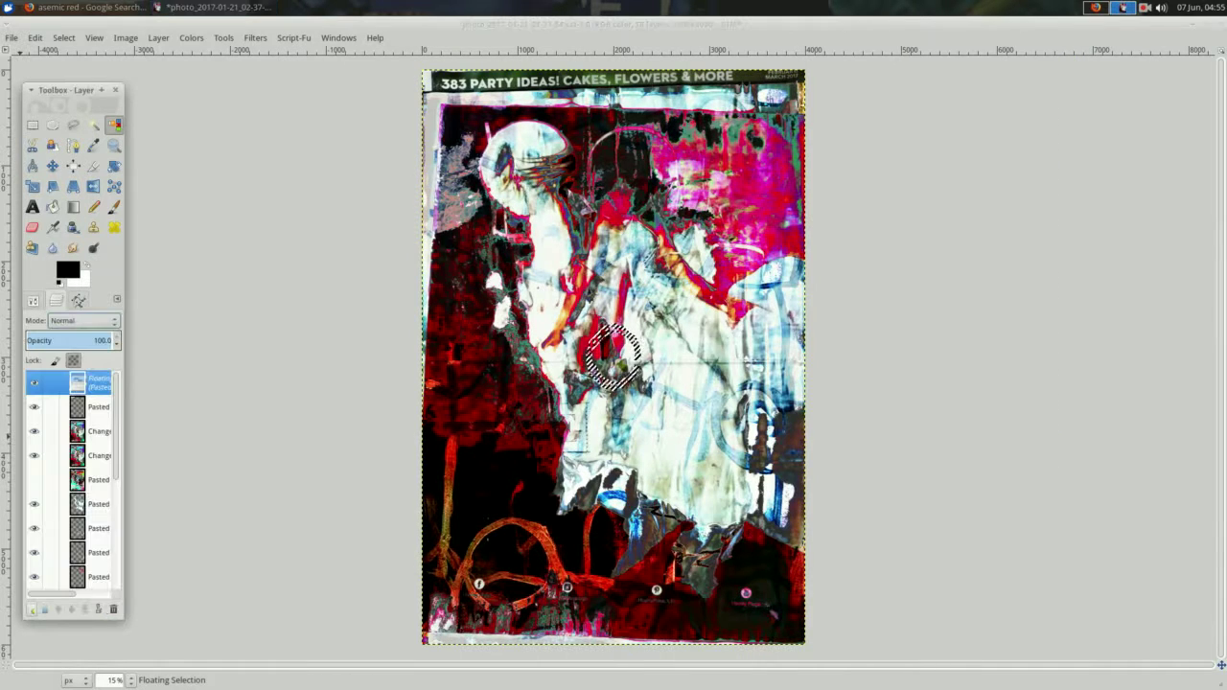
key("m")
left_click_drag(614, 352, 501, 474)
right_click(266, 365)
left_click(451, 508)
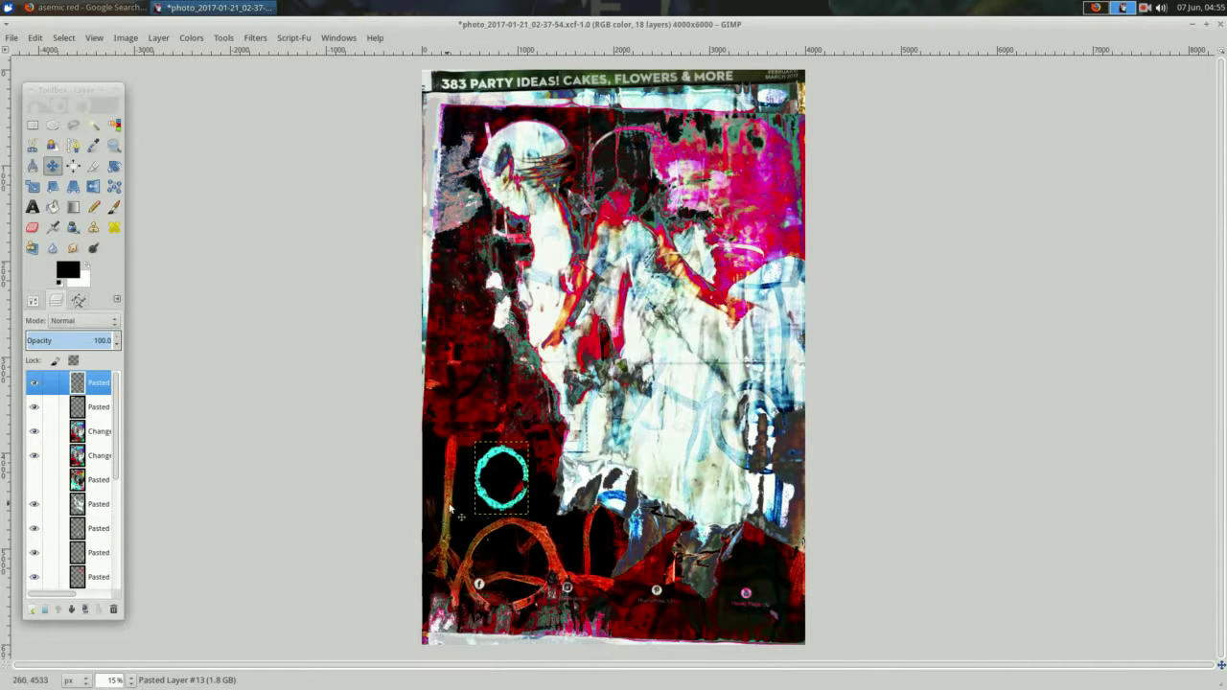
Adjust the green channel curves on the lower layer and save the collage.
left_click(96, 480)
left_click(35, 479)
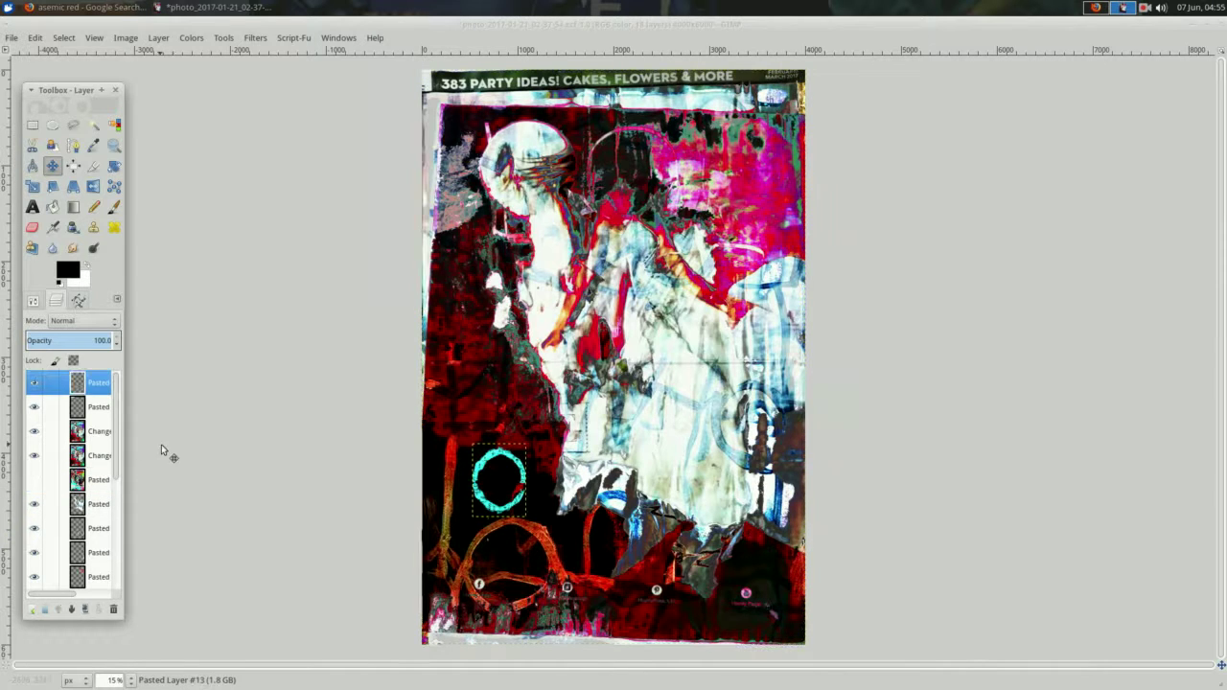
left_click(139, 93)
left_click(131, 125)
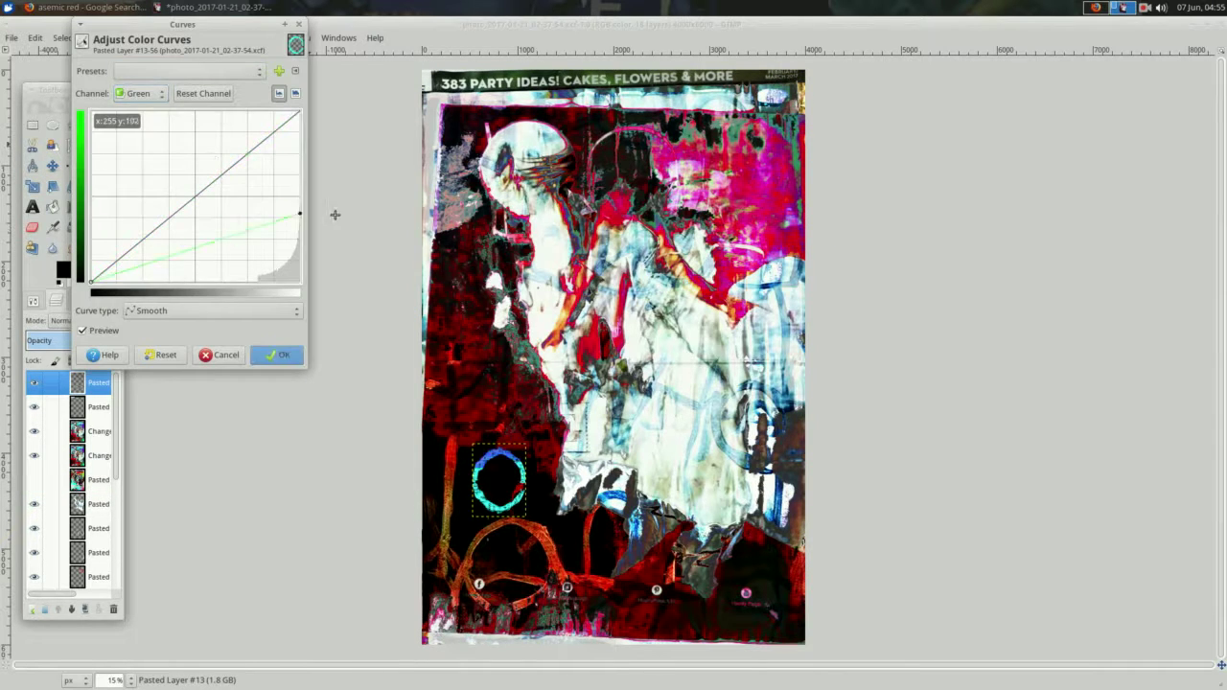
left_click(277, 355)
left_click(94, 453)
key("ctrl+s")
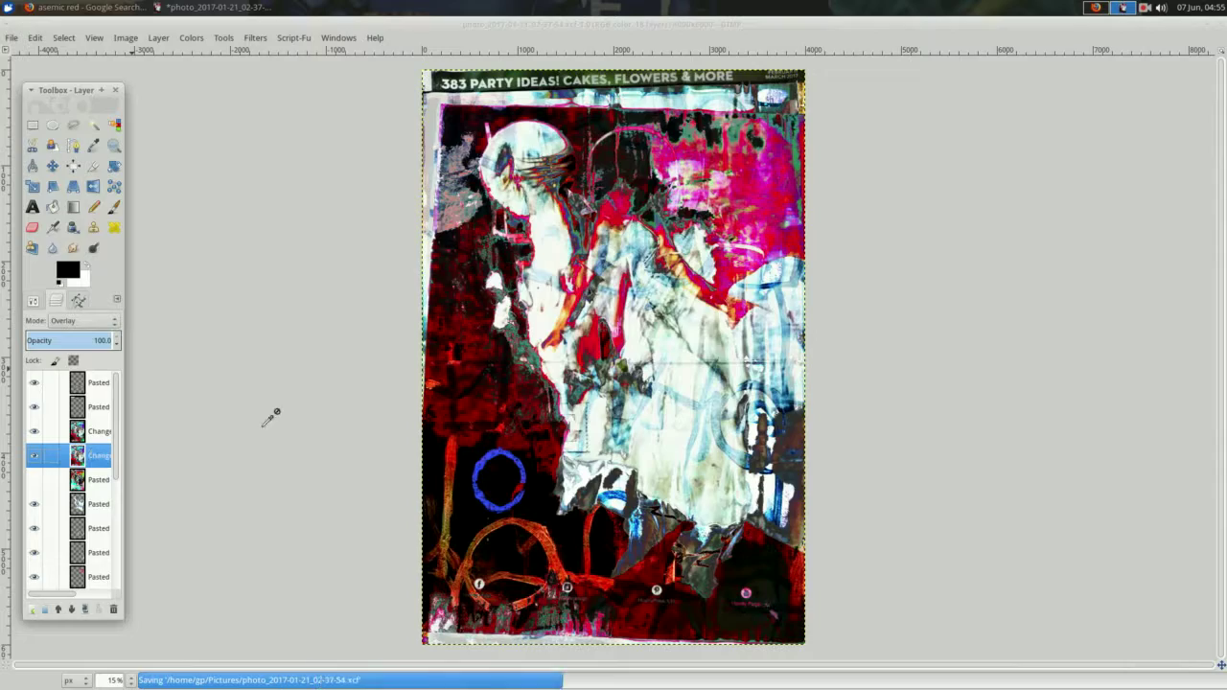
In the image results, preview the blue and red asemic collage and save it.
key("alt+Tab")
scroll(383, 288, "down", 5)
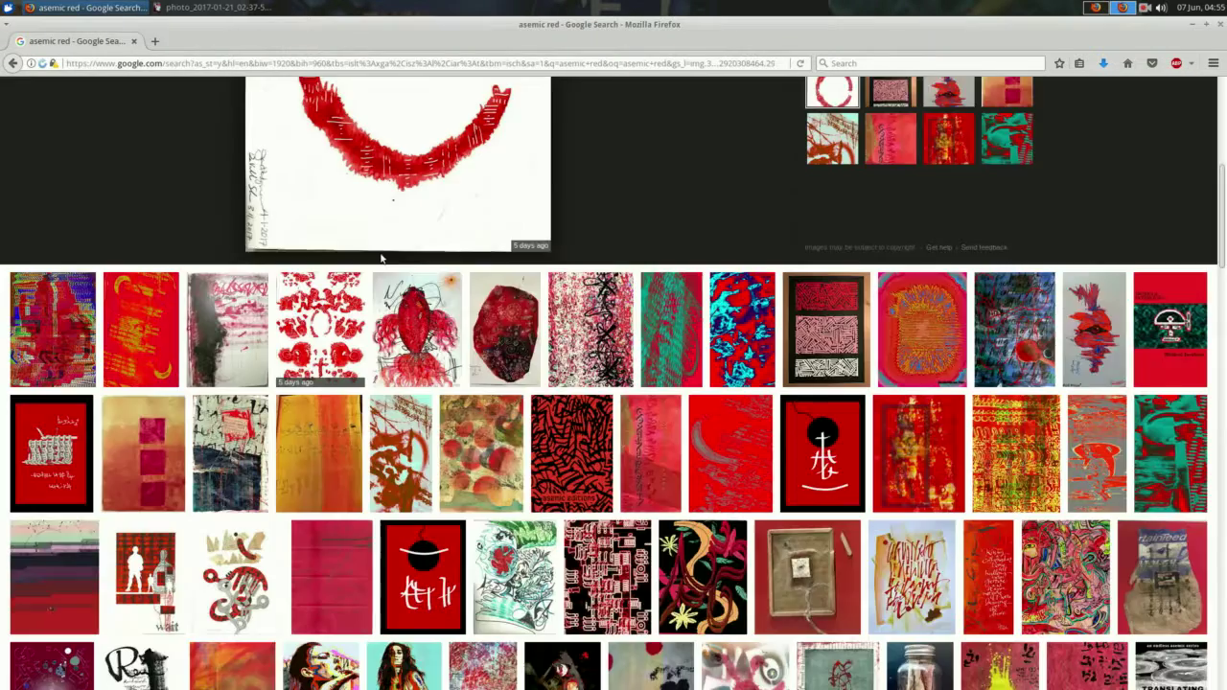
scroll(384, 287, "down", 1)
scroll(240, 287, "down", 3)
left_click(143, 240)
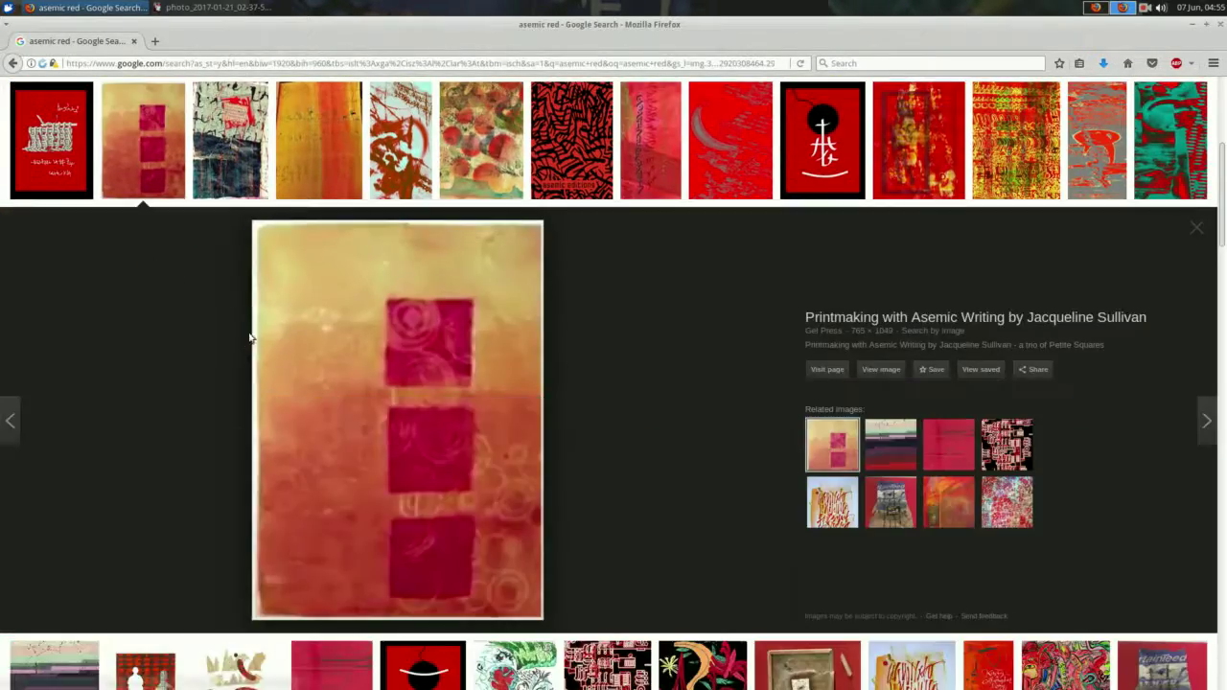
left_click(243, 279)
right_click(328, 347)
left_click(413, 438)
Open the downloaded blue-and-red asemic collage in GIMP from recent files.
key("alt+Tab")
right_click(287, 232)
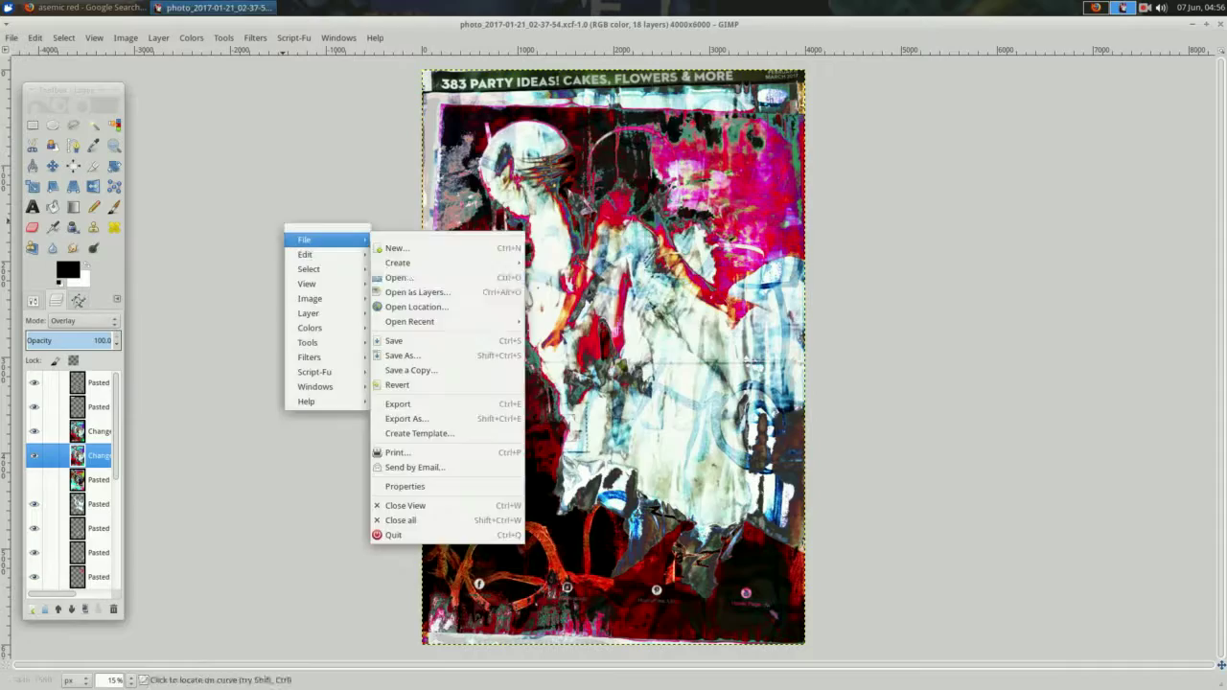
left_click(412, 277)
left_click(243, 219)
double_click(365, 198)
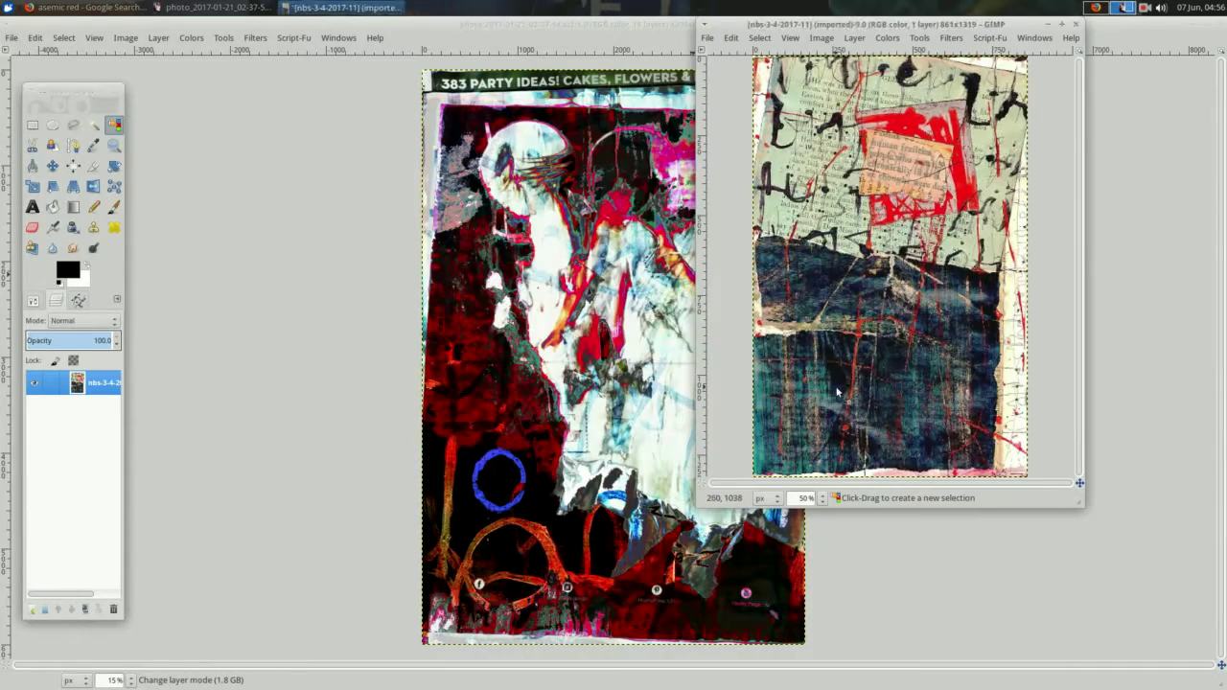
Copy the whole collage image, close it unsaved, and paste it as a new layer in the poster.
key("ctrl+a")
key("ctrl+c")
key("ctrl+w")
left_click(811, 332)
key("ctrl+v")
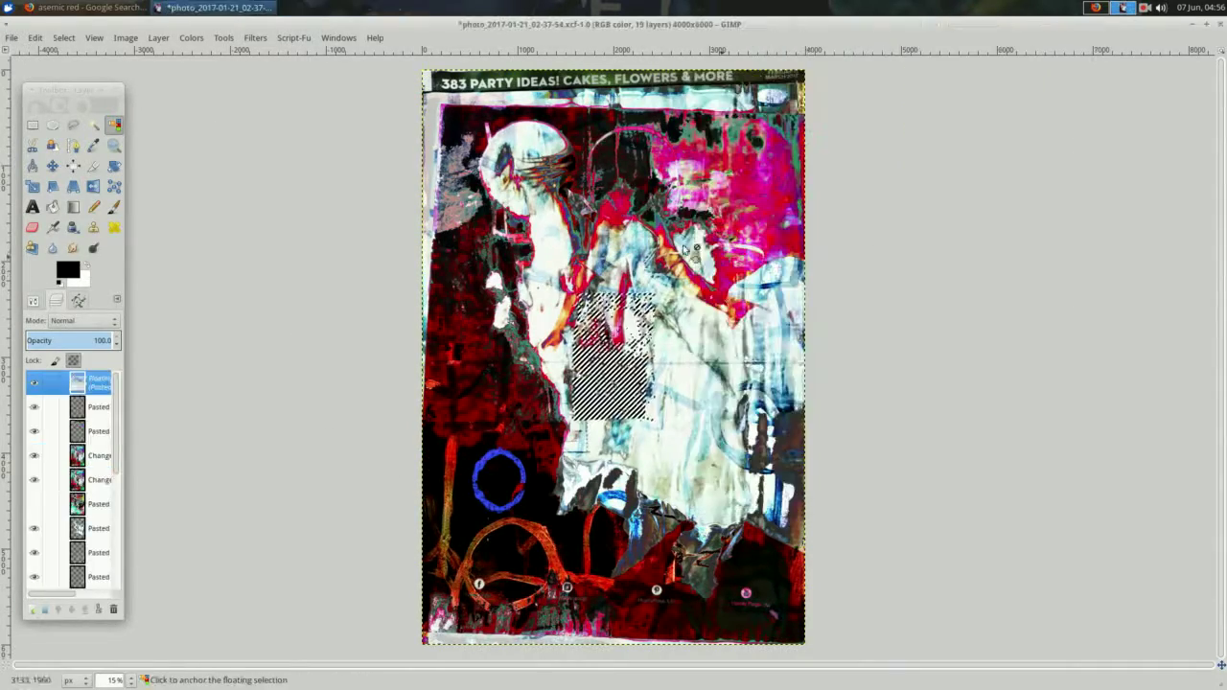
left_click(32, 609)
Scale the texture layer, lower it in the layer stack, and save the XCF.
left_click(585, 404)
key("Return")
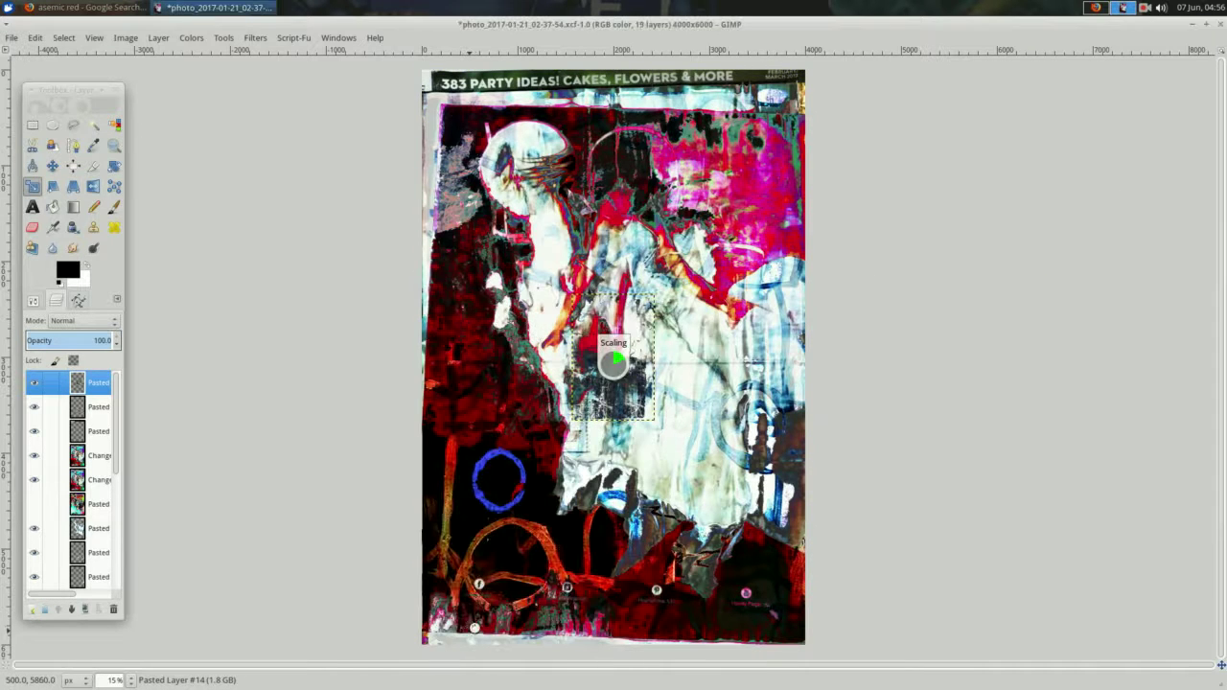
key("shift+Page_Down")
key("shift+Page_Down")
key("shift+Page_Down")
key("shift+Page_Down")
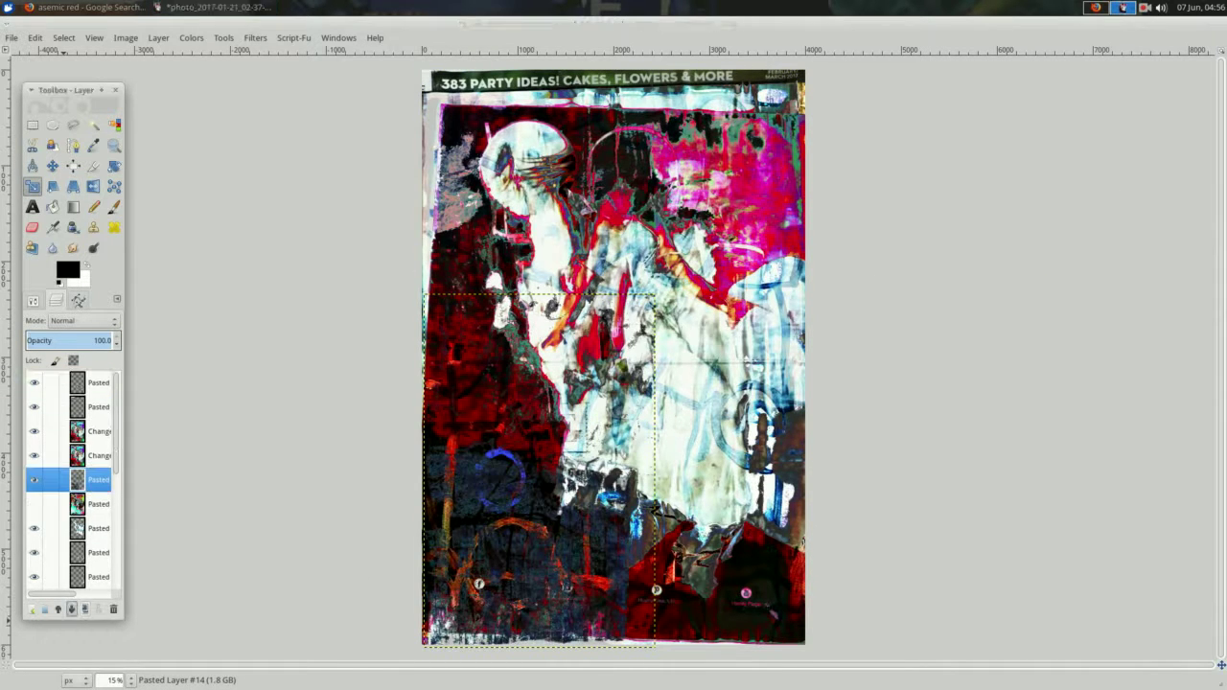
right_click(238, 349)
key("Escape")
left_click(43, 505)
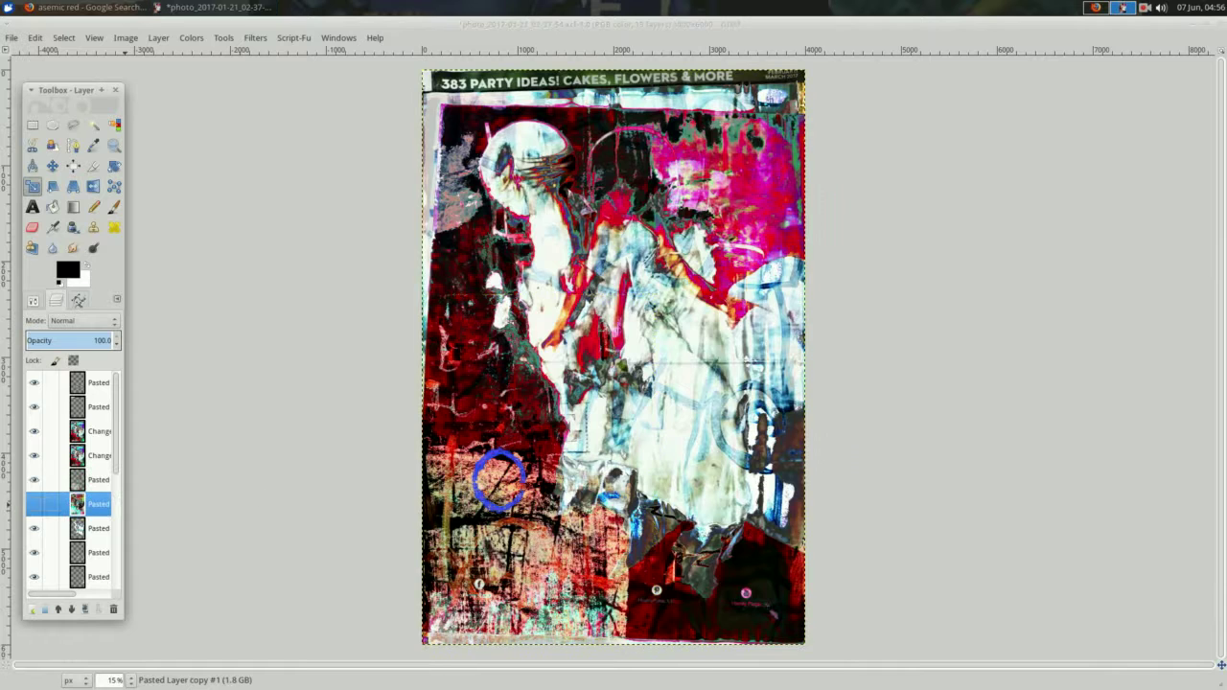
key("Up")
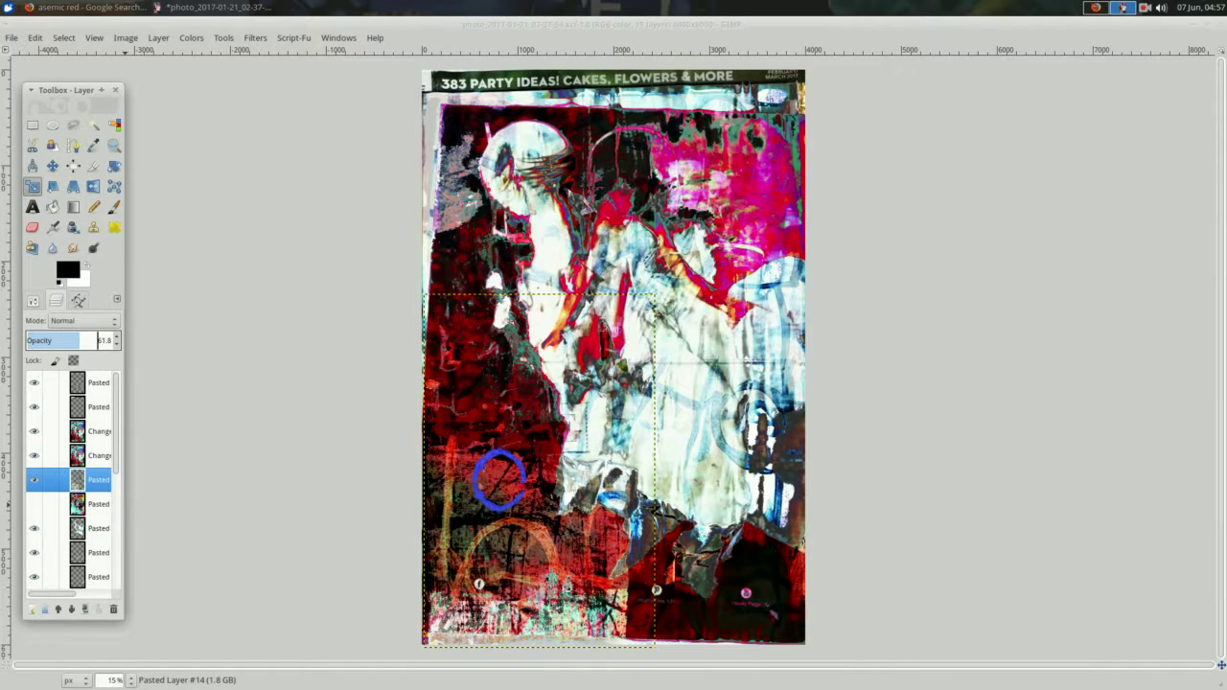
left_click(101, 505)
key("ctrl+s")
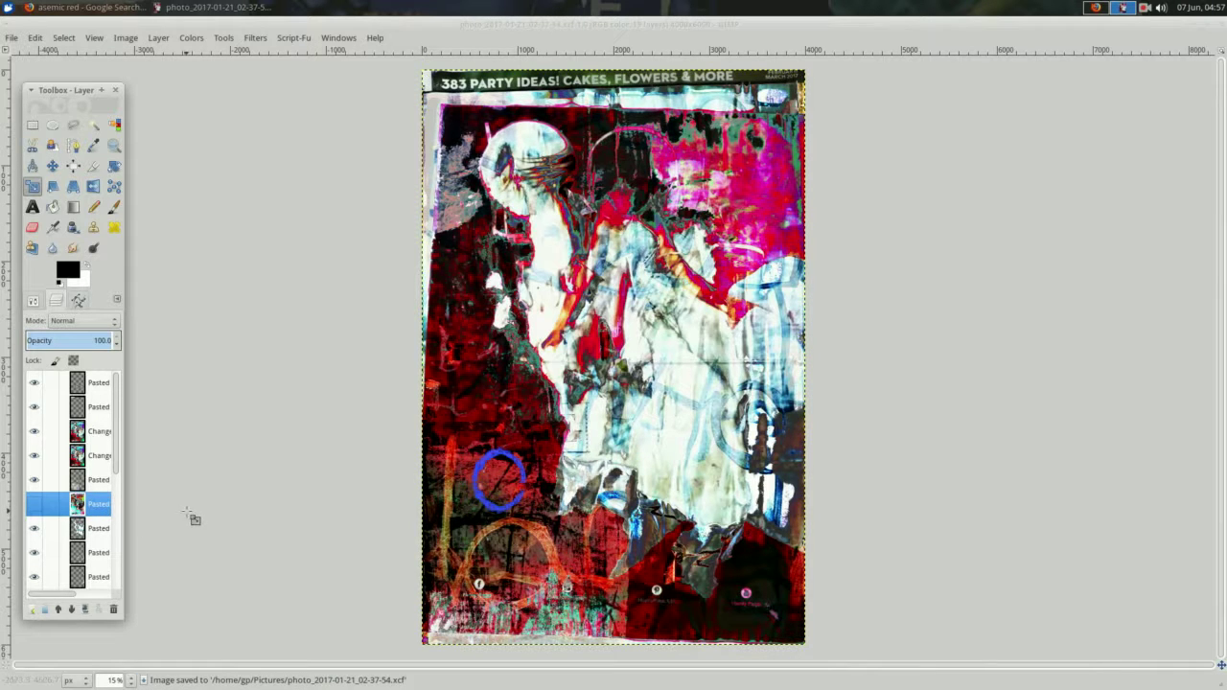
key("alt+Tab")
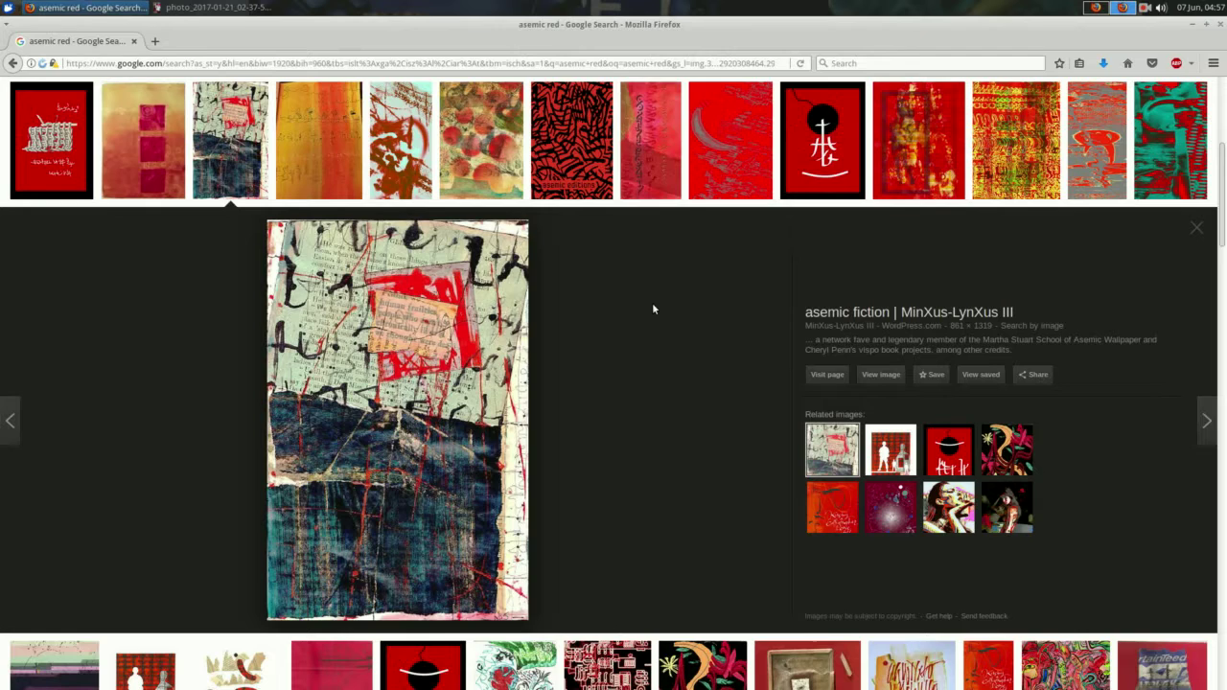
Scroll the asemic red results and bring up the save options for the yellow figure artwork.
scroll(653, 308, "down", 5)
scroll(264, 303, "down", 1)
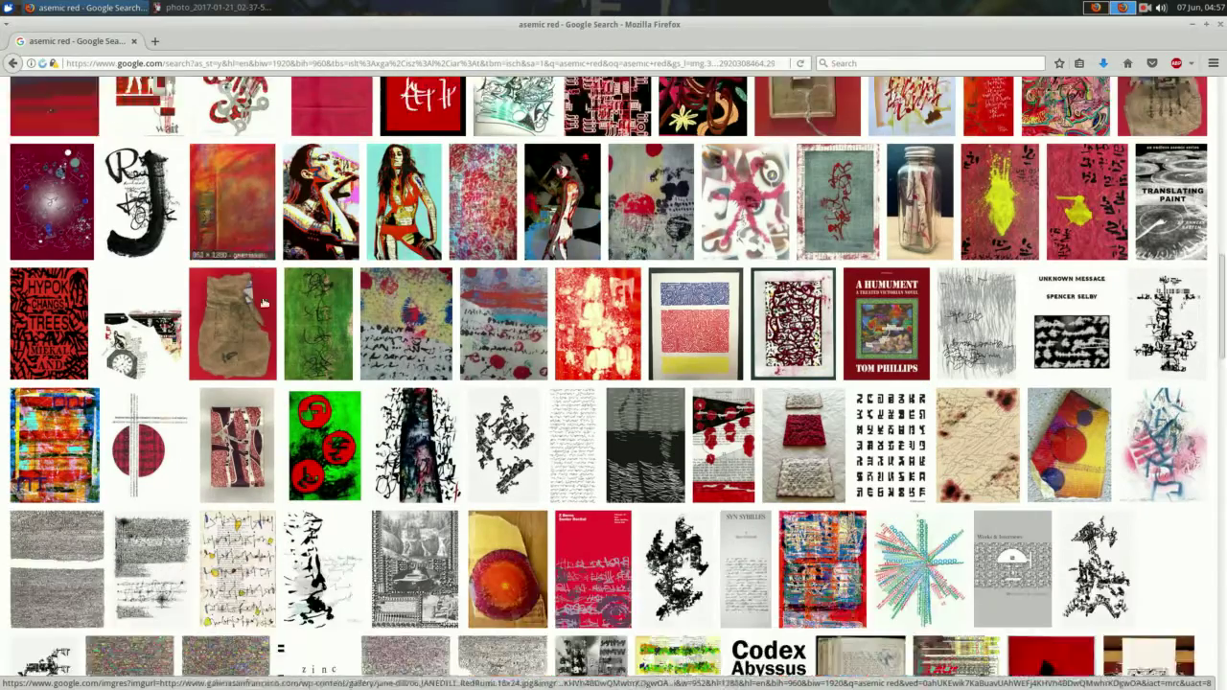
scroll(265, 303, "down", 3)
scroll(265, 303, "down", 4)
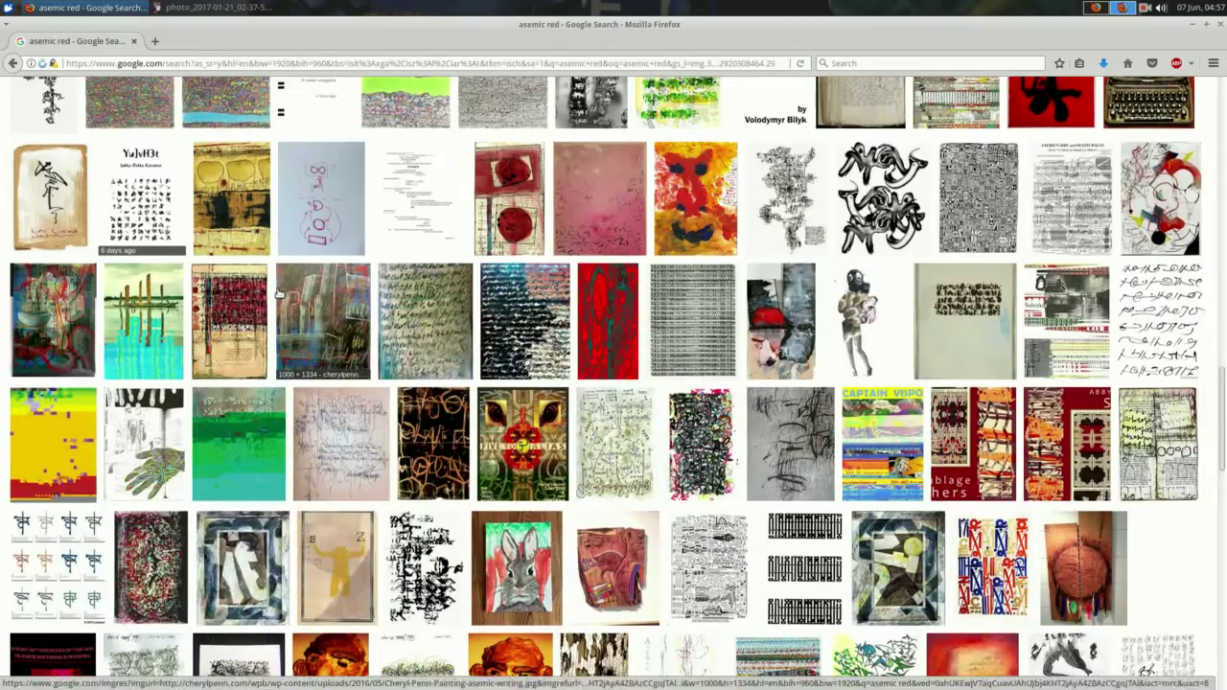
scroll(278, 295, "down", 2)
scroll(278, 294, "down", 2)
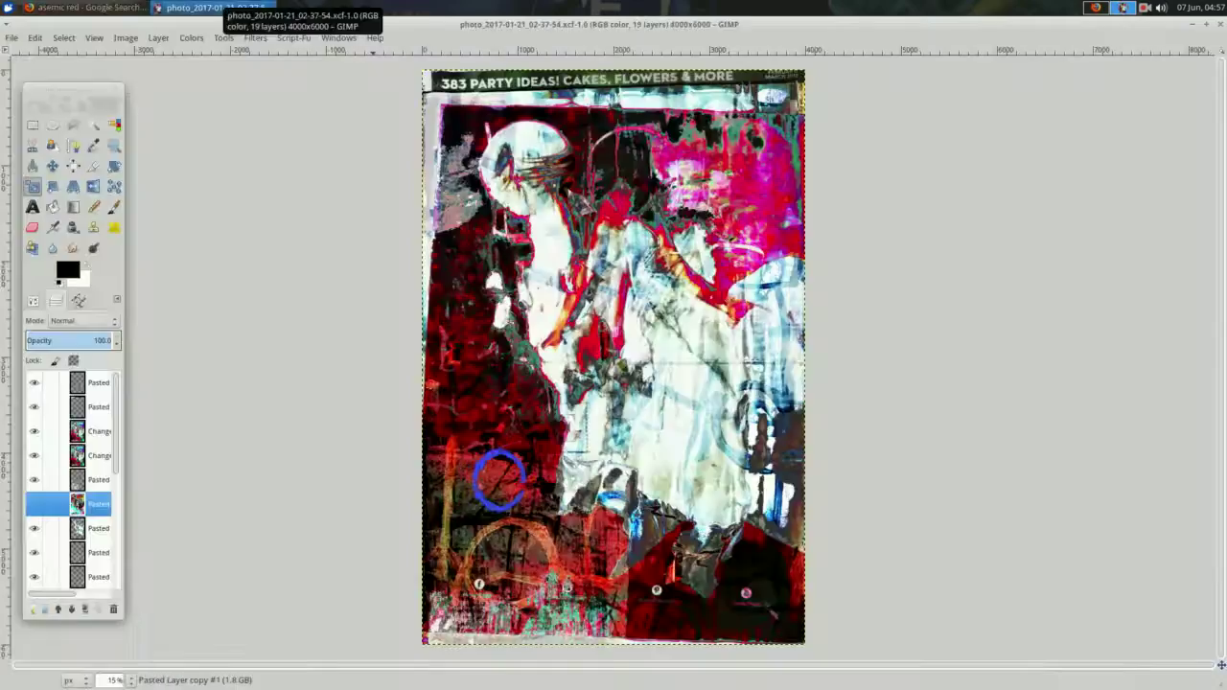
left_click(213, 8)
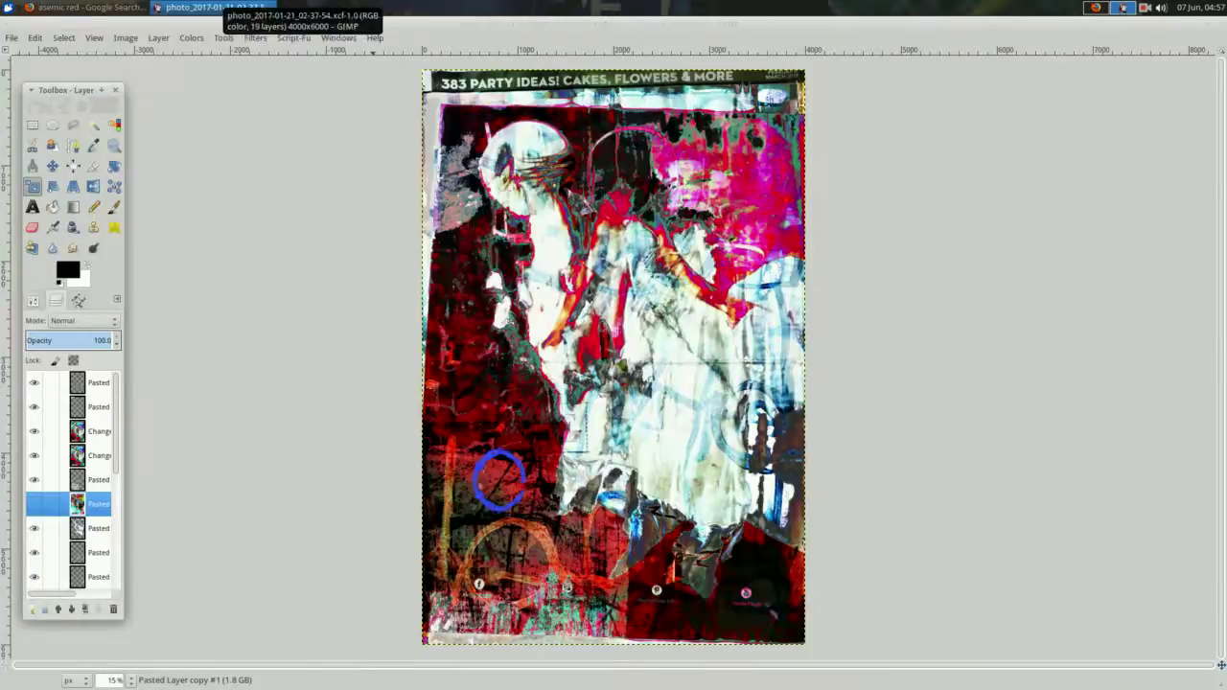
left_click(86, 8)
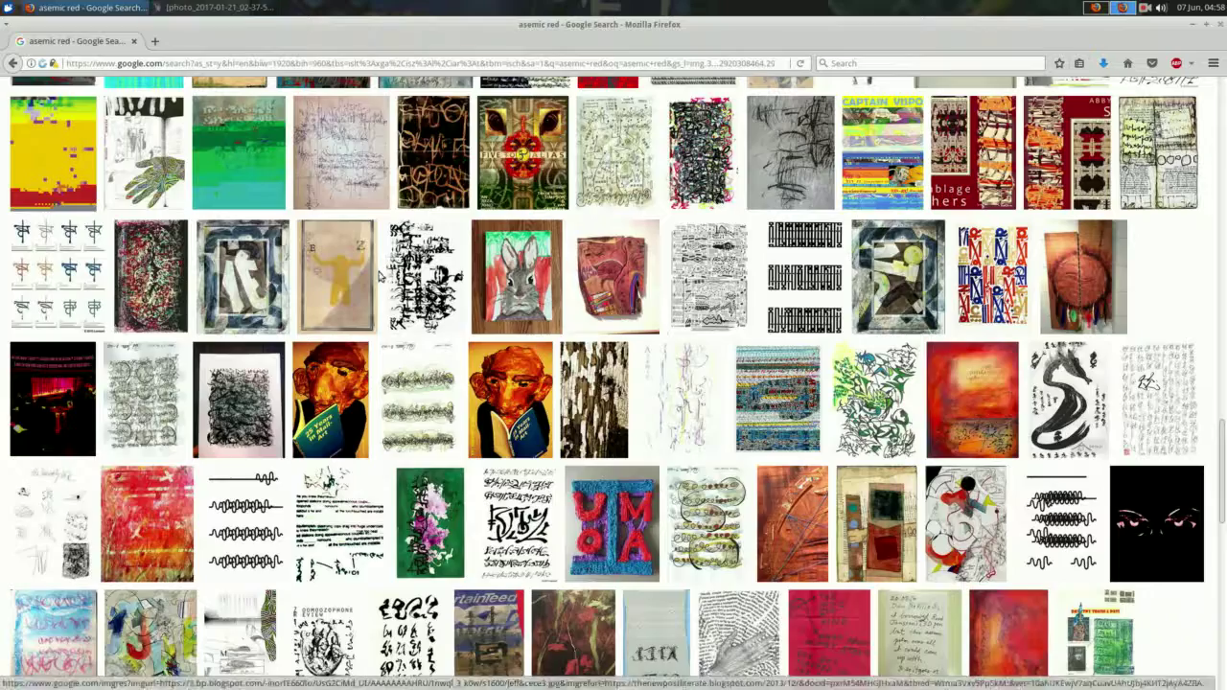
left_click(336, 268)
right_click(365, 399)
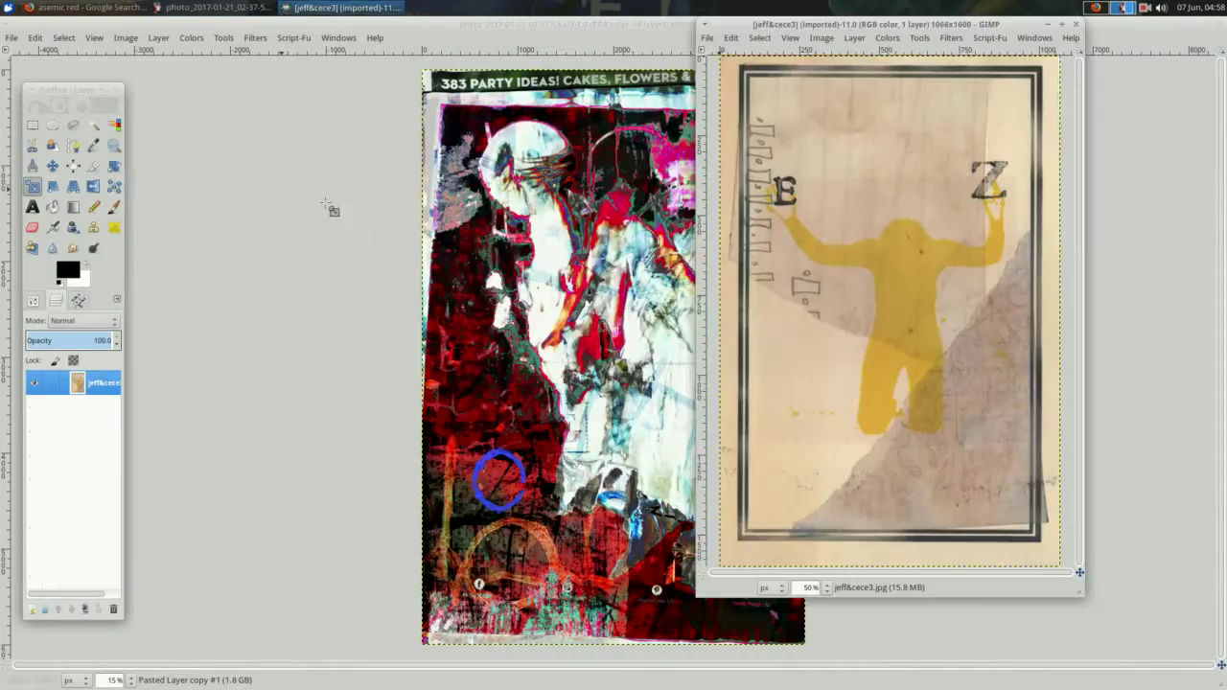
Select the yellow figure by colour, cut it, and paste it as its own layer.
left_click_drag(832, 20, 366, 65)
left_click(114, 124)
left_click(458, 365)
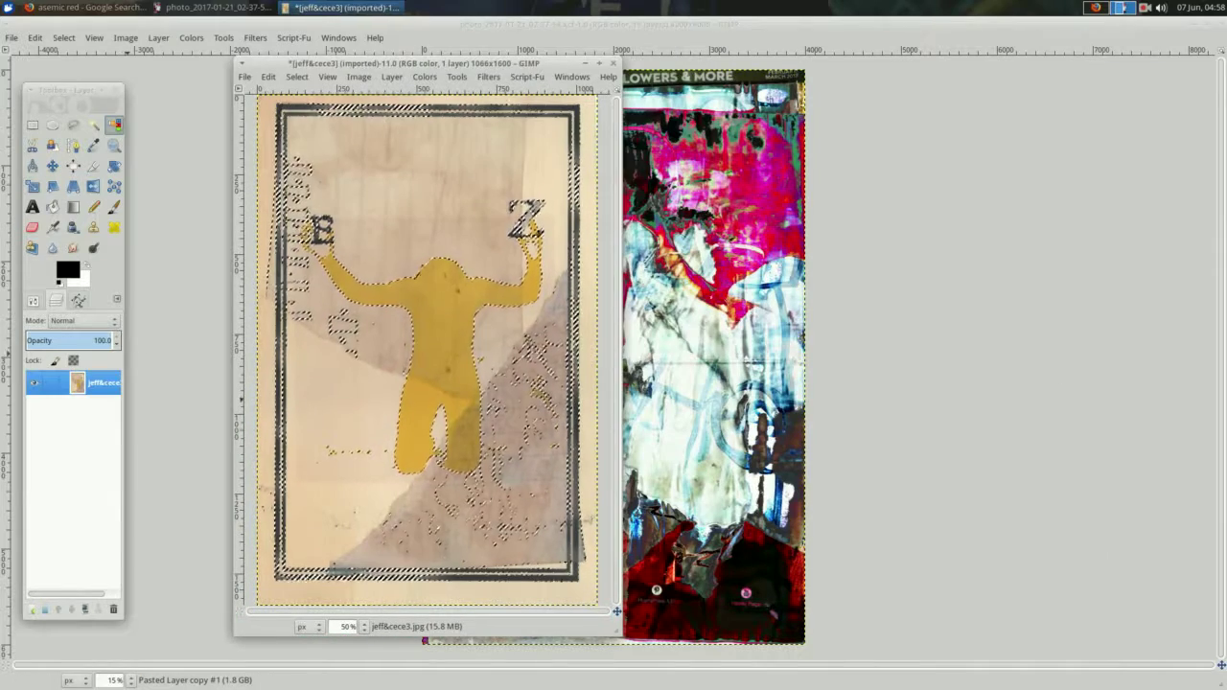
key("ctrl+x")
key("ctrl+v")
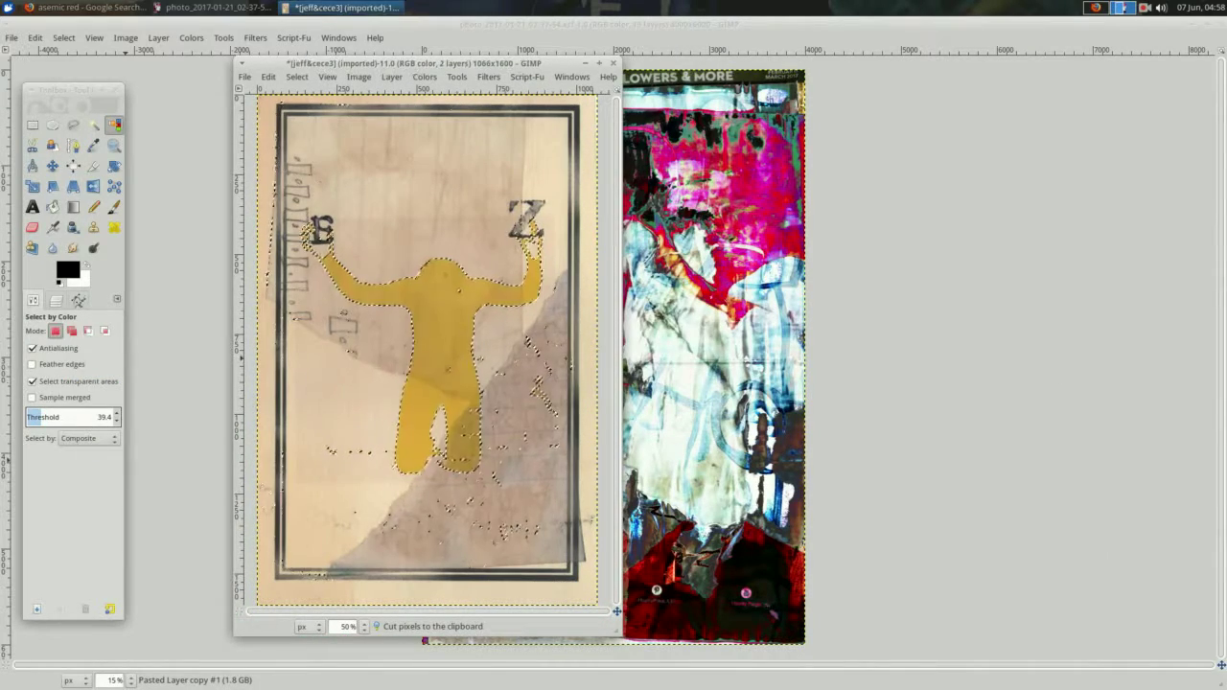
key("ctrl+l")
Duplicate then delete the figure layer, and close the artwork without saving.
key("shift+ctrl+n")
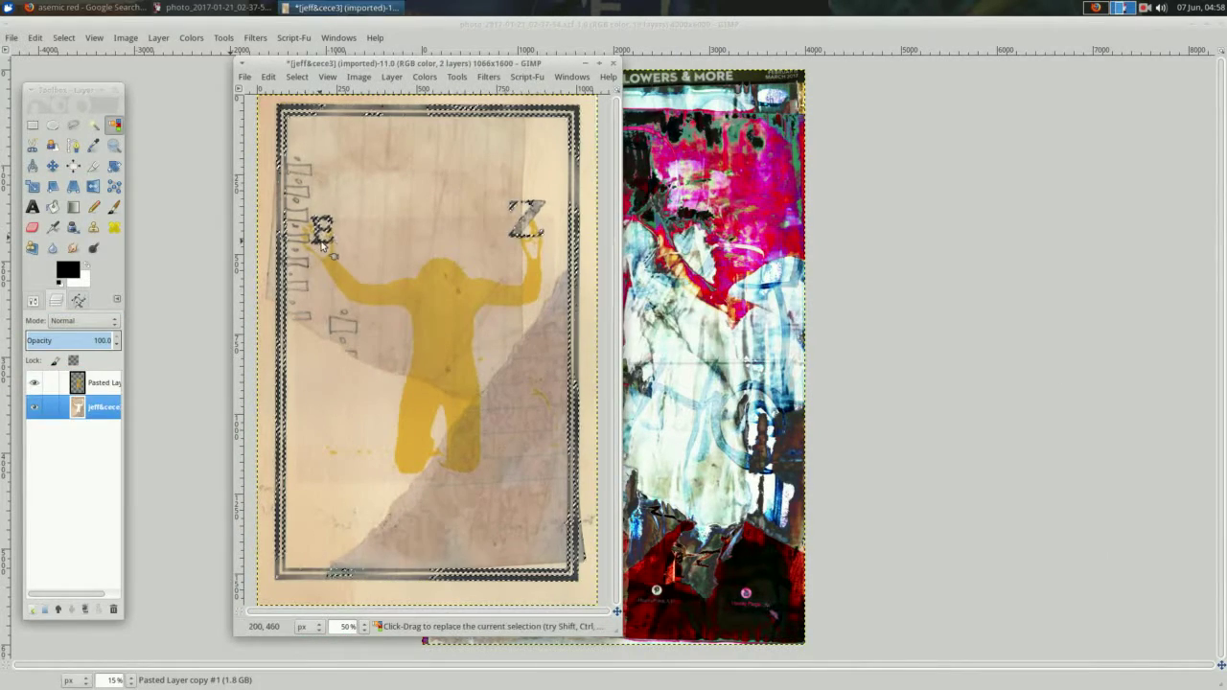
key("shift+ctrl+d")
right_click(90, 384)
left_click(156, 115)
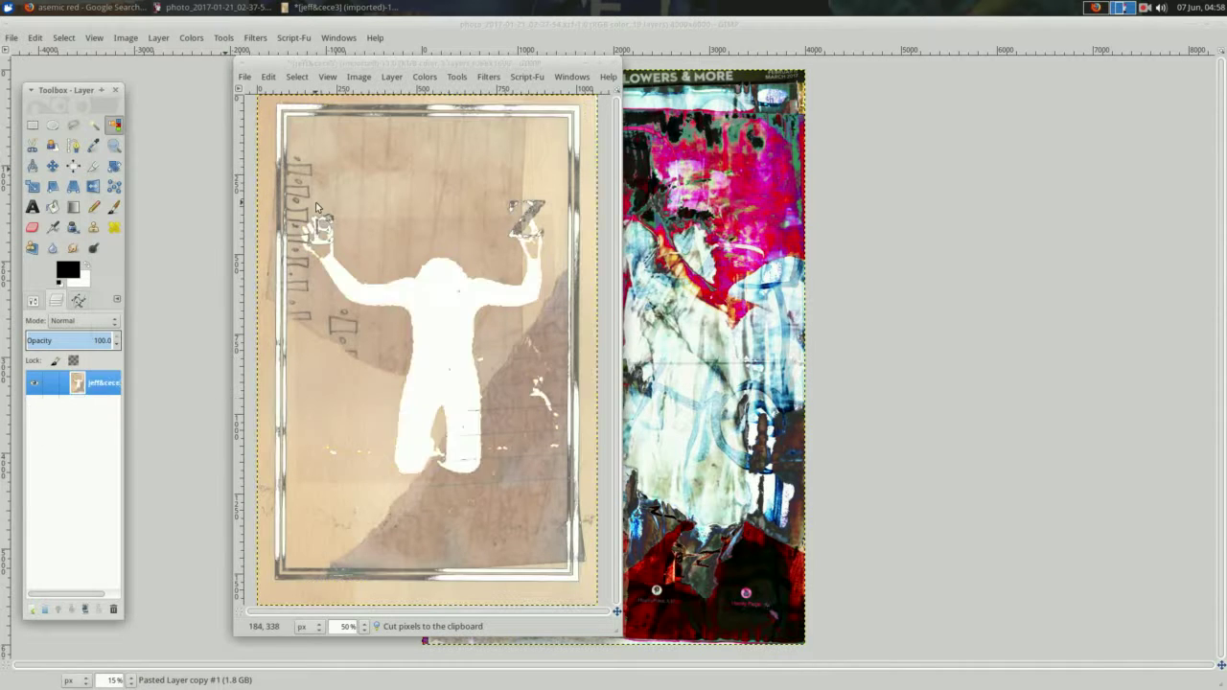
key("ctrl+w")
left_click(369, 414)
Paste the figure into the collage as a new layer at lower right, inverted and kept on top.
key("ctrl+v")
key("shift+ctrl+n")
key("m")
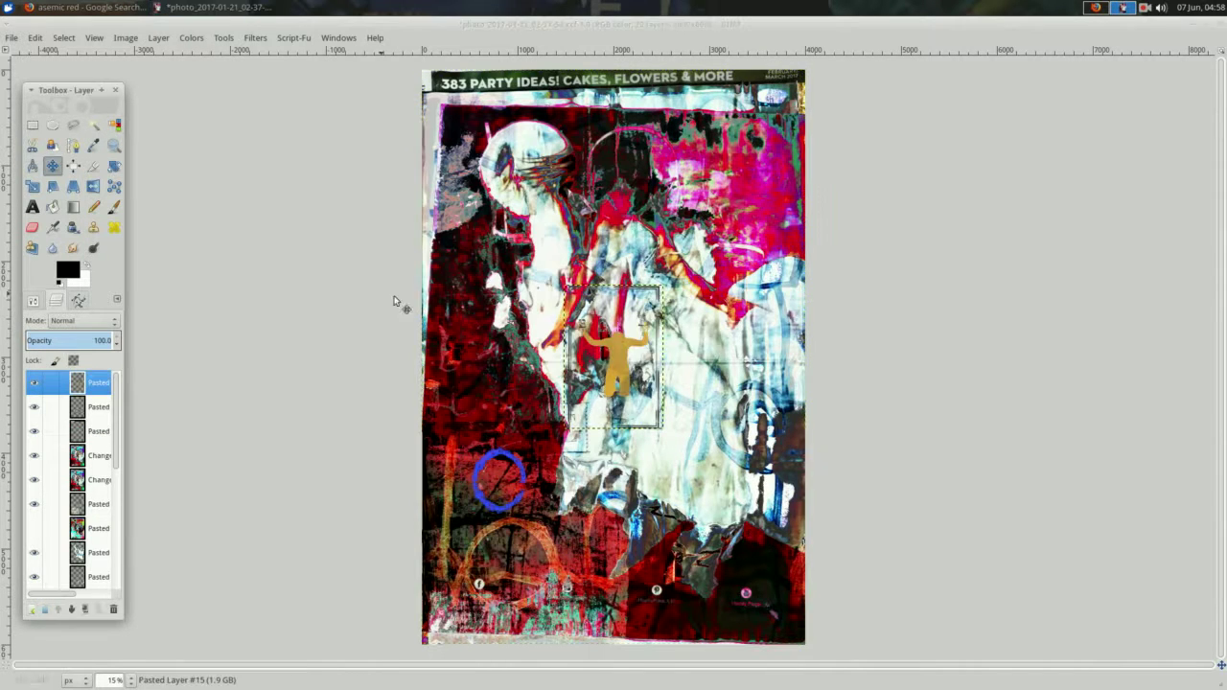
mouse_move(655, 335)
left_mouse_down()
mouse_move(757, 471)
mouse_move(721, 487)
left_mouse_up()
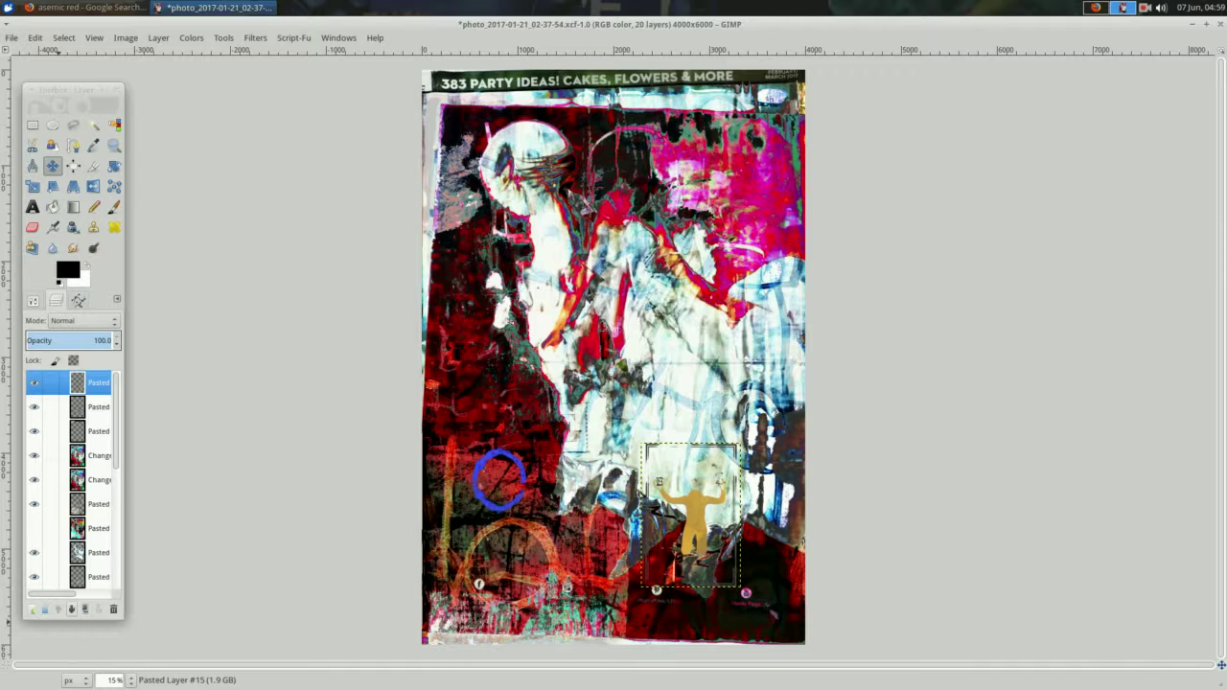
left_click_drag(91, 384, 90, 480)
right_click(303, 393)
left_click(418, 513)
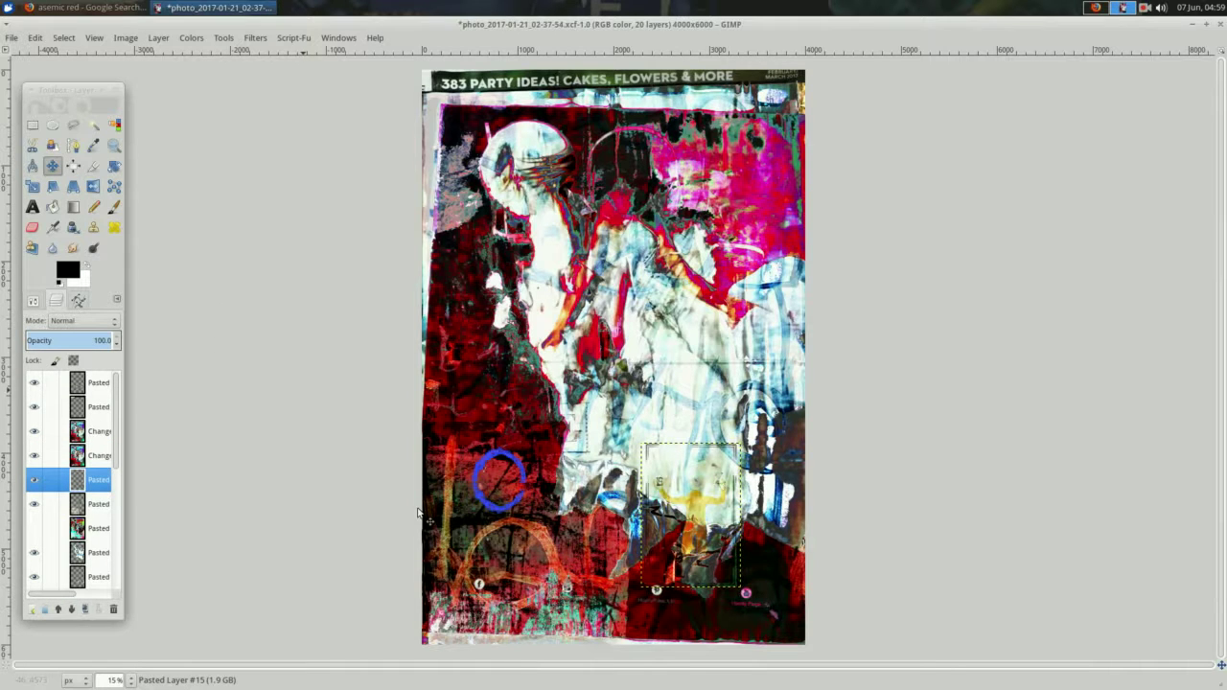
left_click(58, 609)
left_click(59, 609)
left_click(59, 609)
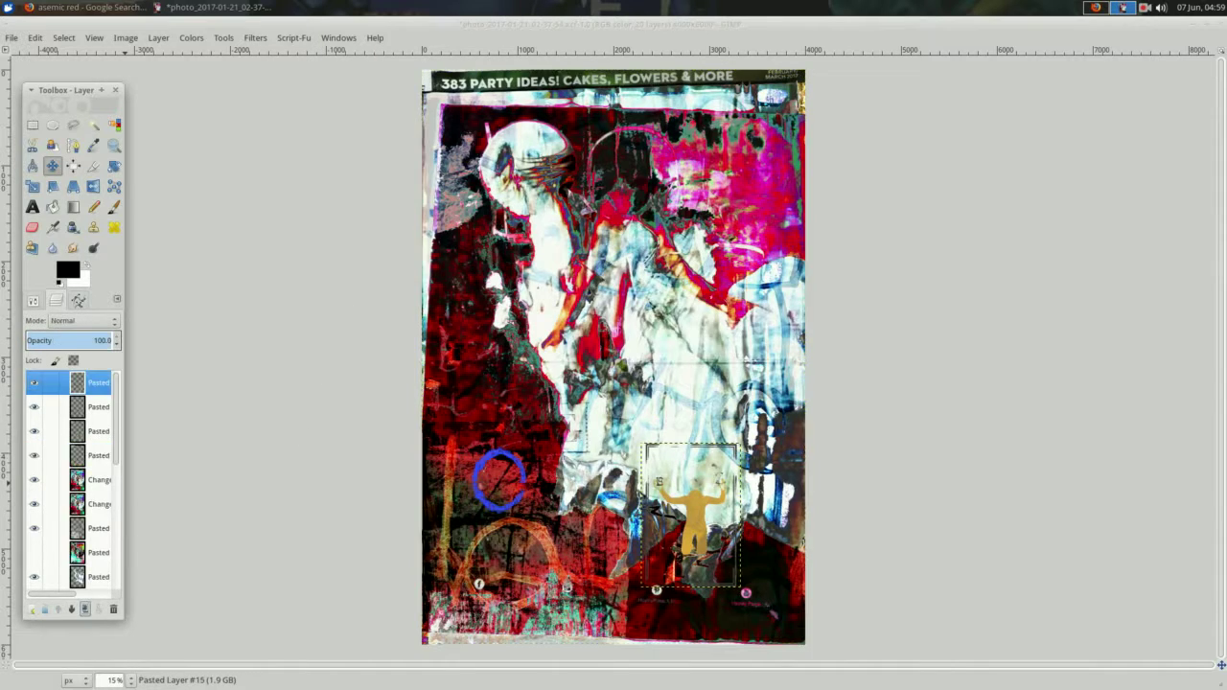
Colorize the figure layer with a custom tint colour.
right_click(233, 319)
left_click(383, 490)
left_click(701, 398)
left_click(707, 436)
left_click(687, 466)
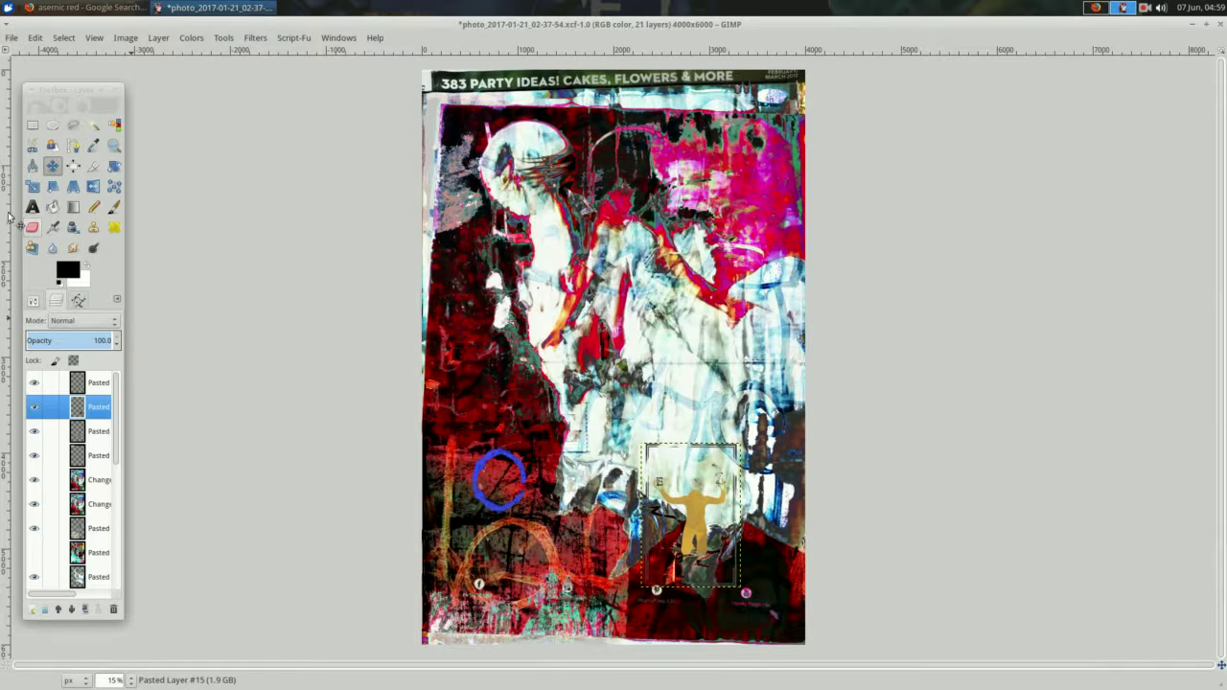
Enlarge the layer boundary to 2005, apply a Gaussian blur, and save the XCF.
right_click(311, 316)
left_click(479, 562)
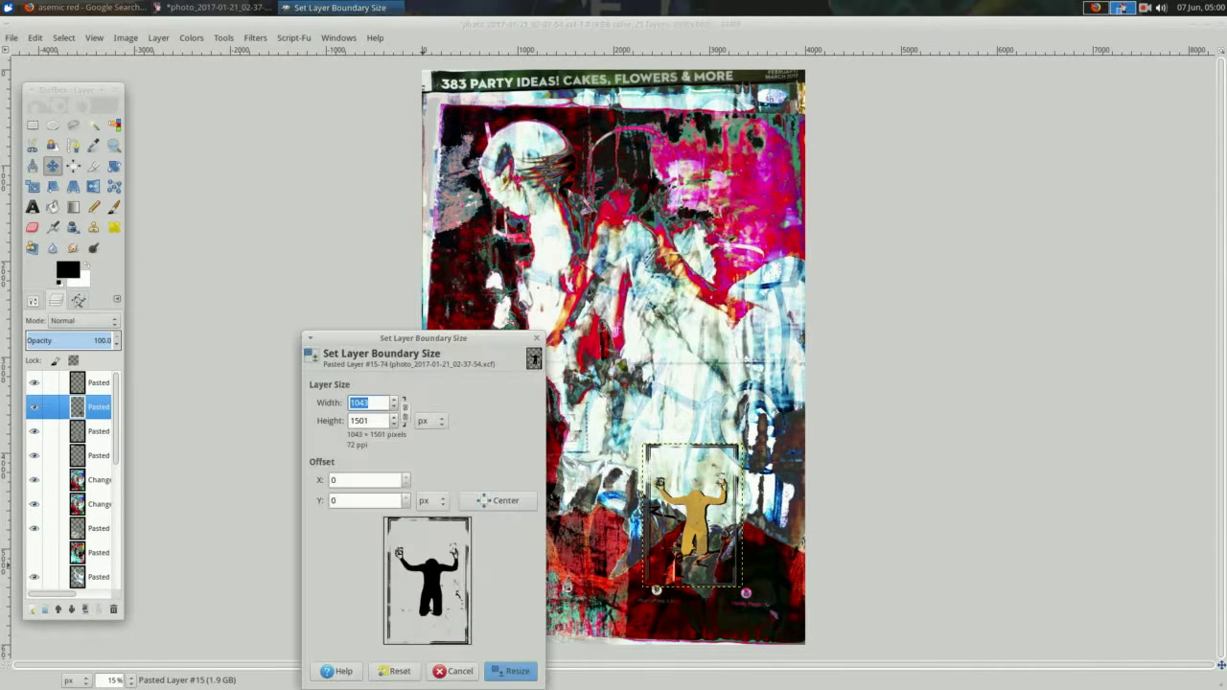
type("2005")
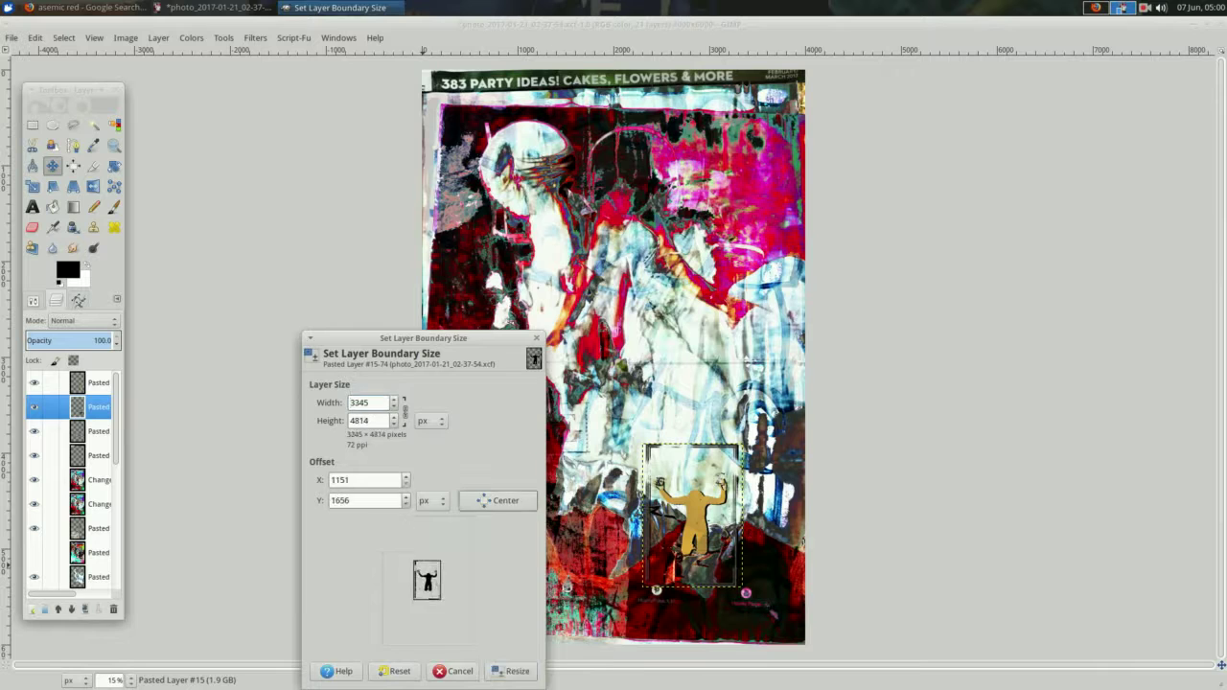
key("Return")
right_click(269, 278)
left_click(587, 461)
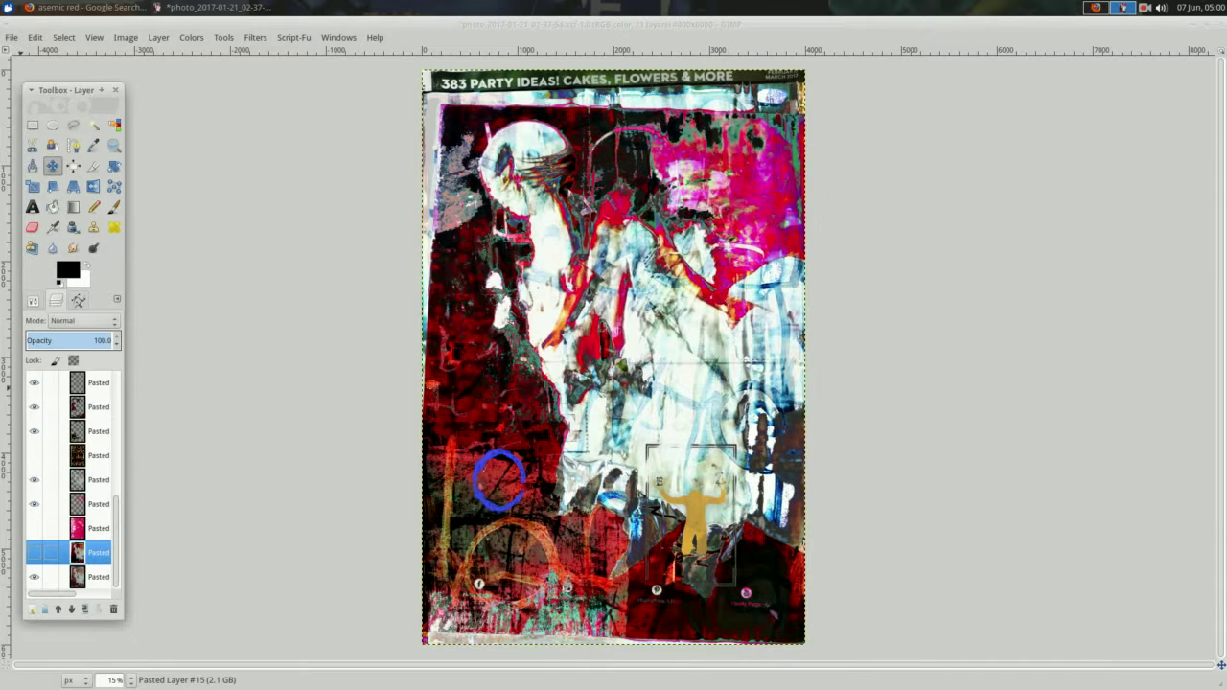
key("ctrl+s")
key("alt+Tab")
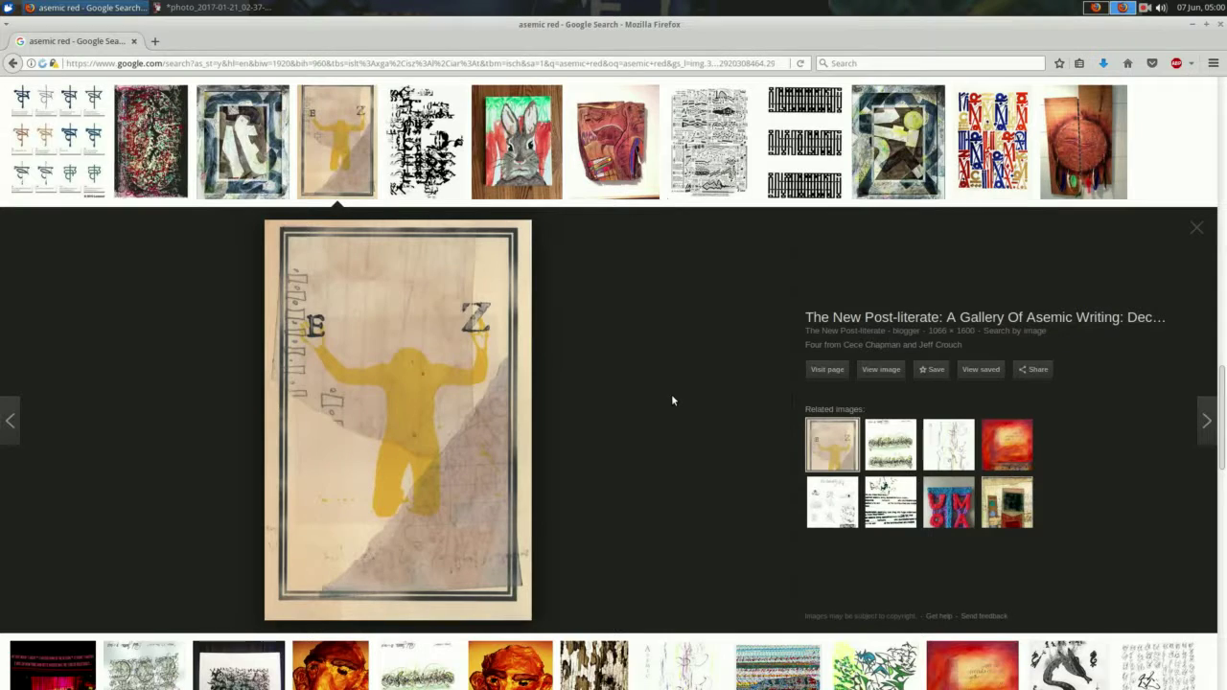
Open the blue-grey framed artwork and scale the image down.
scroll(671, 394, "up", 2)
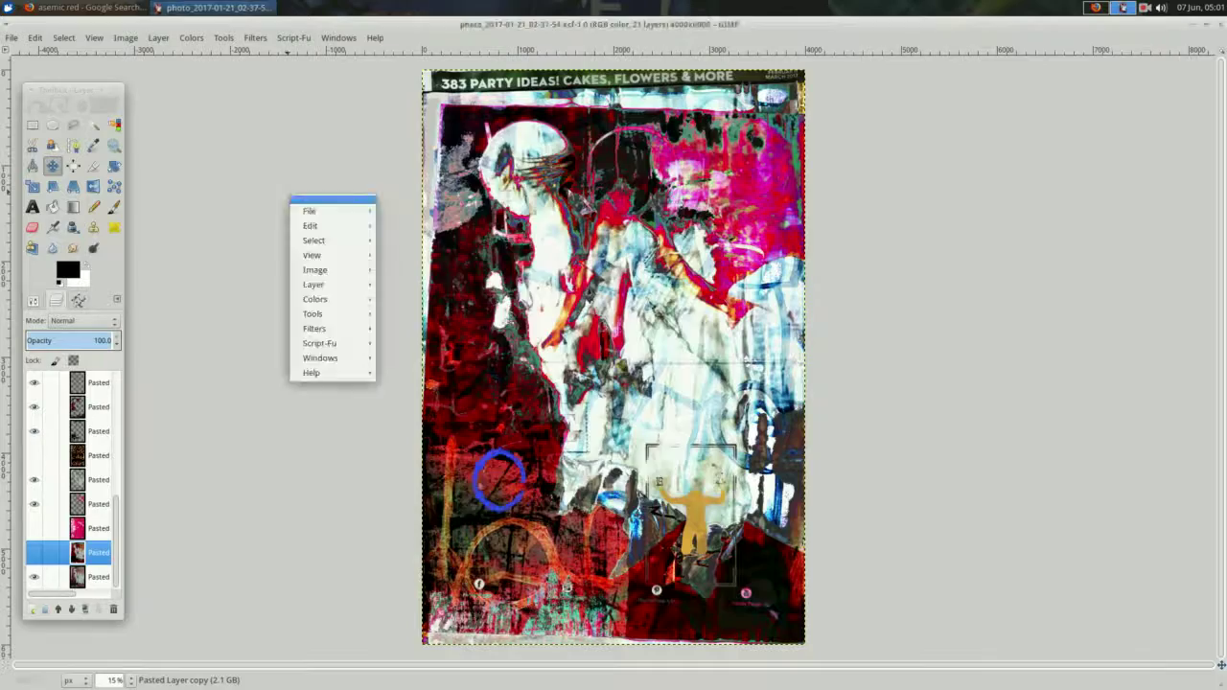
left_click(309, 210)
double_click(384, 310)
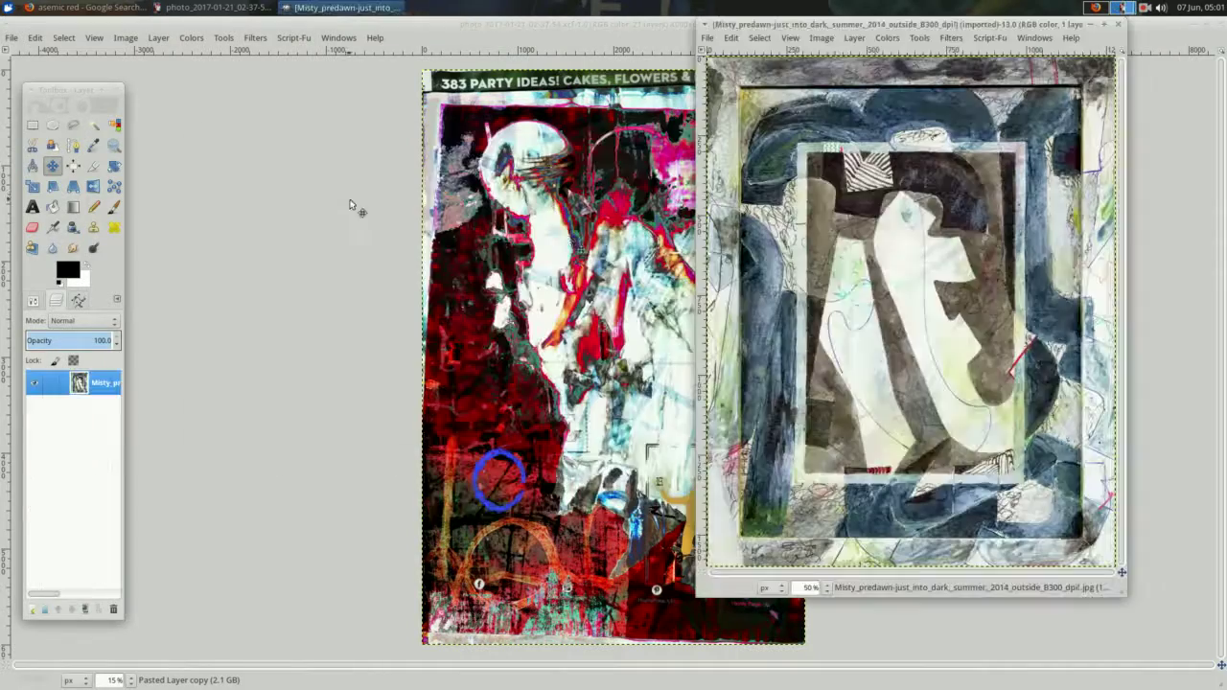
right_click(814, 172)
left_click(945, 318)
left_click(1021, 465)
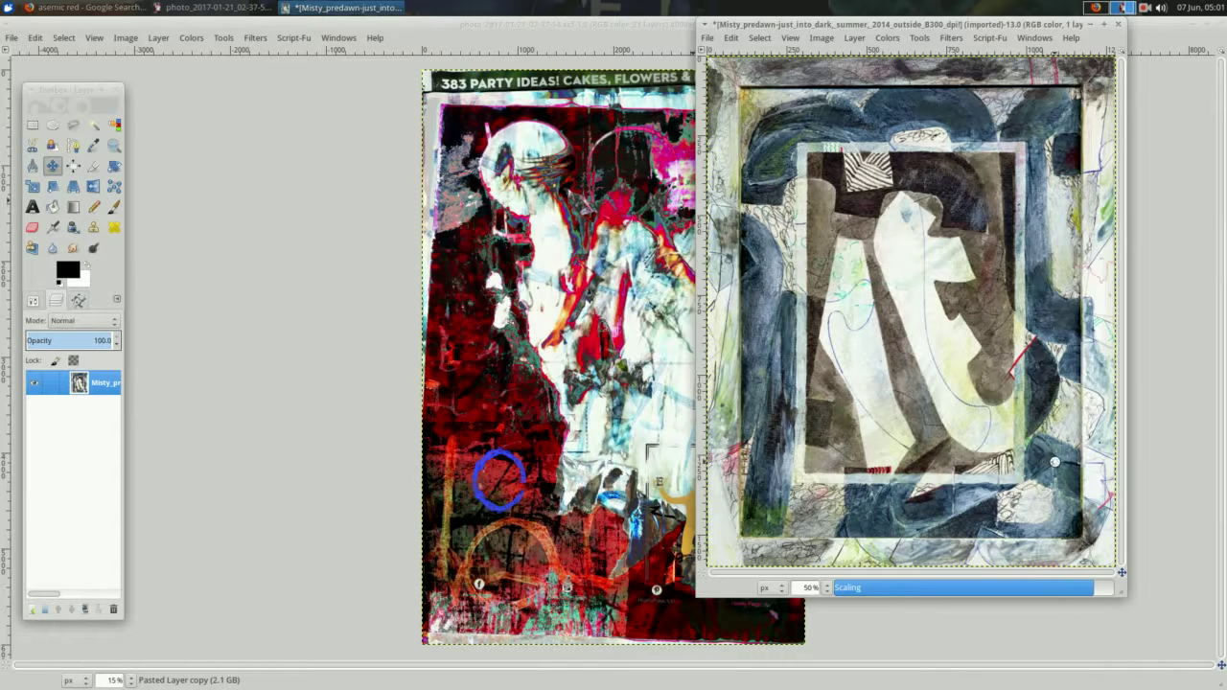
Paste the scaled artwork into the collage as new layers and shift it two steps in the stack.
key("ctrl+x")
key("ctrl+v")
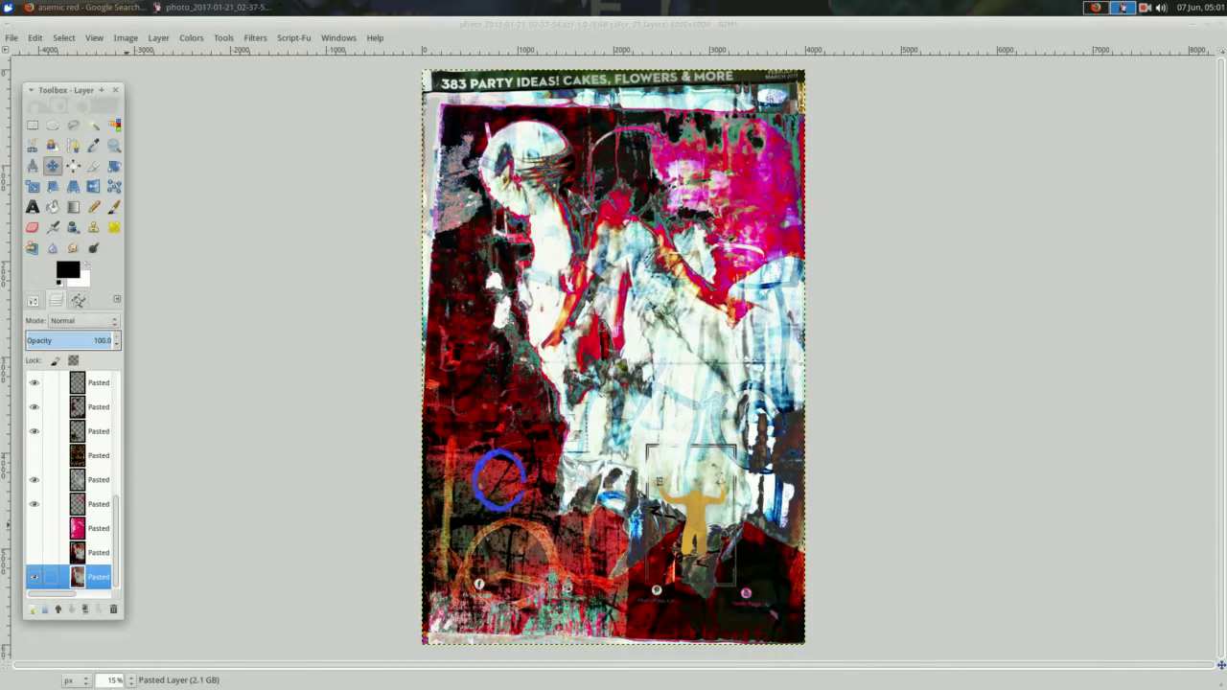
key("shift+ctrl+n")
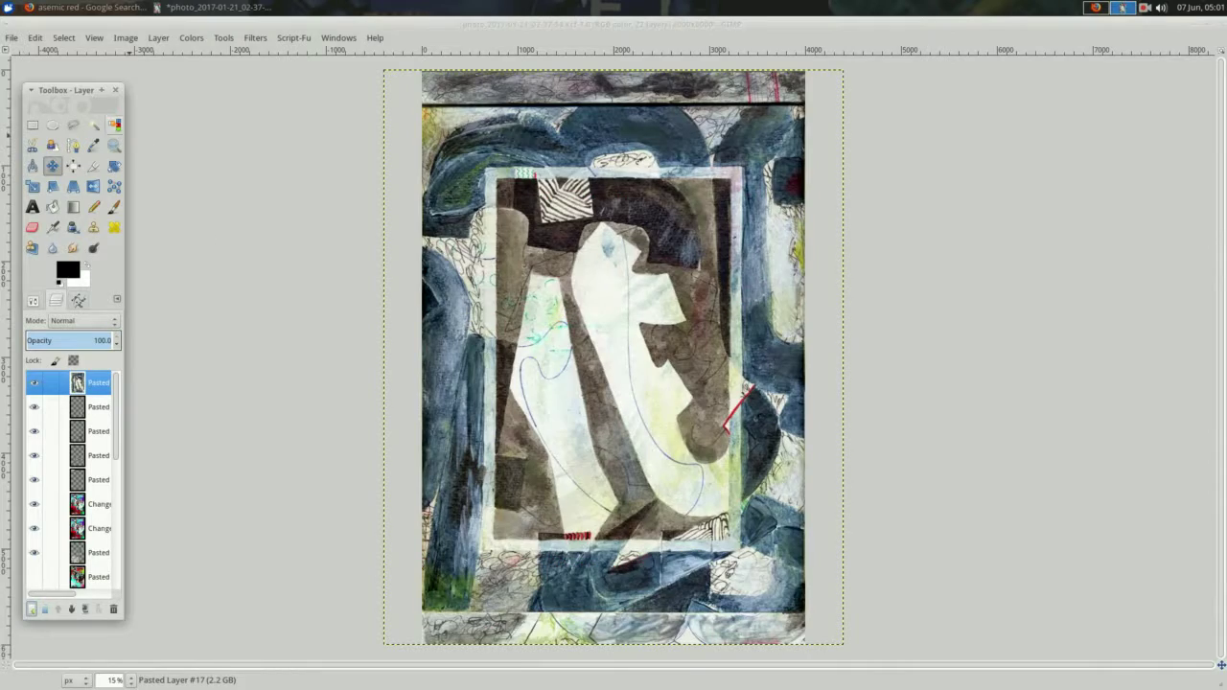
key("ctrl+v")
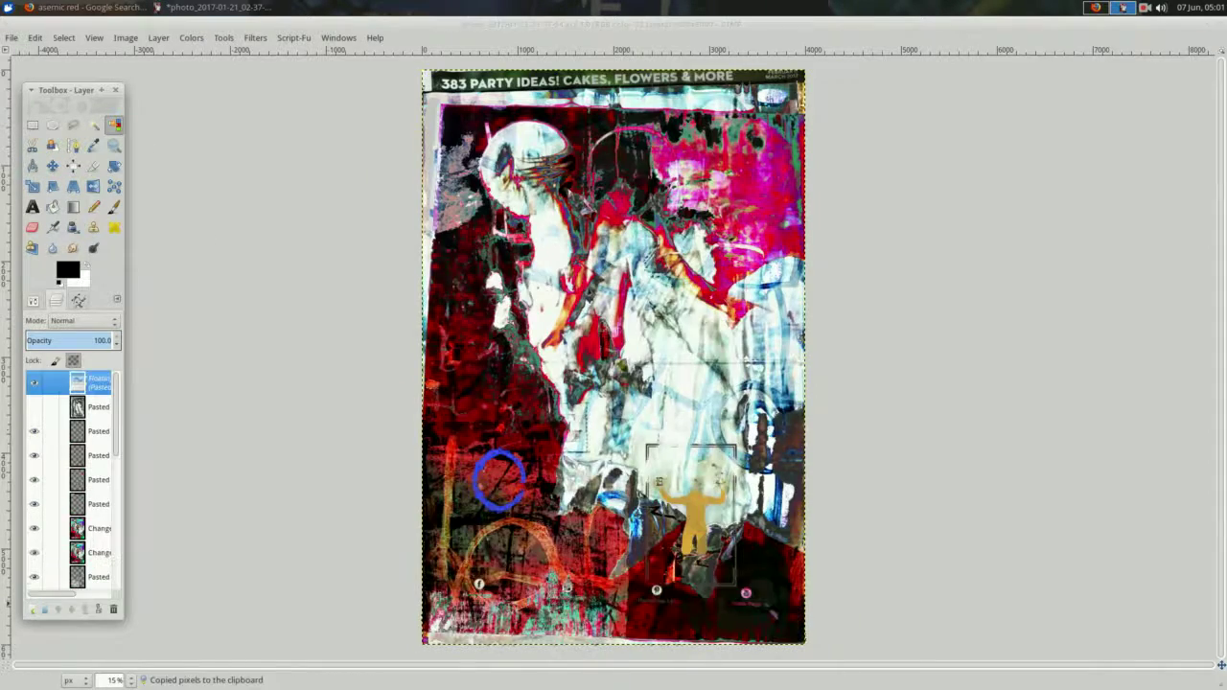
key("ctrl+v")
key("shift+ctrl+n")
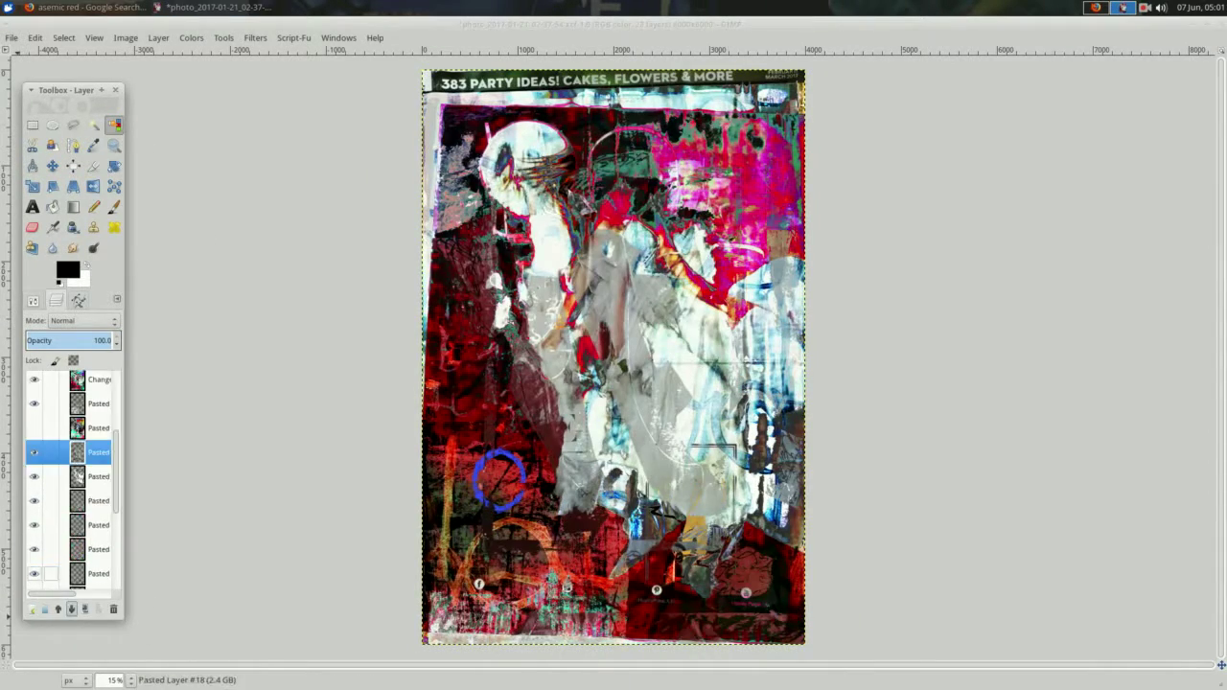
left_click(58, 609)
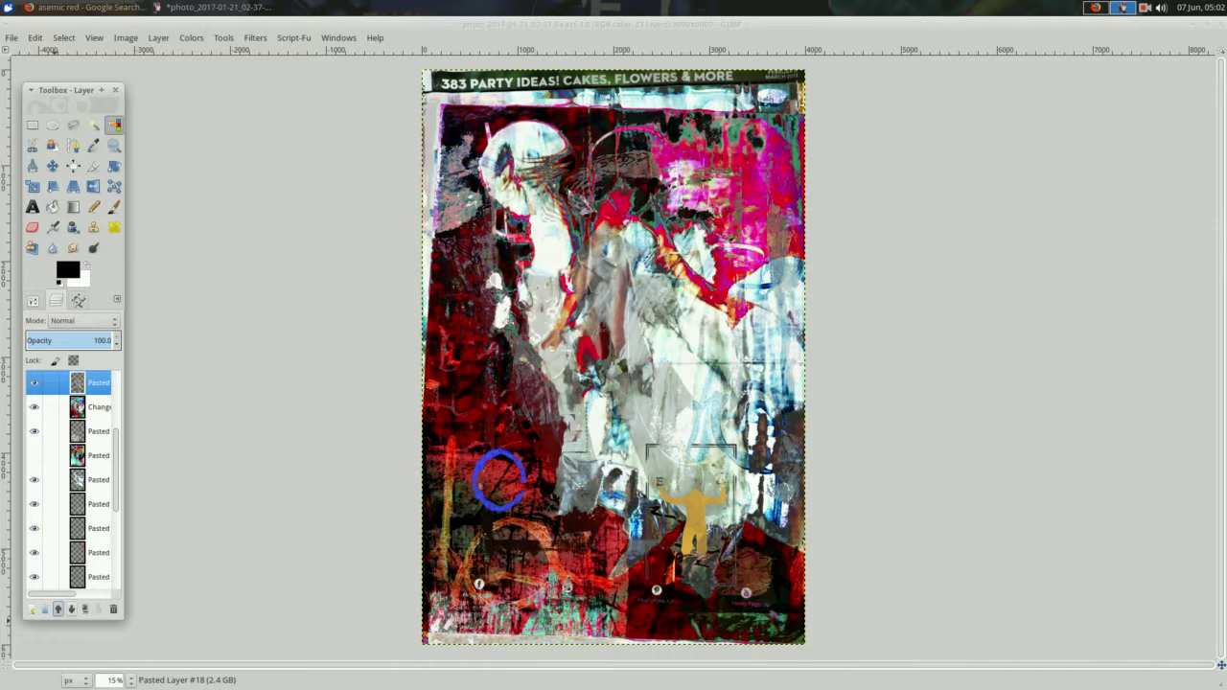
left_click(57, 608)
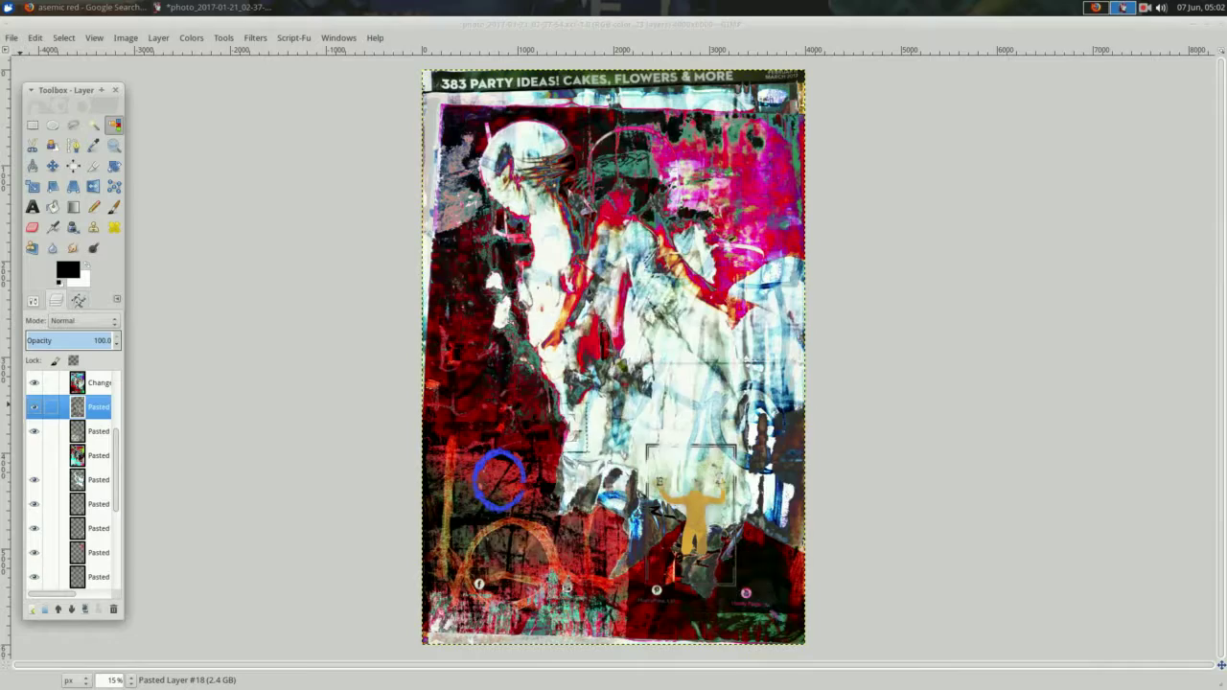
key("alt+Tab")
Save the red asemic painting image from the Google image results.
scroll(383, 384, "down", 3)
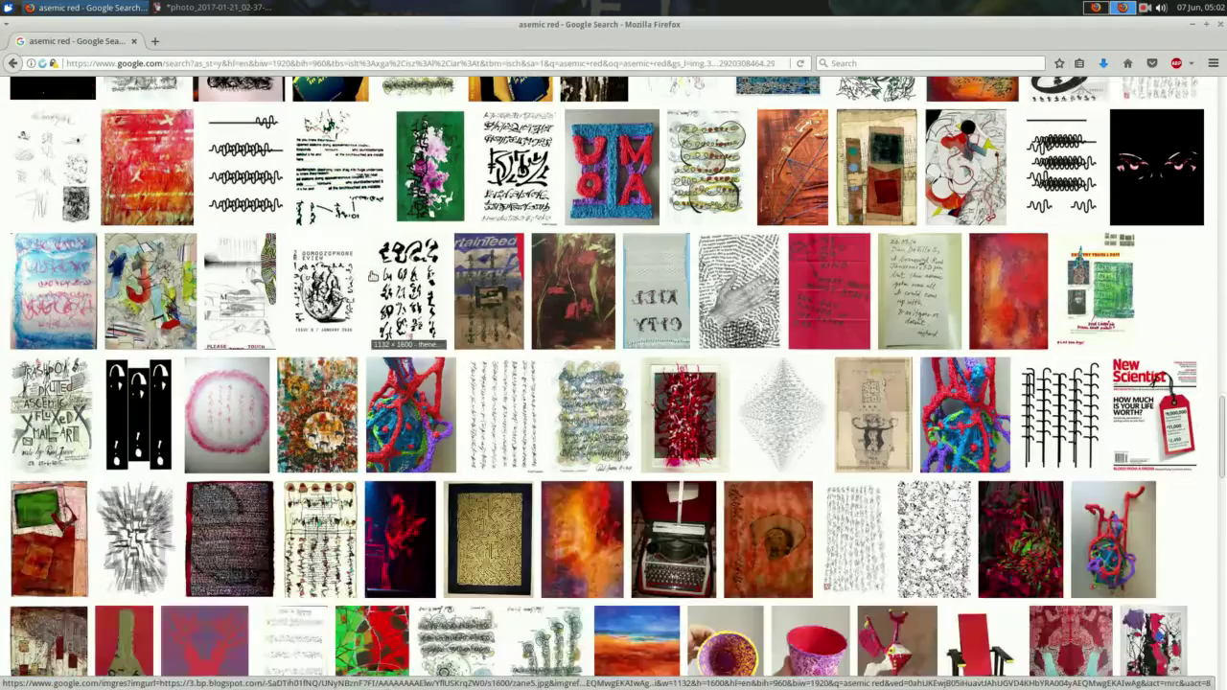
left_click(146, 168)
right_click(410, 395)
left_click(451, 559)
key("alt+Tab")
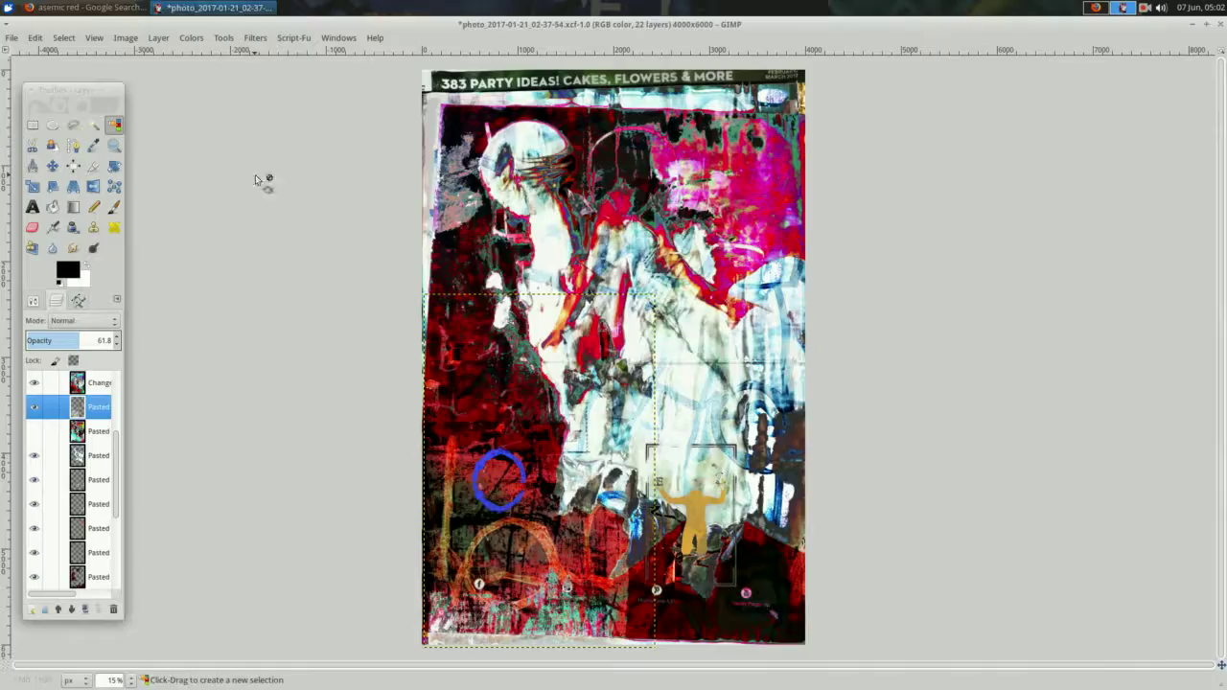
Open the saved red painting in GIMP and scale it to 4000×6000.
key("ctrl+o")
key("Return")
right_click(789, 197)
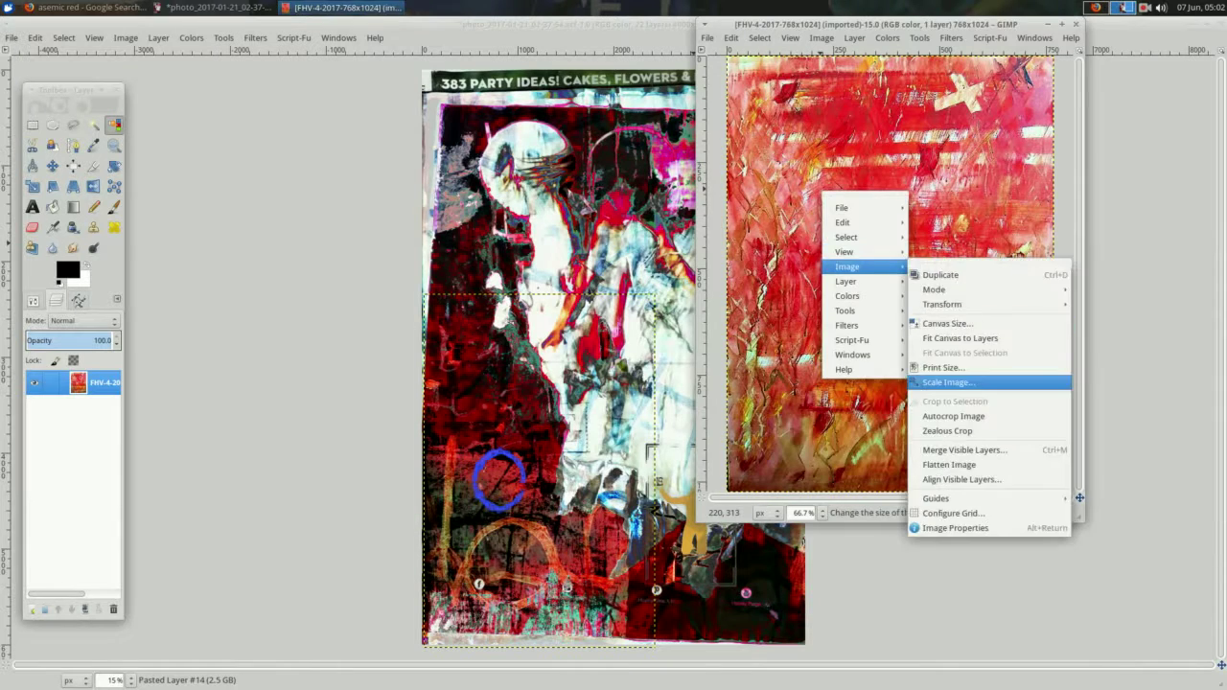
left_click(958, 383)
type("00")
key("Return")
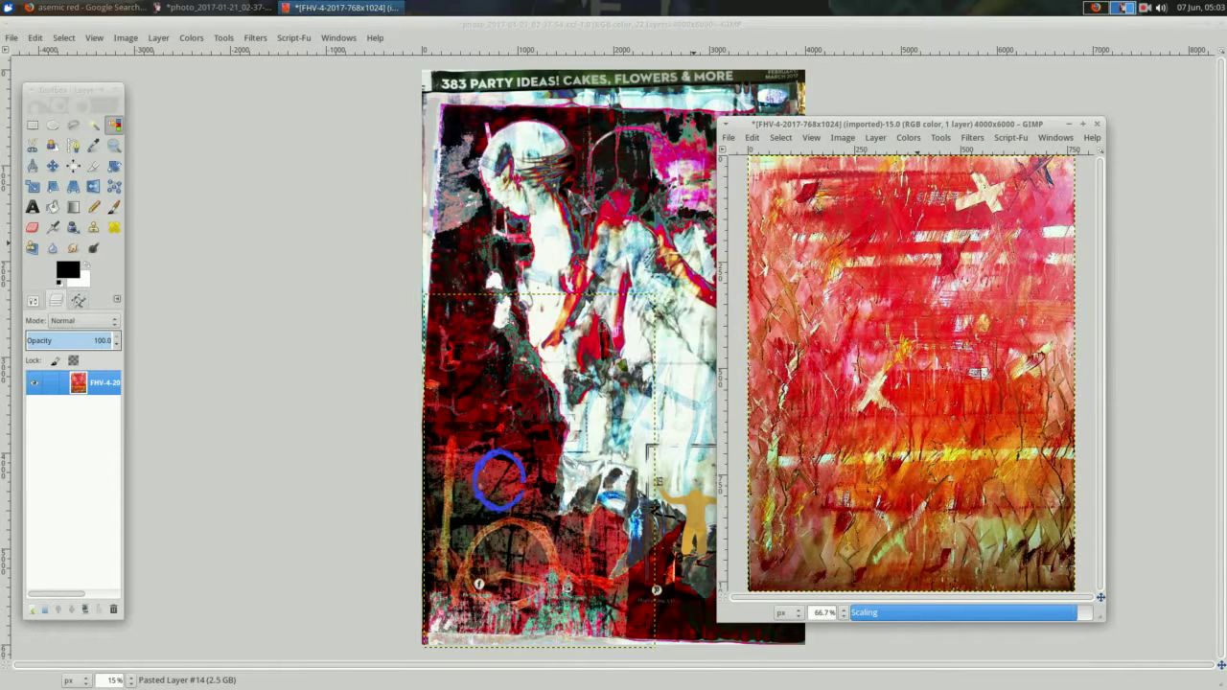
Cut the scaled painting and paste it into the collage as a new layer.
key("ctrl+a")
key("ctrl+x")
key("ctrl+w")
key("ctrl+v")
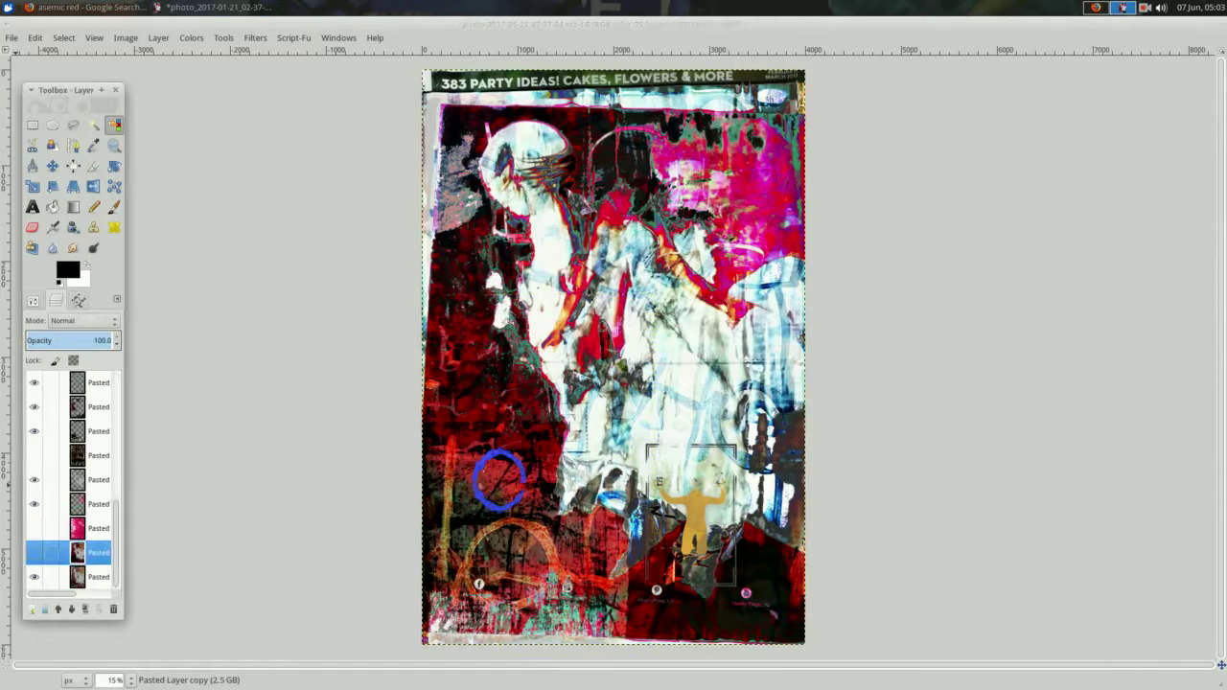
key("ctrl+v")
key("shift+ctrl+n")
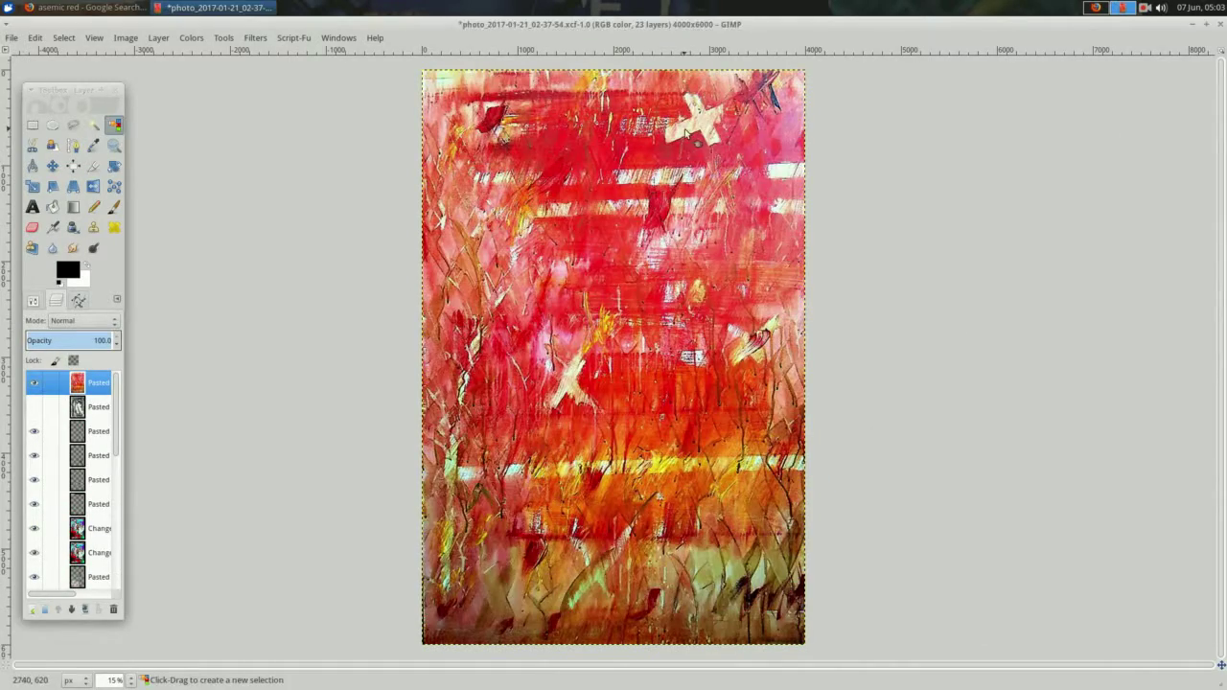
Remove the empty transparent layer and apply Funky Color to the pasted red painting.
left_click(34, 383)
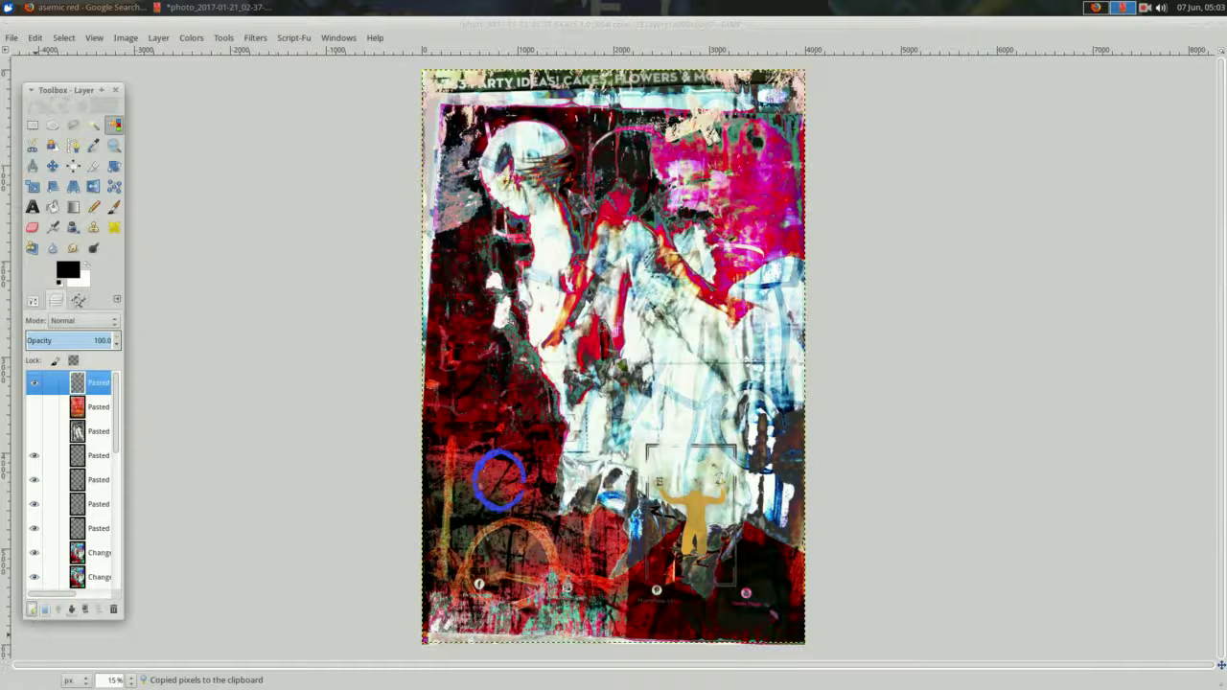
left_click(71, 609, "shift")
left_click(57, 609)
left_click(57, 609)
left_click(57, 609)
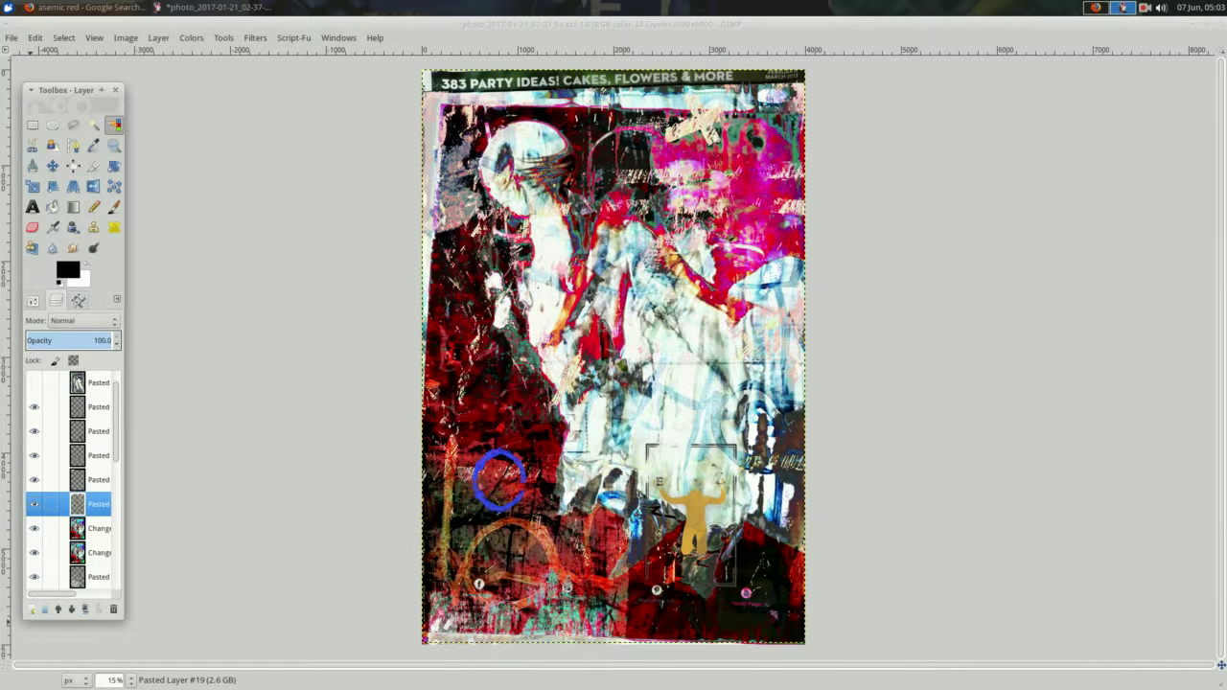
key("ctrl+z")
key("ctrl+z")
key("ctrl+z")
key("ctrl+z")
key("ctrl+z")
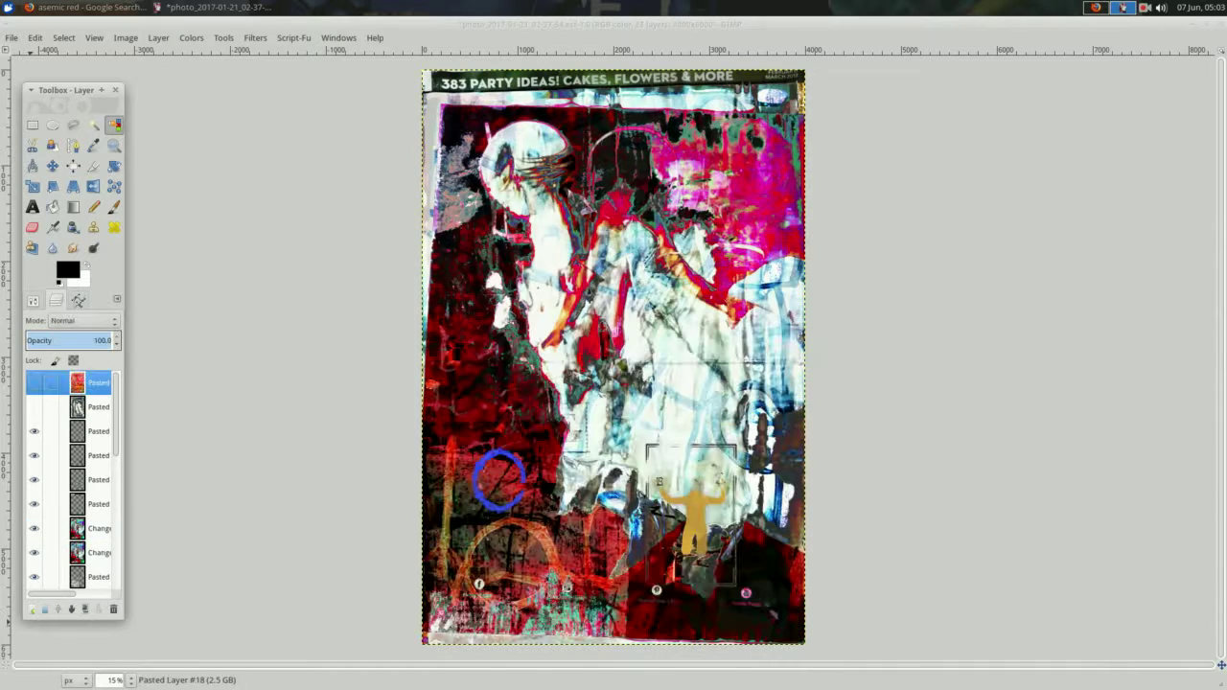
right_click(278, 364)
left_click(492, 444)
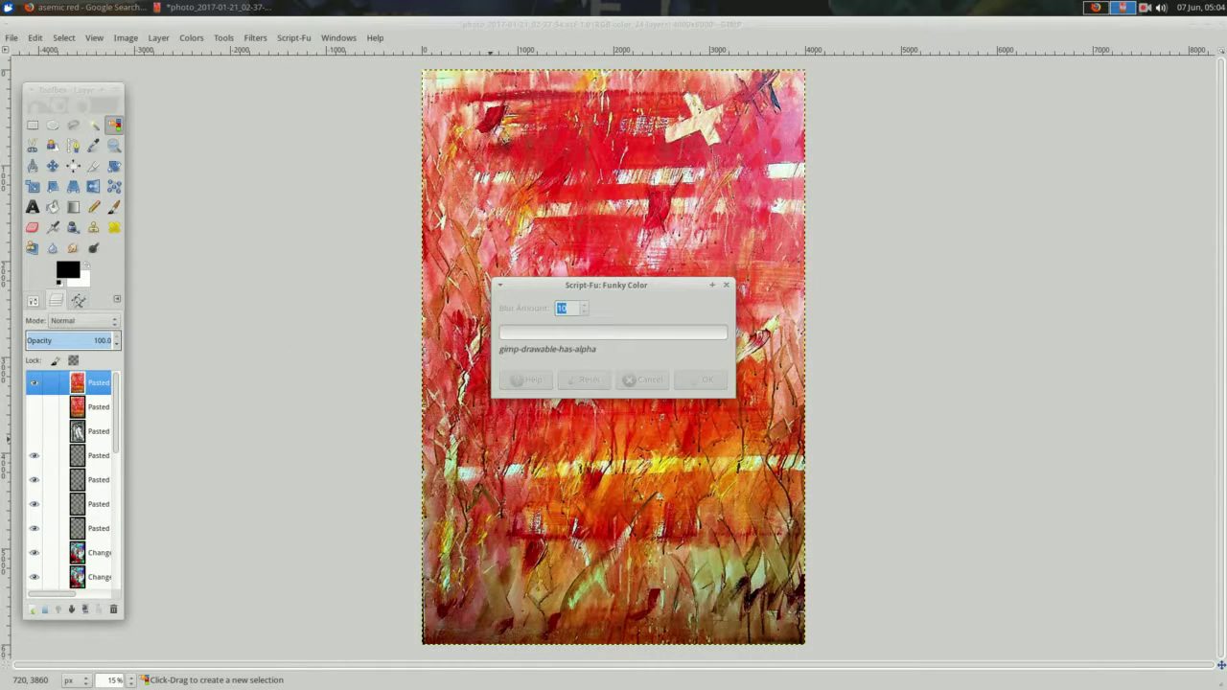
Confirm the Funky Color effect and bring the collage back to the front.
left_click(86, 7)
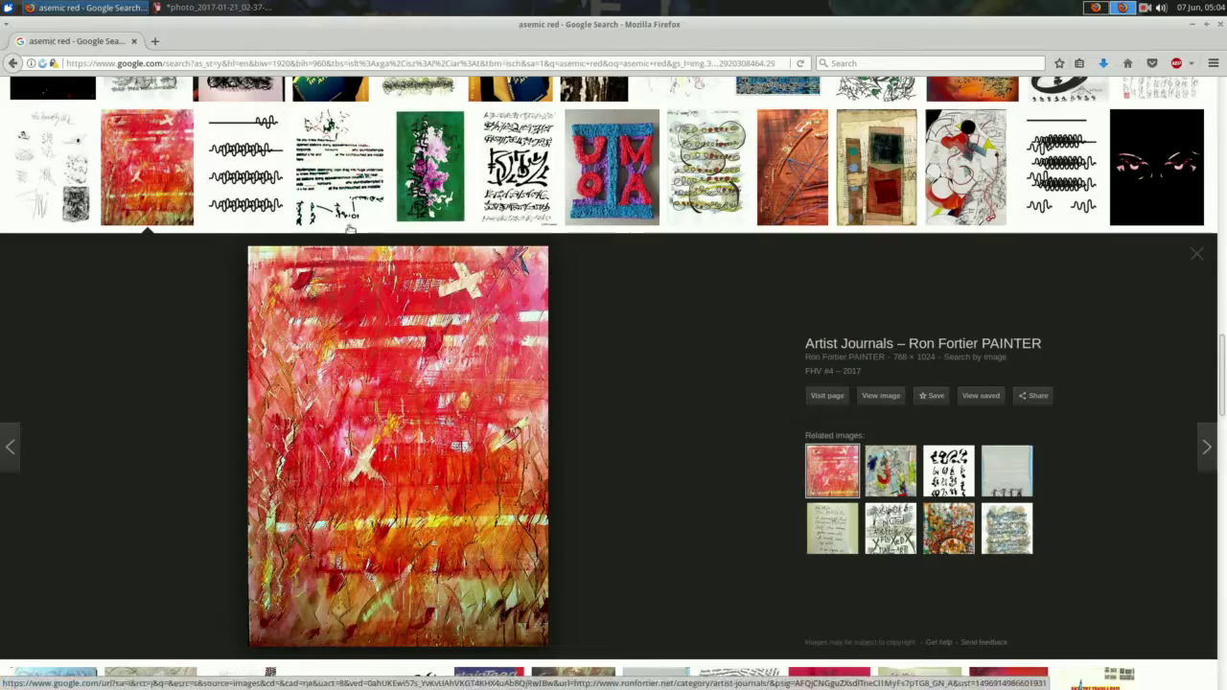
scroll(644, 338, "down", 10)
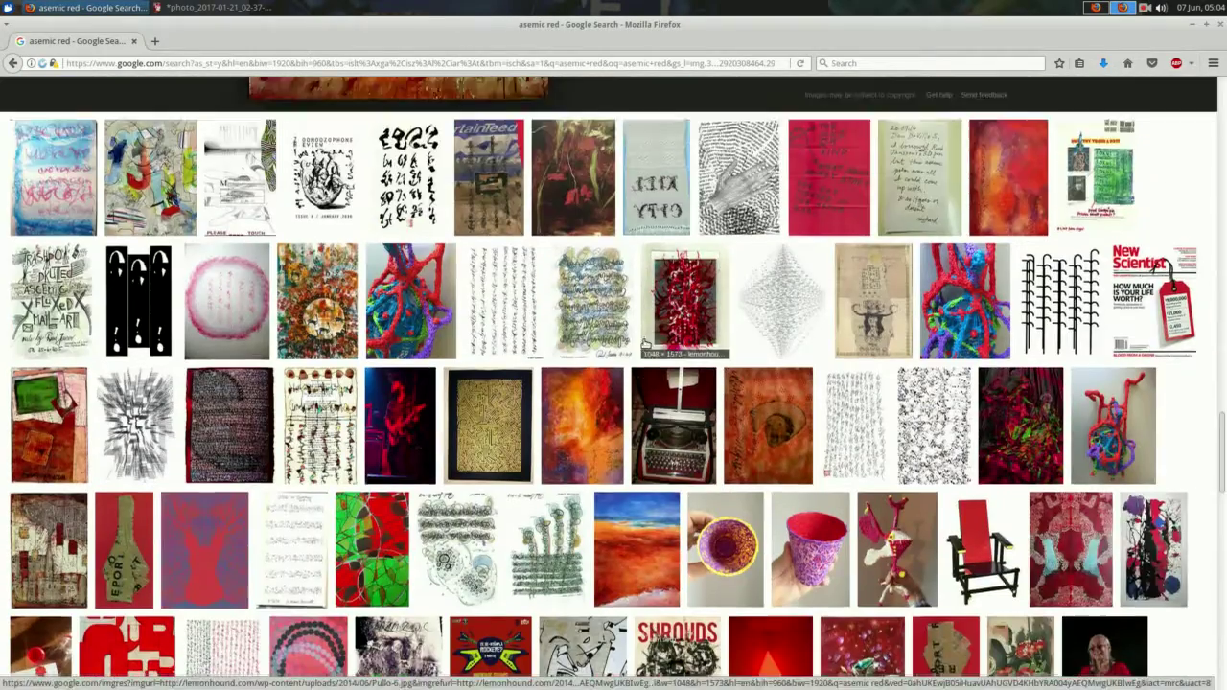
scroll(645, 343, "down", 4)
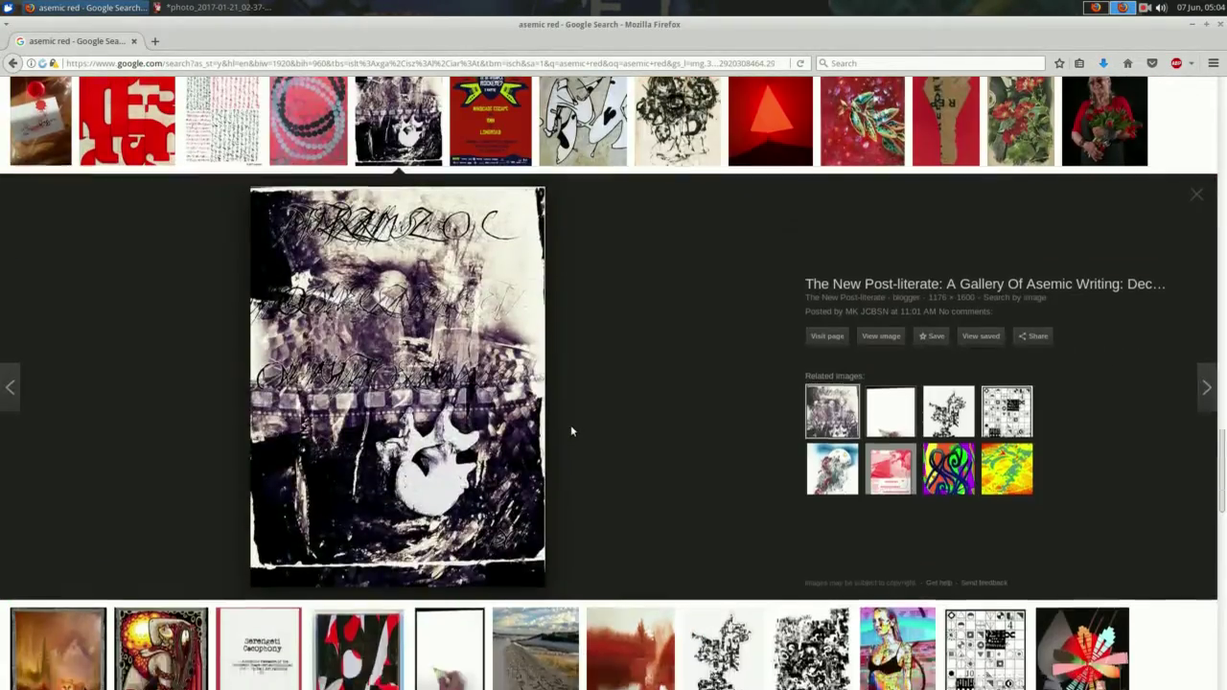
scroll(570, 427, "down", 10)
scroll(571, 425, "down", 3)
left_click(213, 8)
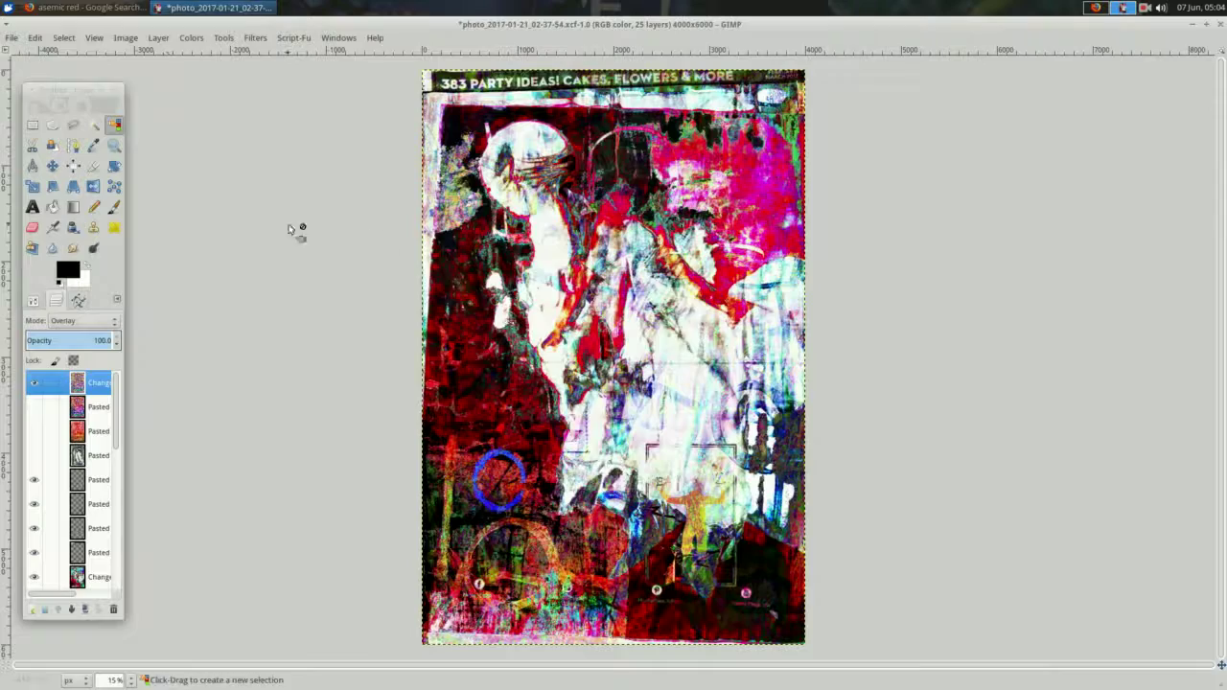
Set the top layer to Overlay mode at 24.3 opacity and save the XCF.
right_click(356, 233)
left_click(501, 479)
left_click(55, 340)
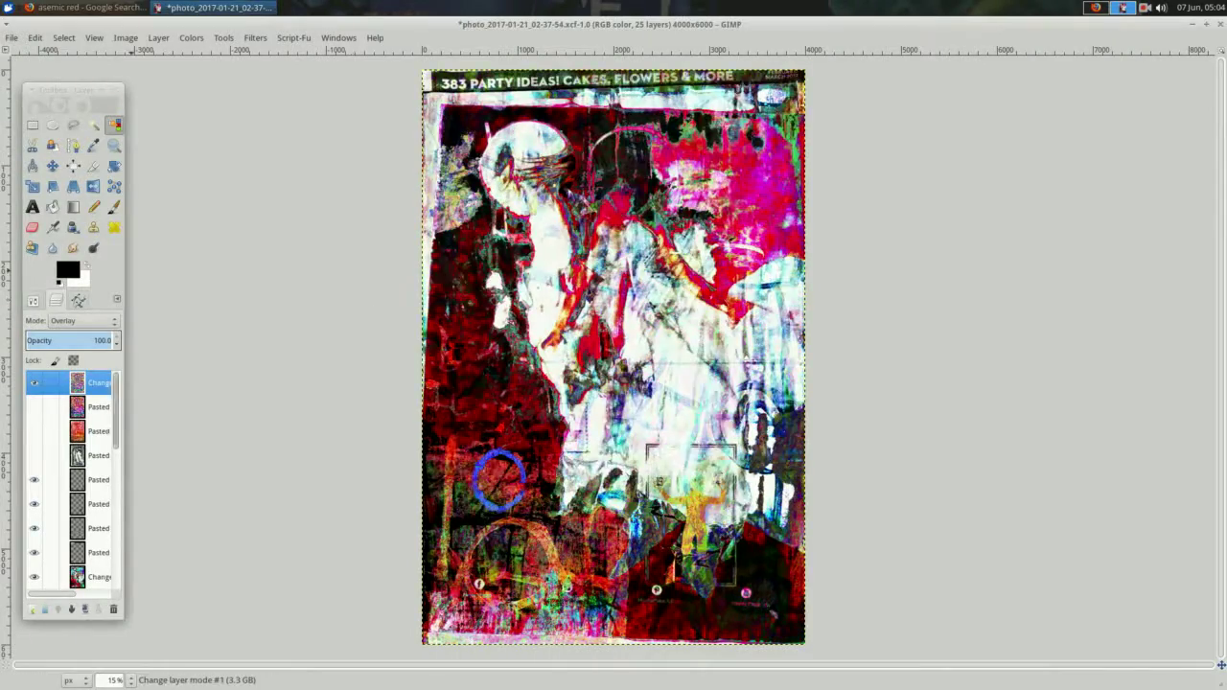
mouse_move(7, 355)
left_mouse_down()
mouse_move(336, 416)
mouse_move(41, 367)
left_mouse_up()
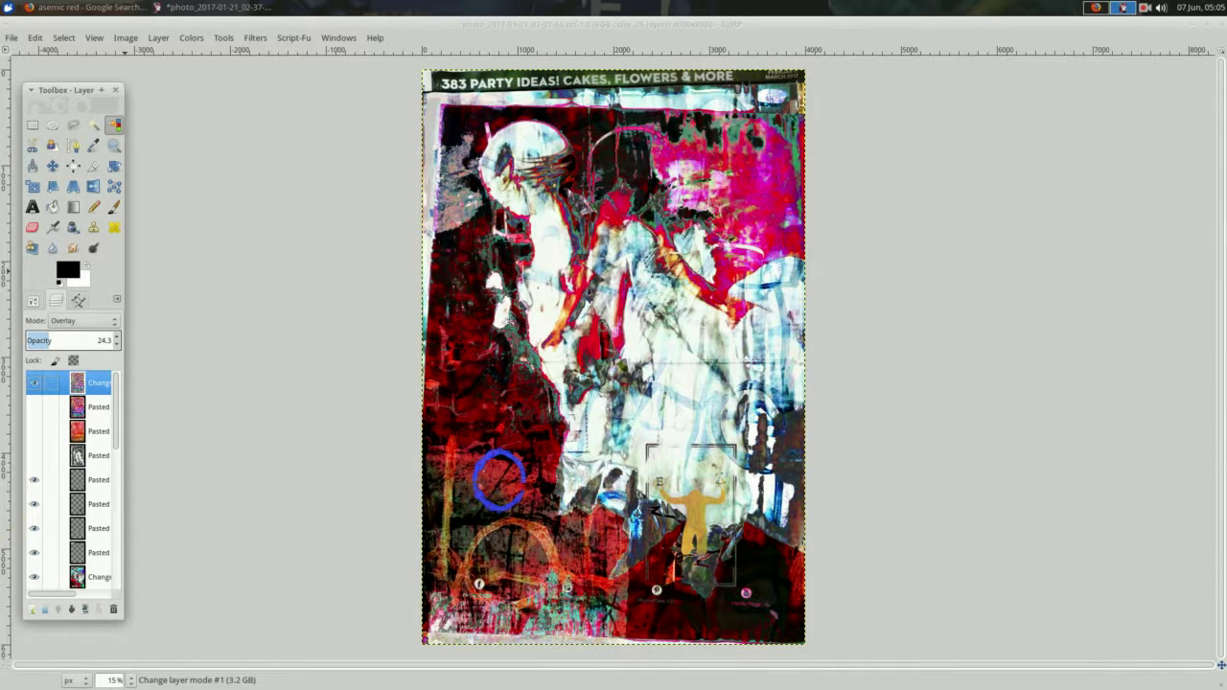
scroll(69, 480, "up", 1)
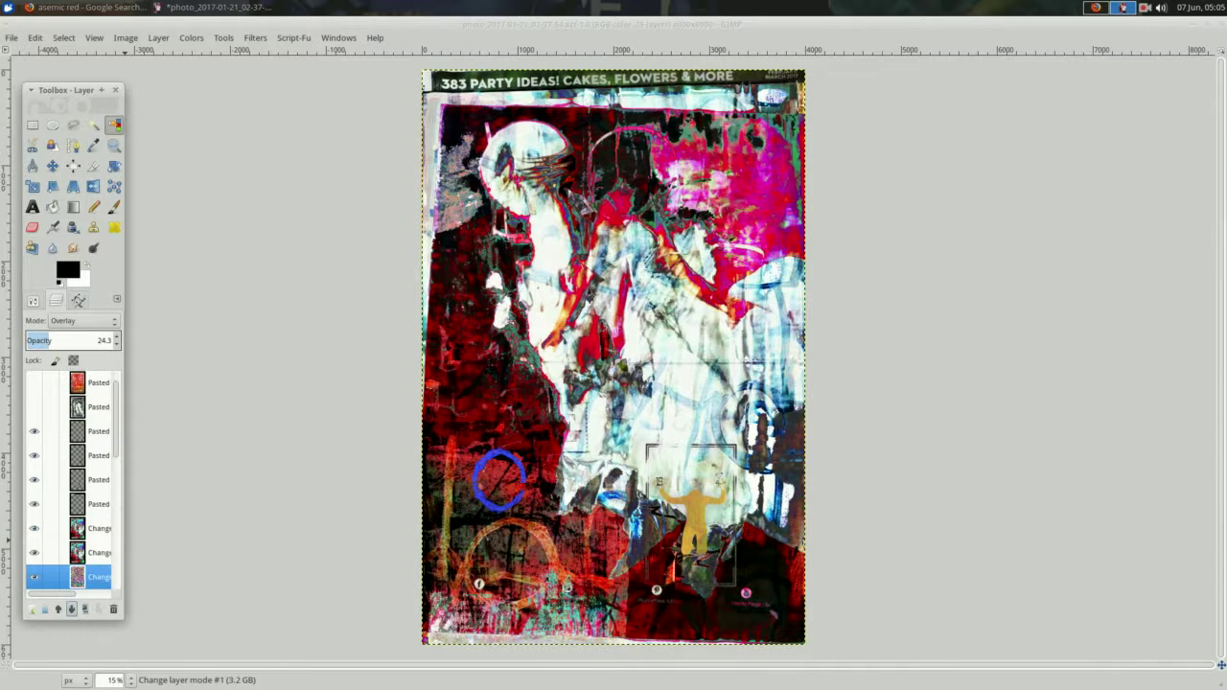
scroll(69, 479, "down", 3)
key("ctrl+s")
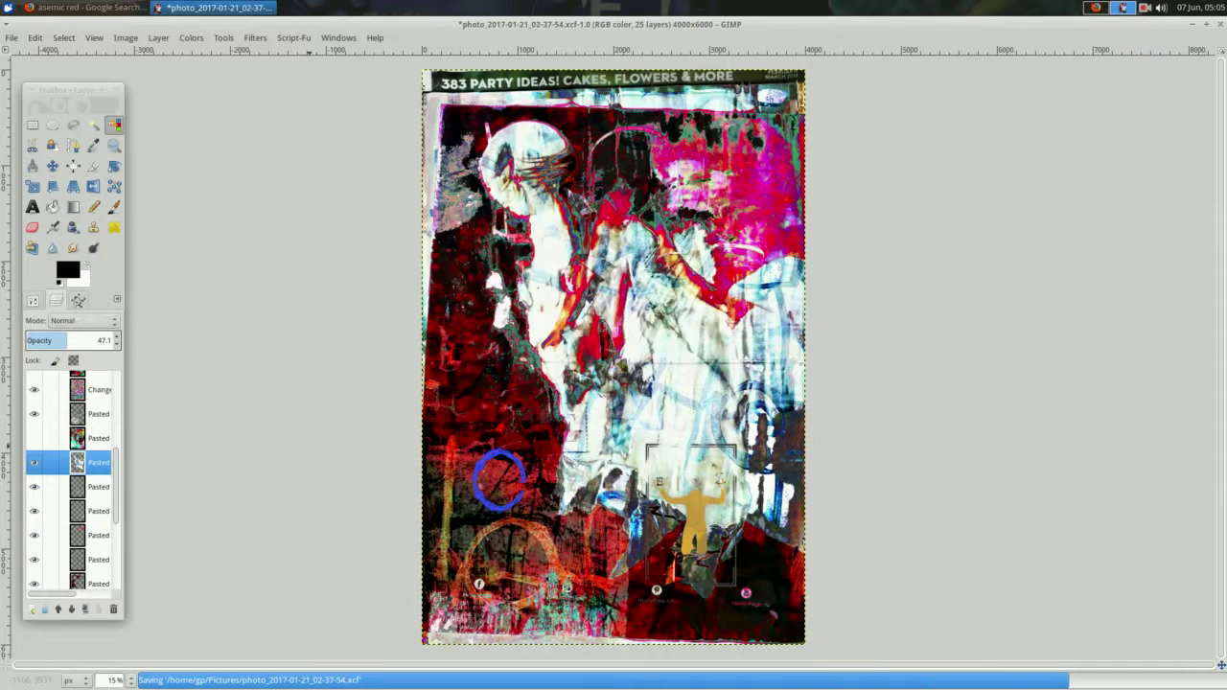
Select the cut-out figure's outline and turn it into a 210 px border band.
left_click(76, 554, "alt")
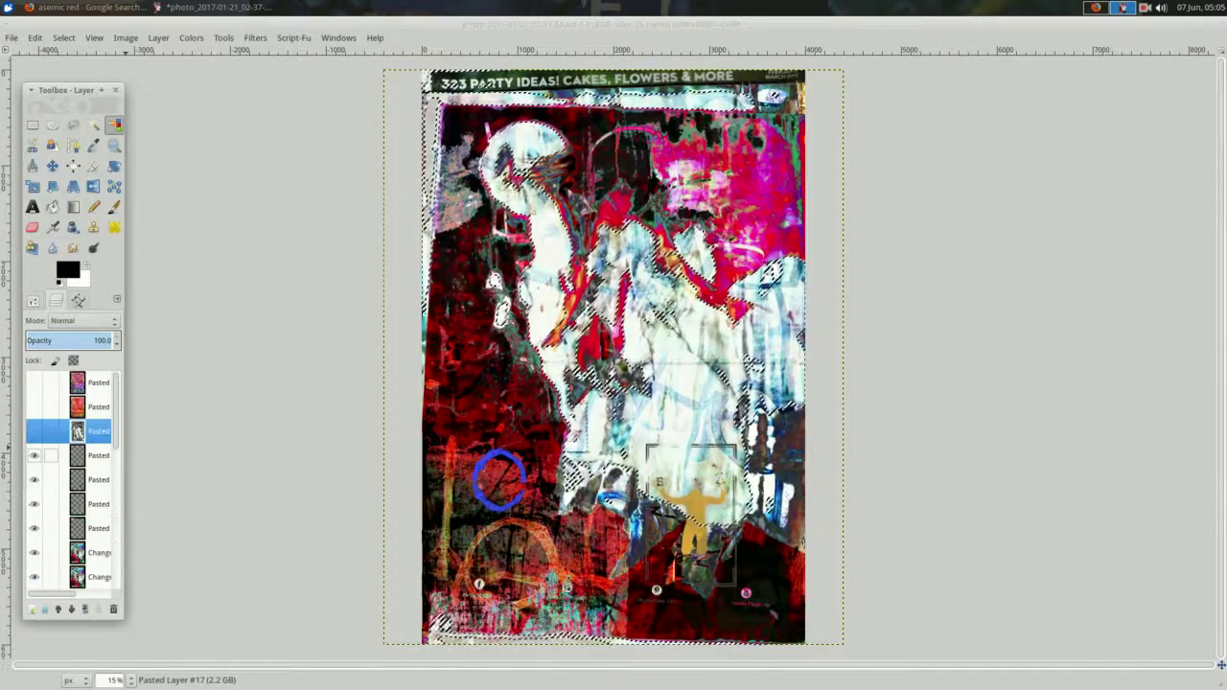
right_click(190, 339)
left_click(307, 558)
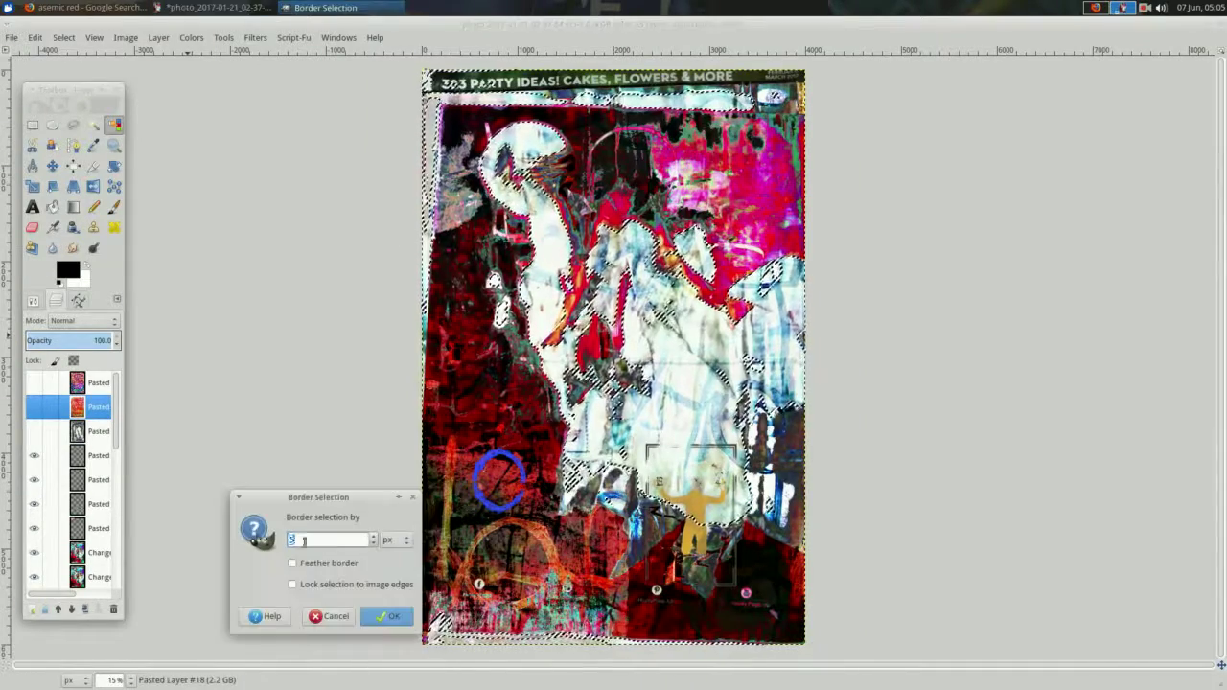
type("216")
type("0")
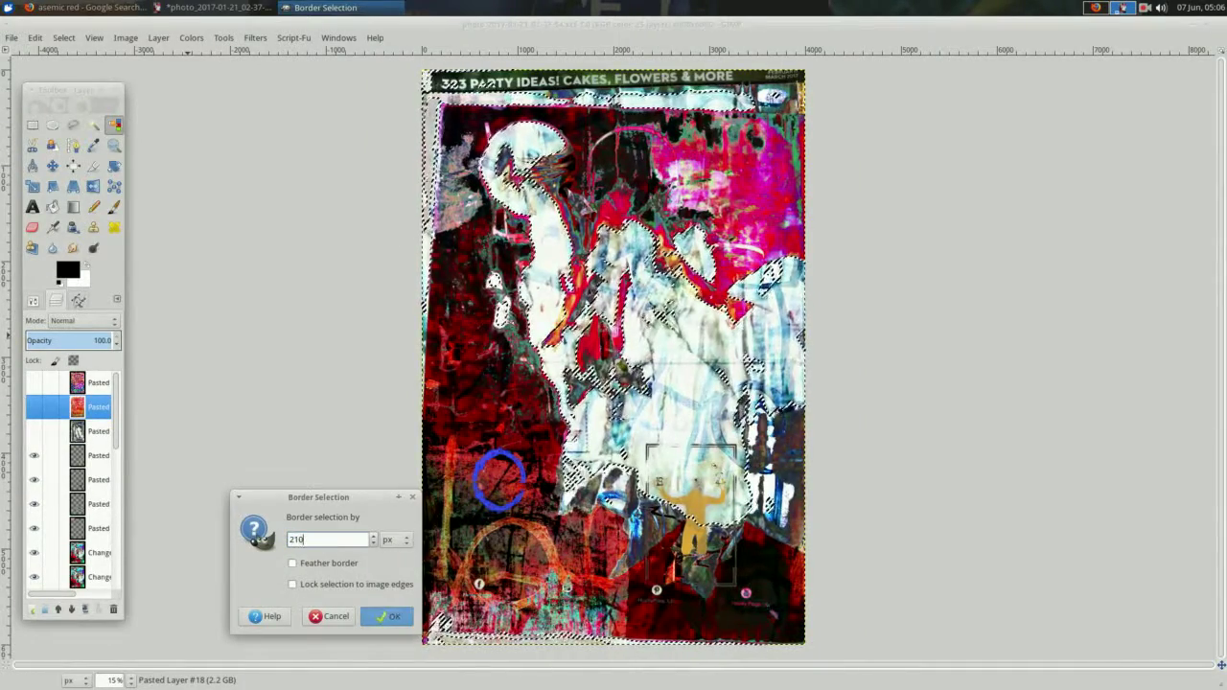
left_click(387, 617)
Copy the border band and paste it as a new layer.
right_click(266, 400)
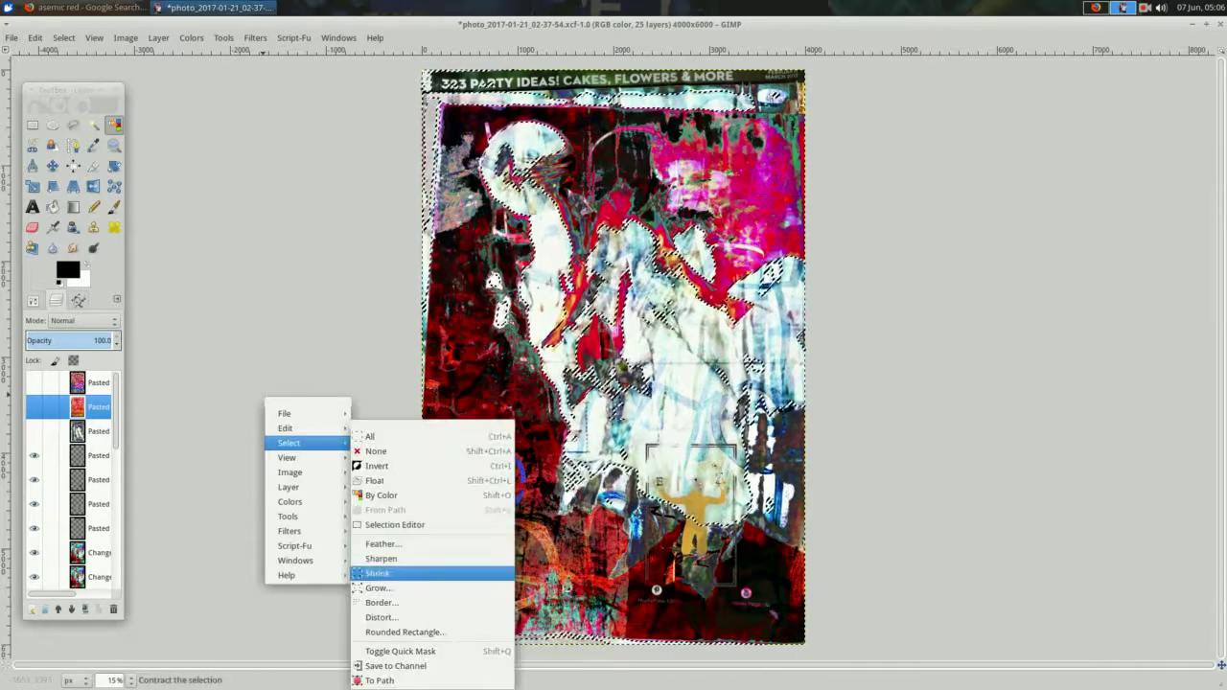
left_click(384, 570)
key("Return")
key("ctrl+c")
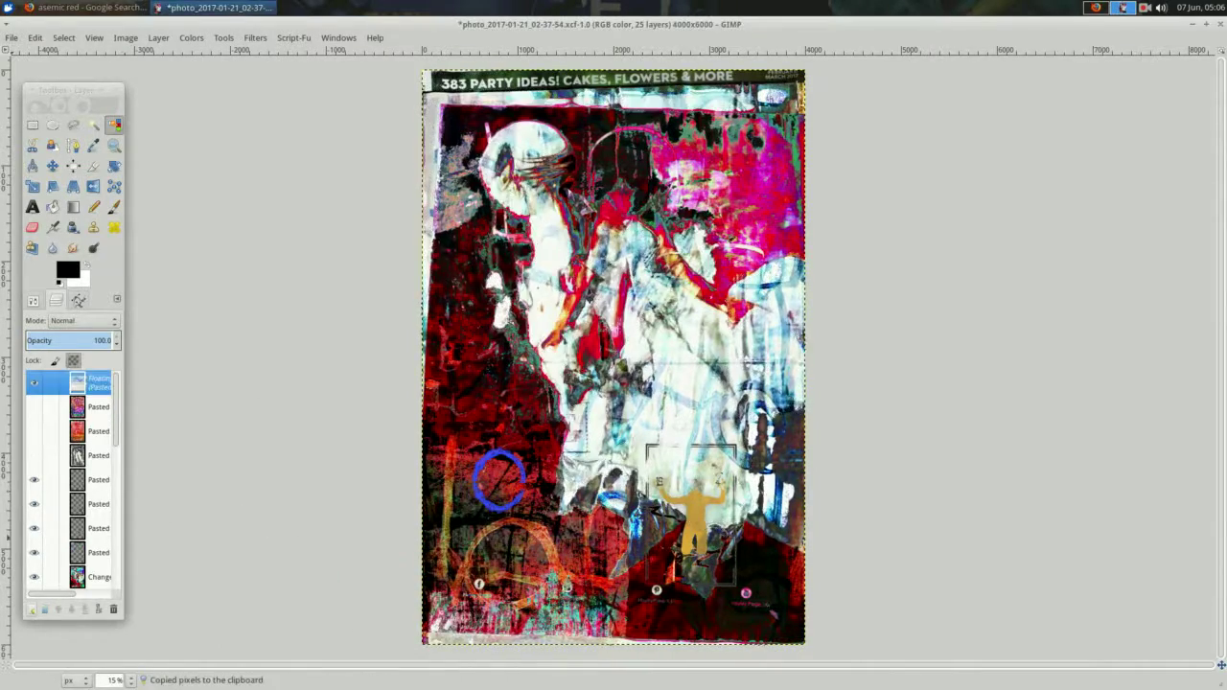
key("ctrl+v")
key("ctrl+shift+n")
Fade the new border layer to 27.9 opacity.
left_click(50, 340)
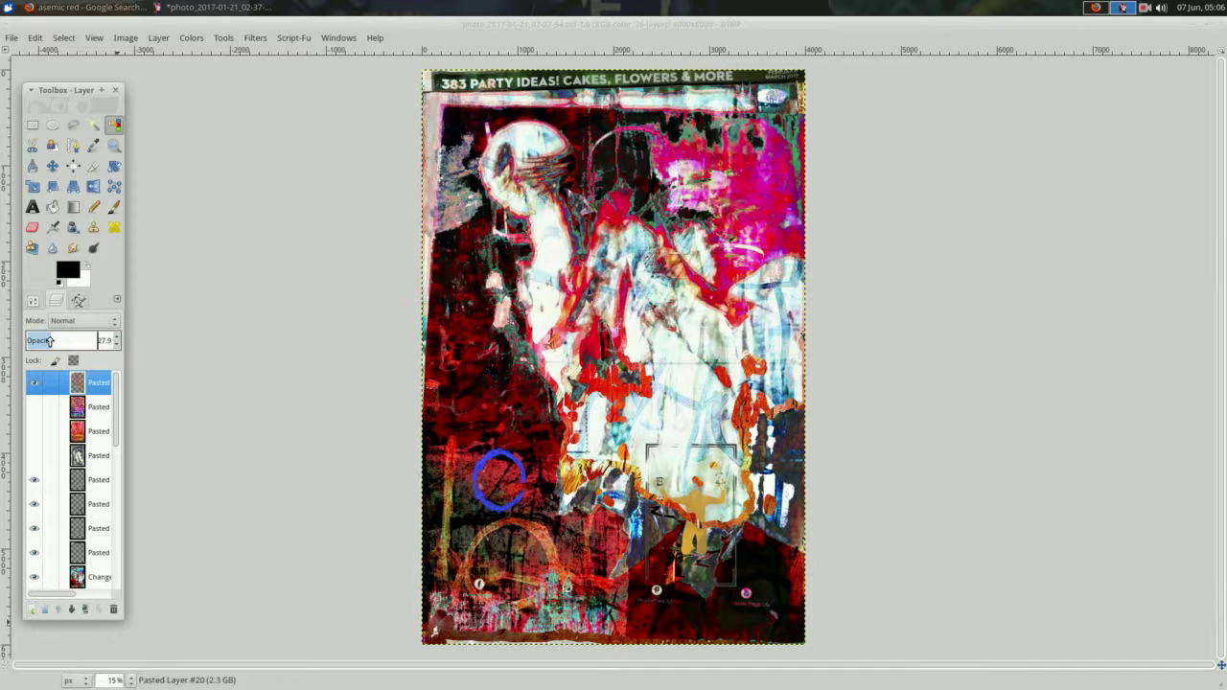
scroll(91, 480, "down", 5)
left_click(96, 536)
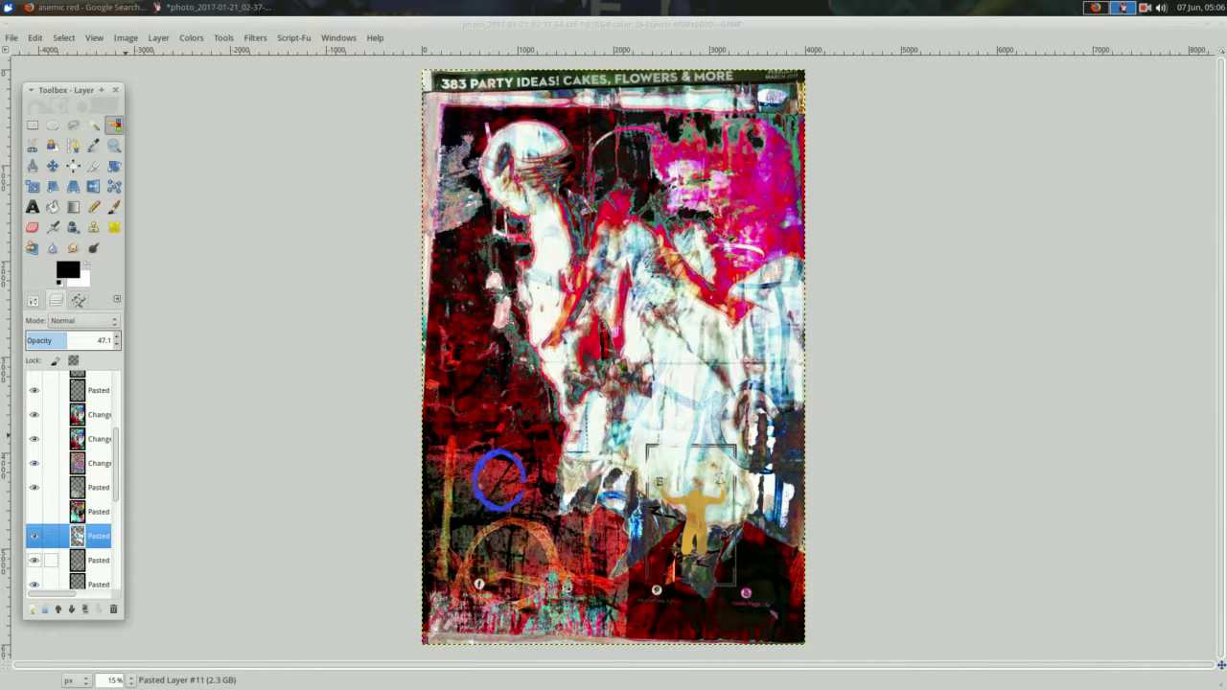
Move the pasted texture layer down one place in the layer stack.
right_click(218, 443)
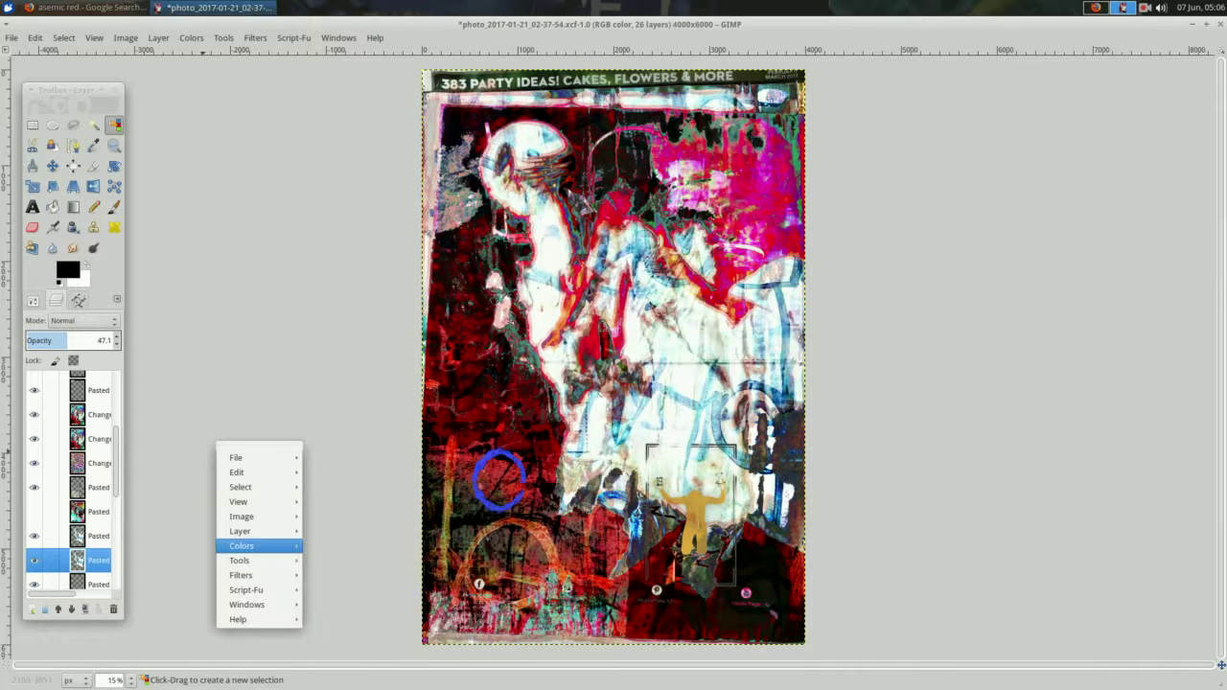
left_click(688, 466)
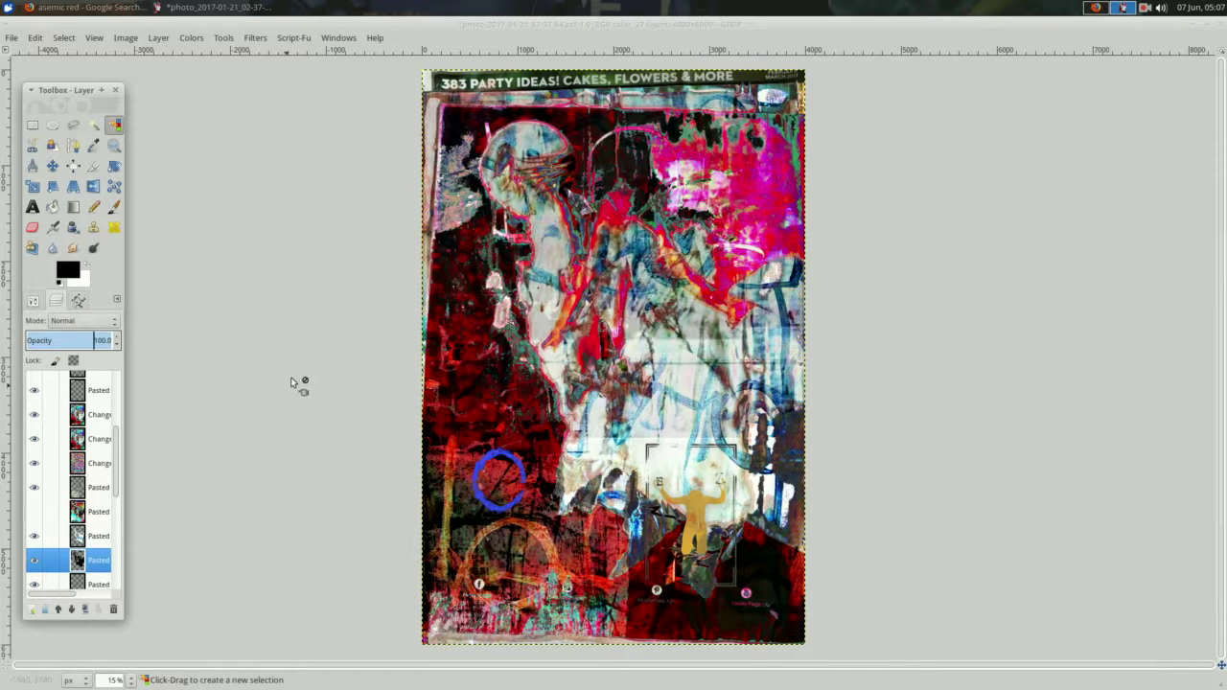
right_click(275, 292)
key("Escape")
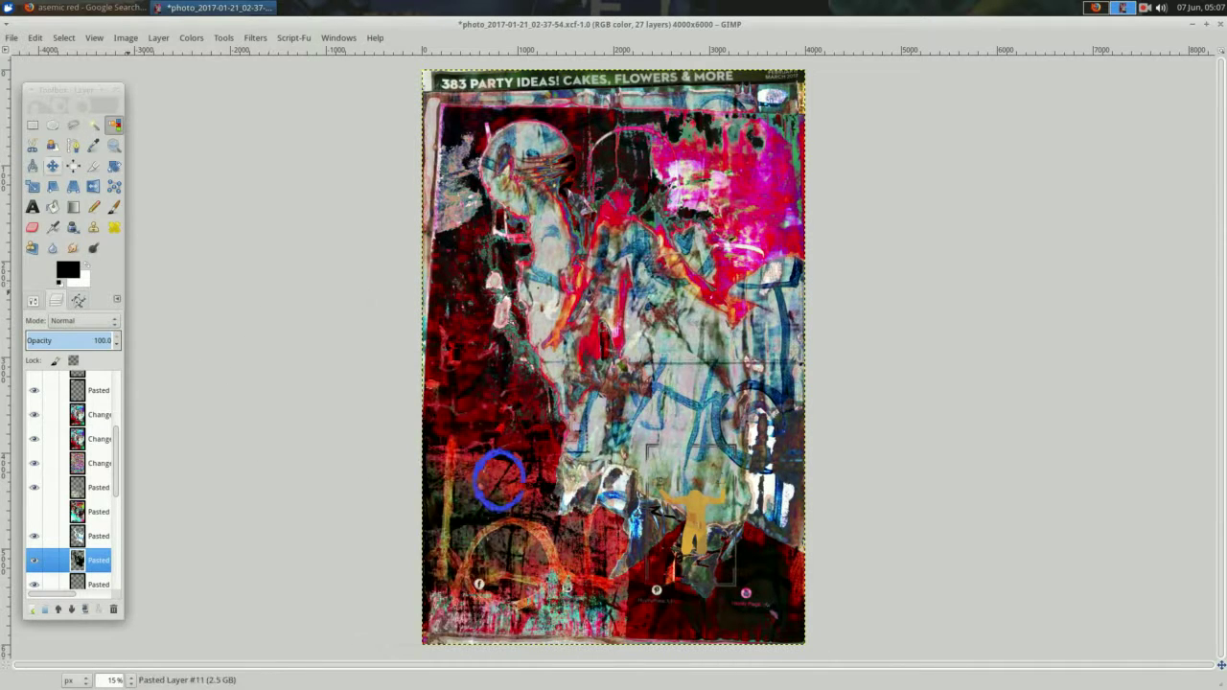
key("m")
Enlarge the texture layer's boundary to 6402×9603 and apply a Gaussian blur.
right_click(314, 342)
mouse_move(317, 326)
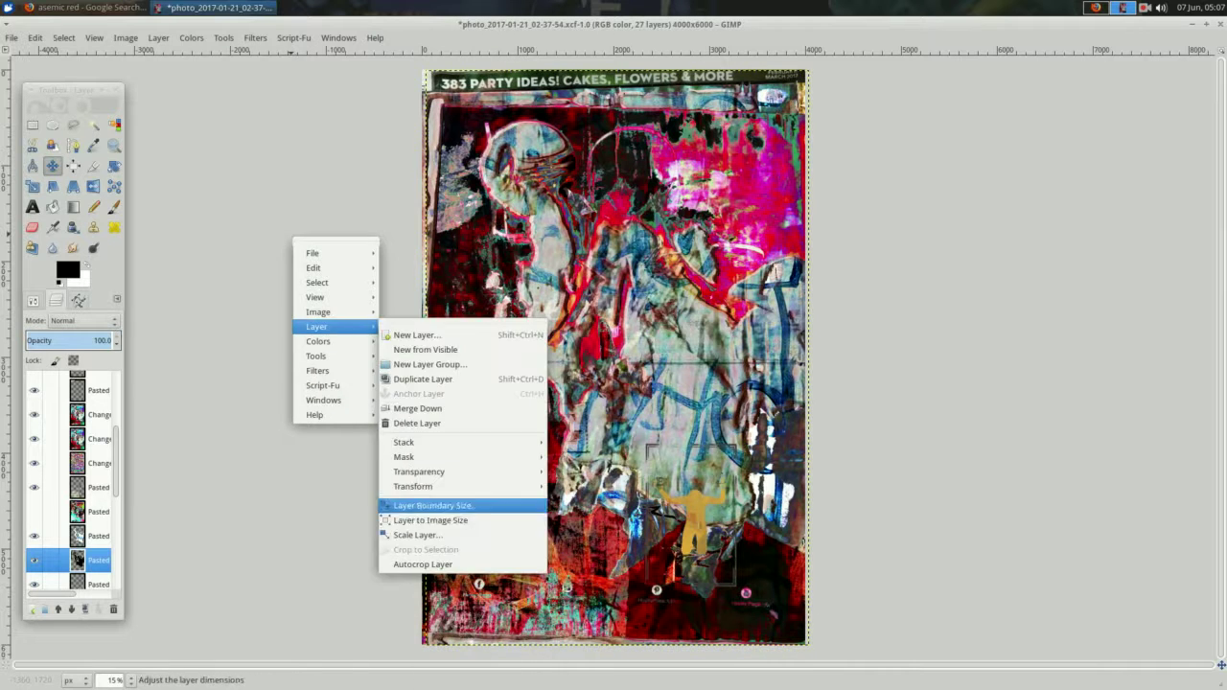
left_click(442, 505)
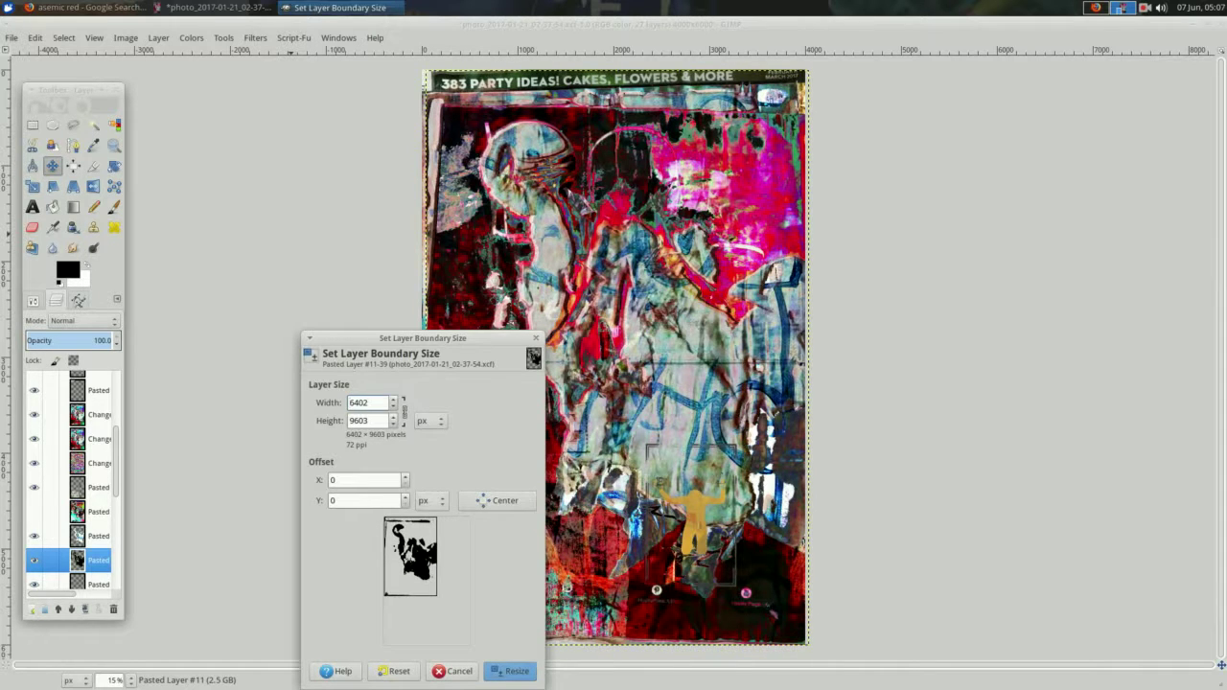
left_click(497, 501)
left_click(511, 671)
right_click(303, 426)
left_click(594, 460)
left_click(696, 463)
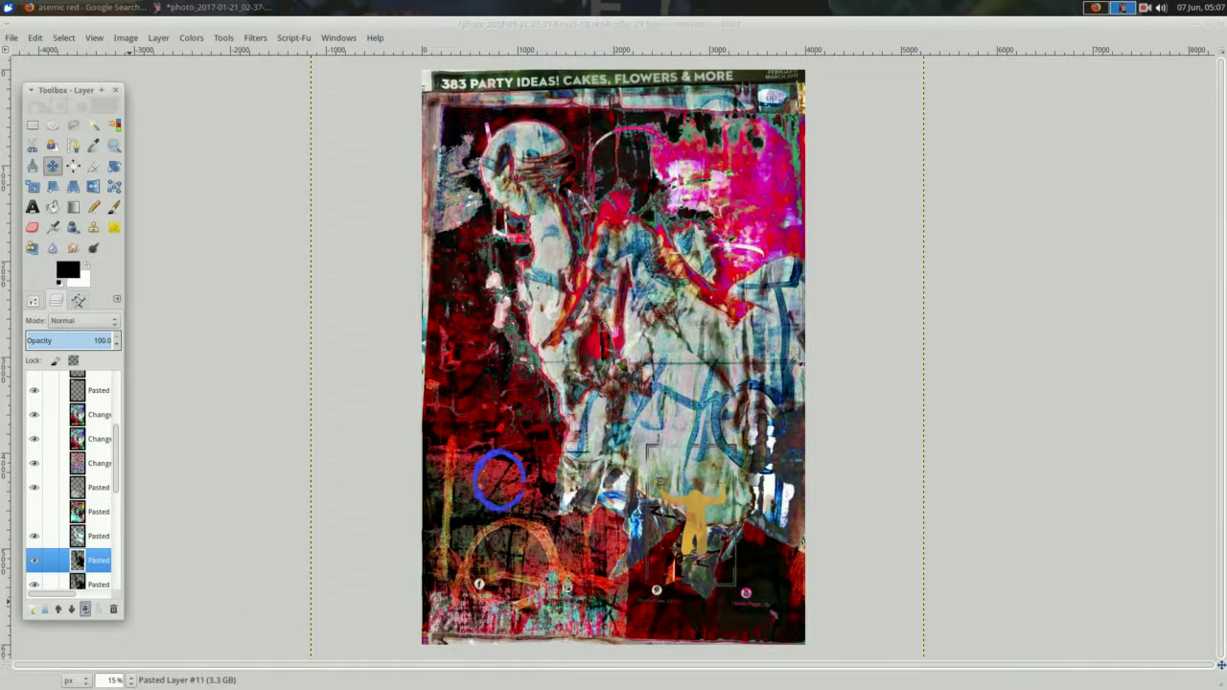
Raise the layer above to 61.8 opacity and save the XCF.
left_click(96, 536)
left_click_drag(75, 339, 96, 340)
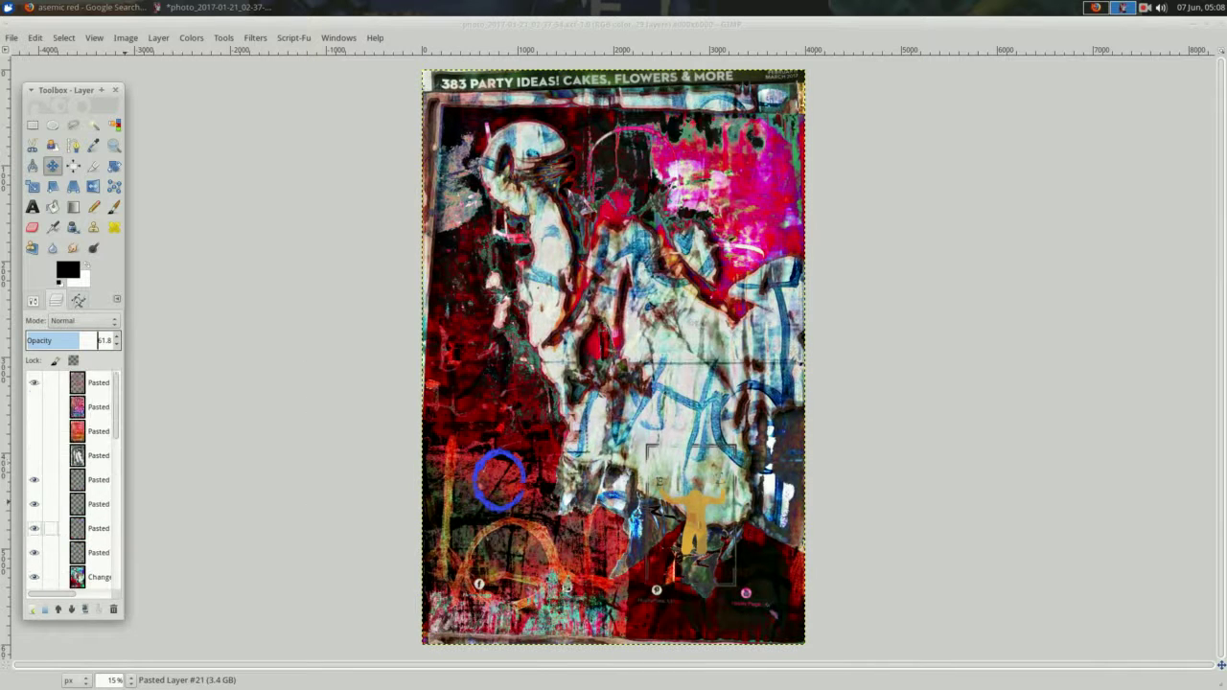
key("ctrl+s")
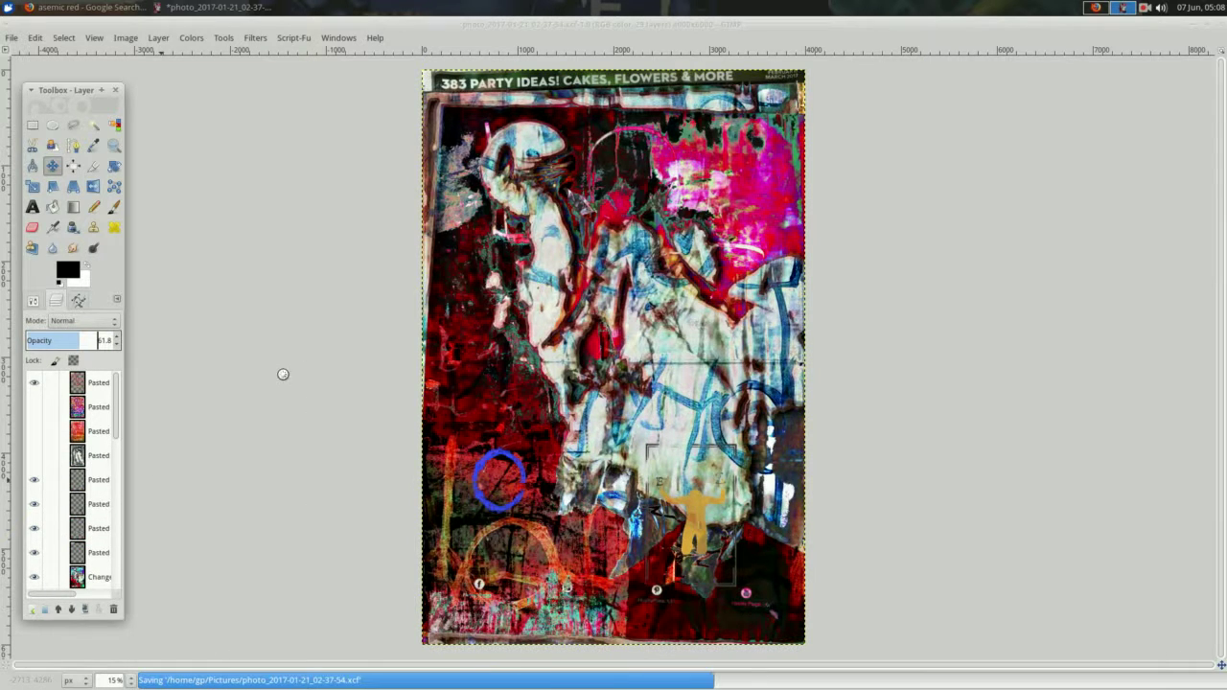
right_click(308, 263)
right_click(1145, 7)
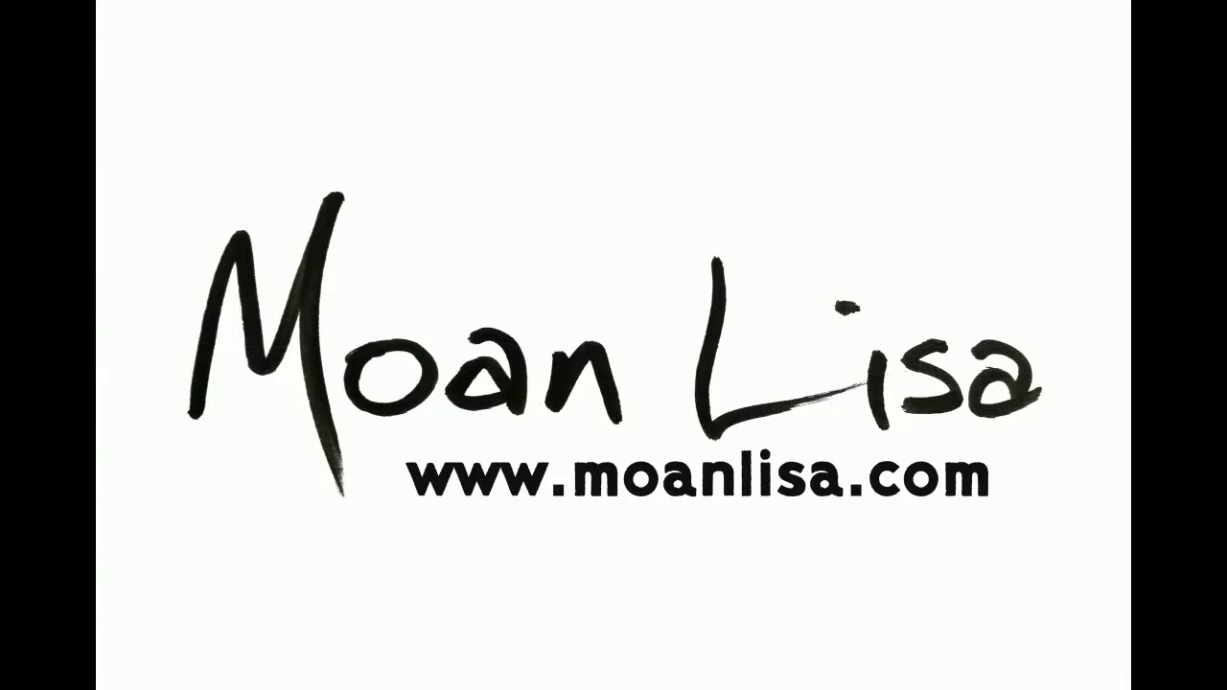